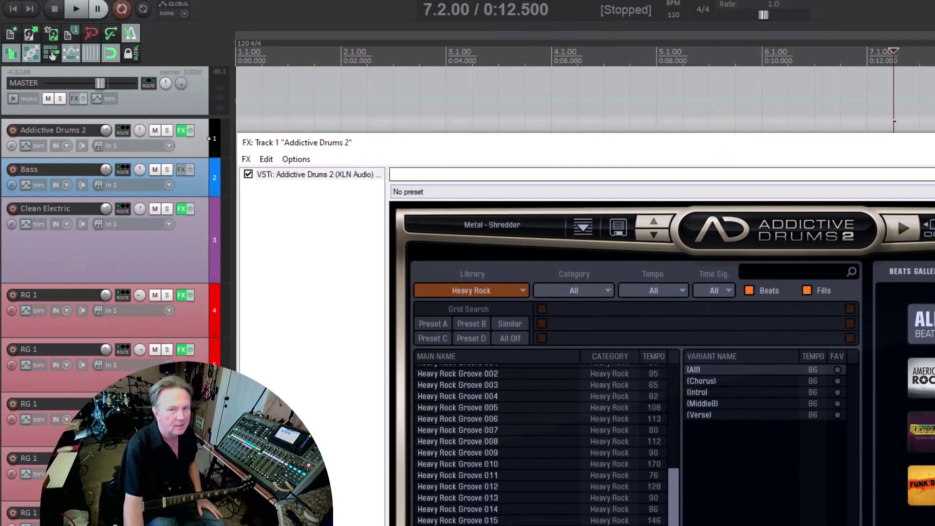
# - Dismiss the FX: Track 1 Addictive Drums 2 window with Escape to reveal the empty tracks
pyautogui.press('Escape')
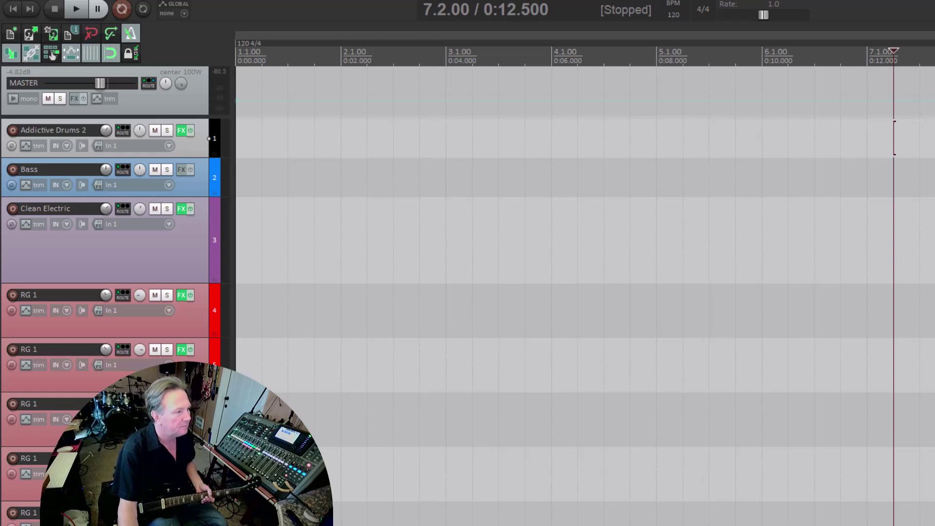
# - Arm RG 1 for recording and open its Soldano SLO-100 effects window
pyautogui.click(12, 295)
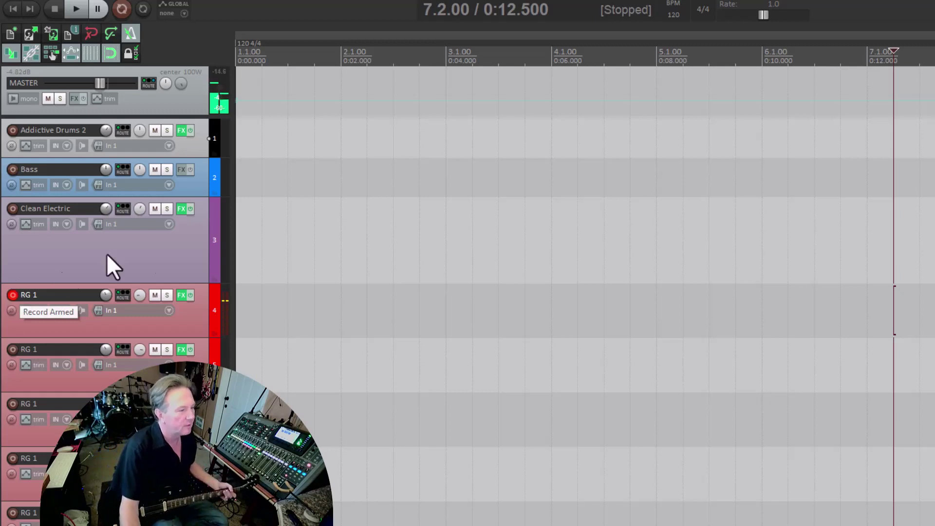
pyautogui.click(181, 295)
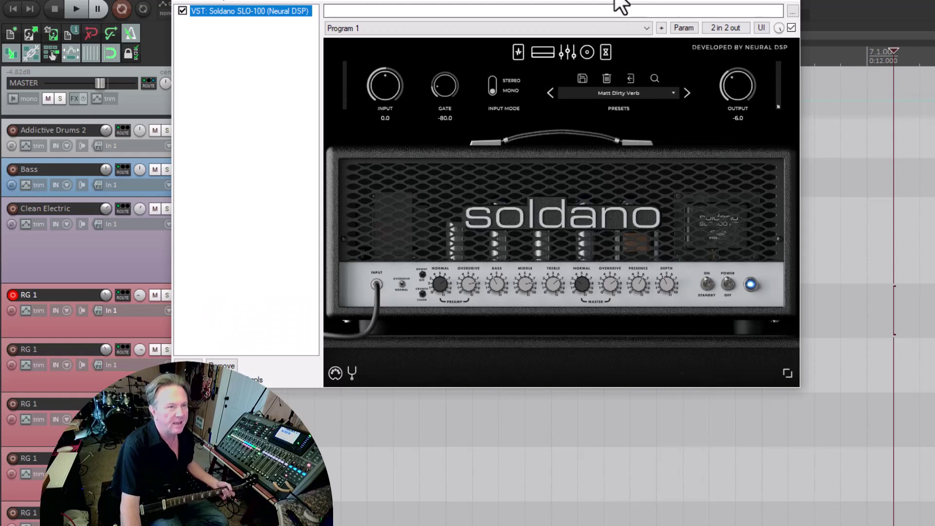
pyautogui.moveTo(616, 2); pyautogui.dragTo(769, 99)
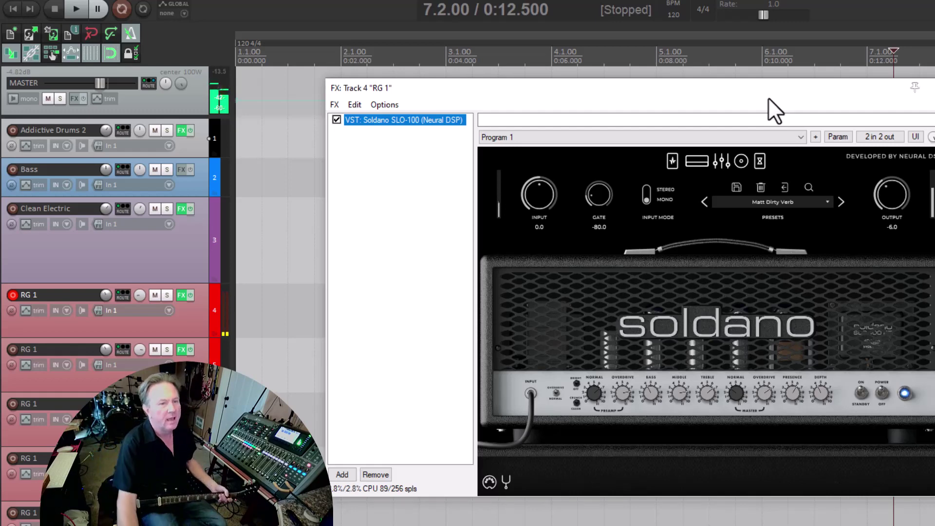
# - Browse the Soldano SLO-100 amp head, pedal board, and delay/reverb views
pyautogui.click(740, 162)
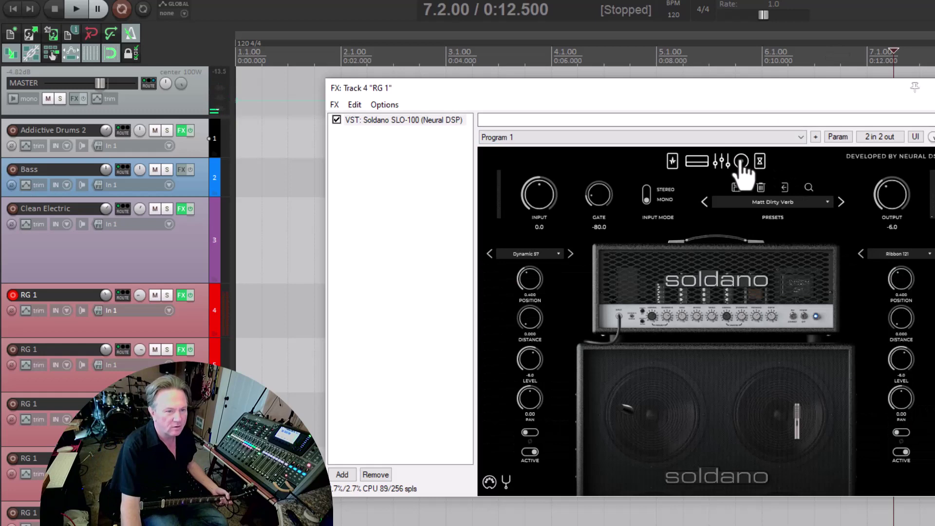
pyautogui.click(693, 165)
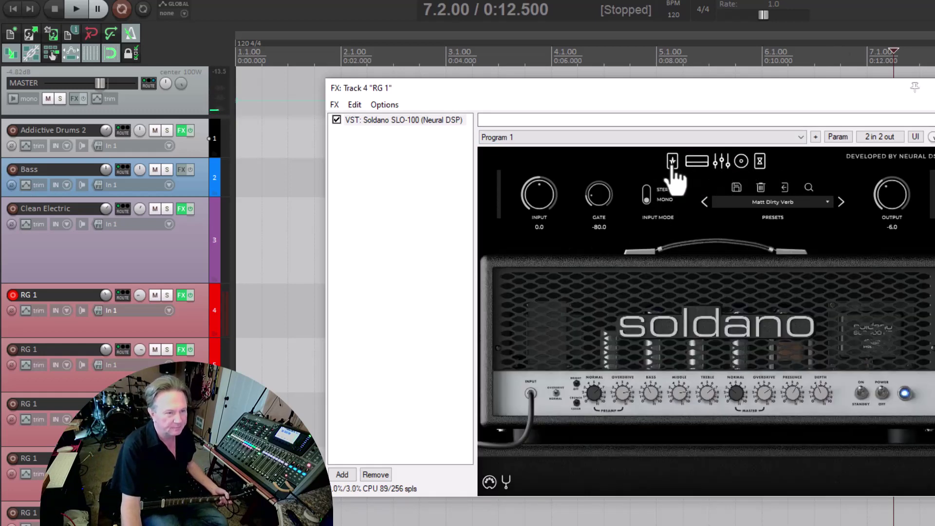
pyautogui.click(672, 163)
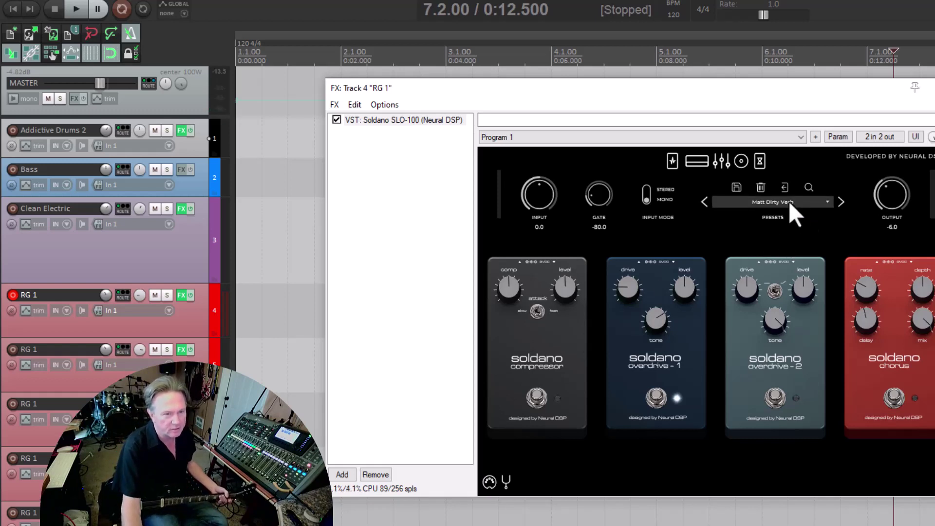
pyautogui.click(763, 165)
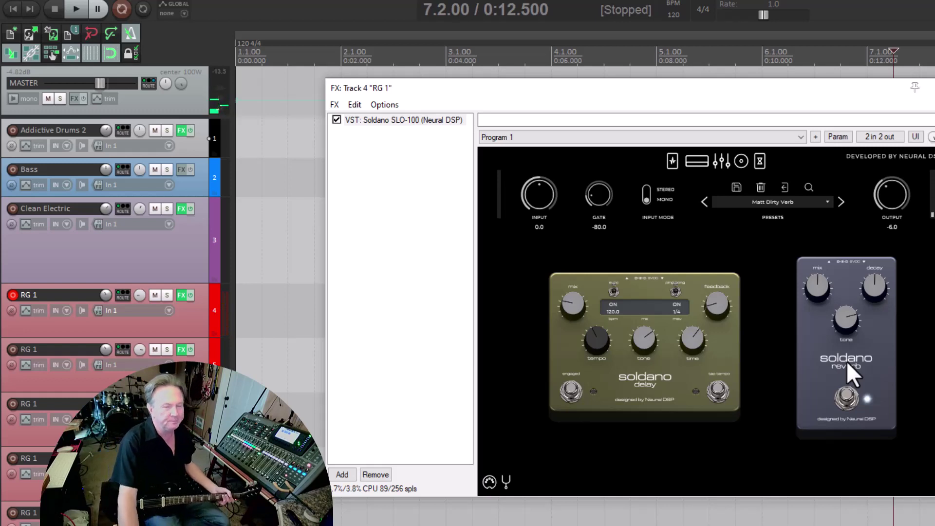
# - Drag the Heavy Rock Song 003 groove from Addictive Drums 2 onto track 1 as a MIDI item
pyautogui.press('Escape')
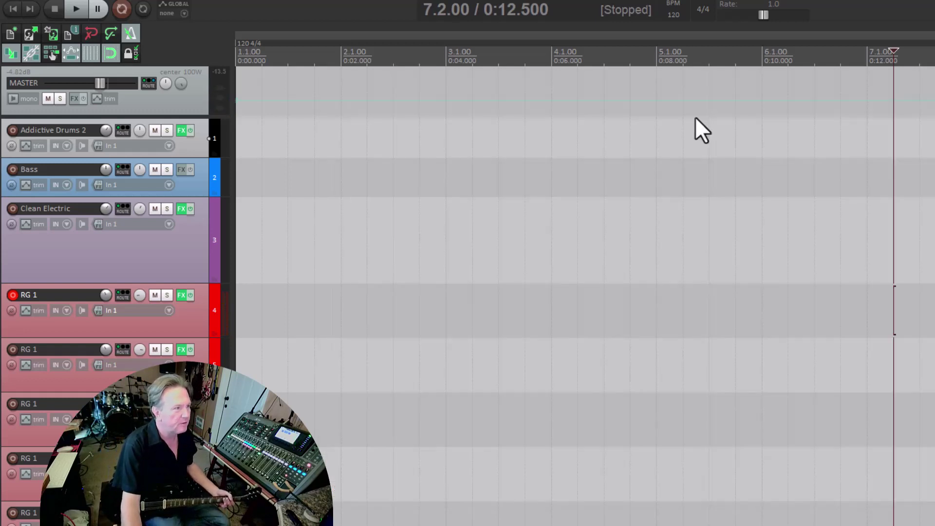
pyautogui.click(179, 135)
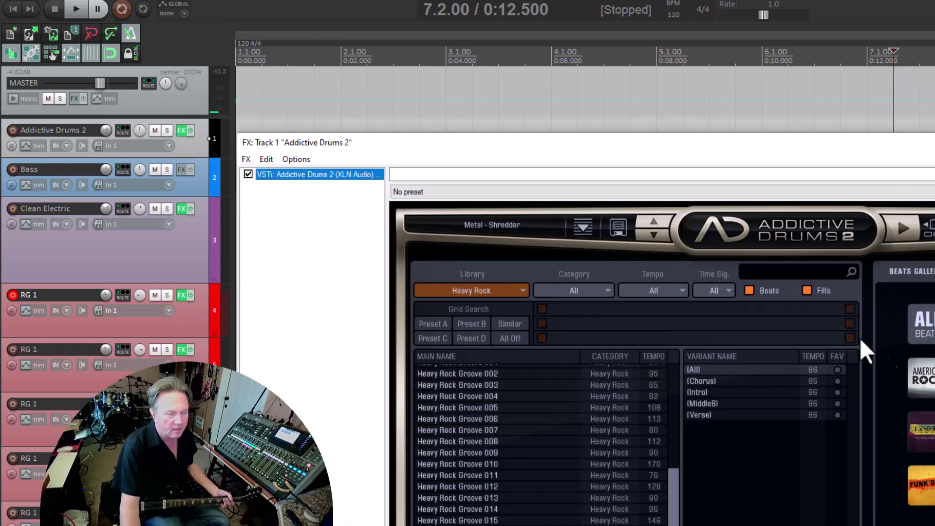
pyautogui.moveTo(837, 145); pyautogui.dragTo(865, 108)
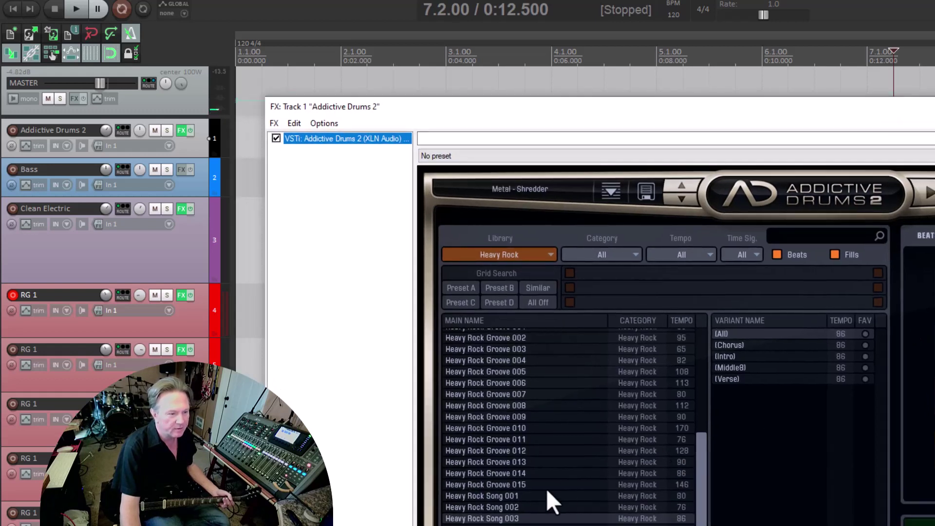
pyautogui.click(496, 521)
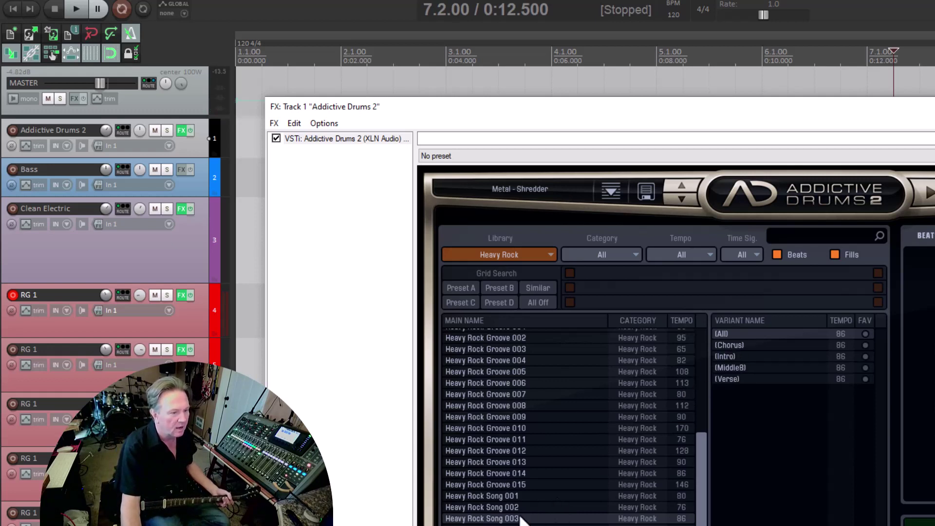
pyautogui.moveTo(563, 113); pyautogui.dragTo(573, 198)
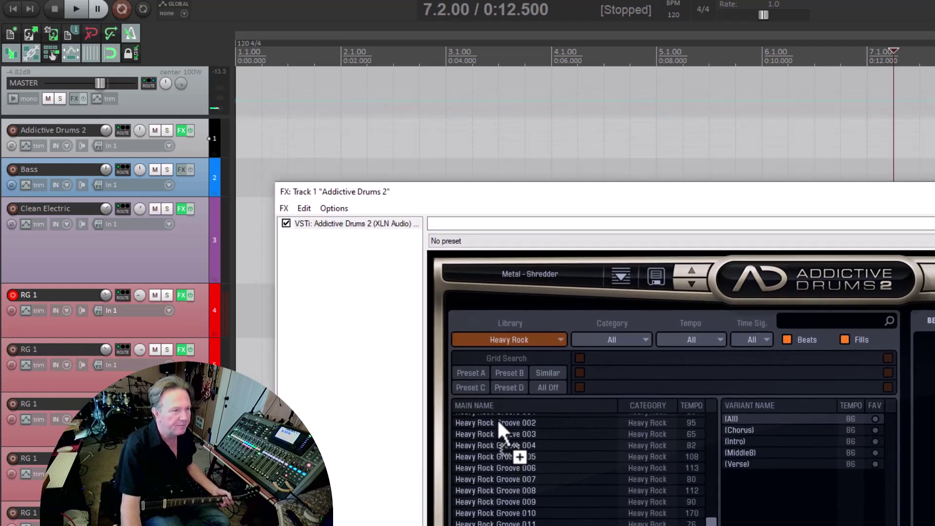
pyautogui.moveTo(498, 422); pyautogui.dragTo(227, 143)
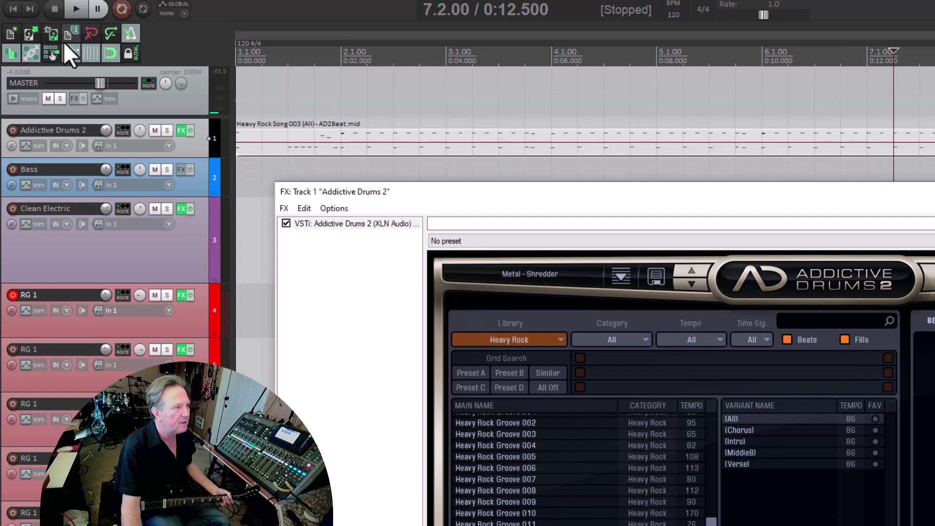
# - Play the Heavy Rock Song 003 beat from the project start
pyautogui.click(73, 12)
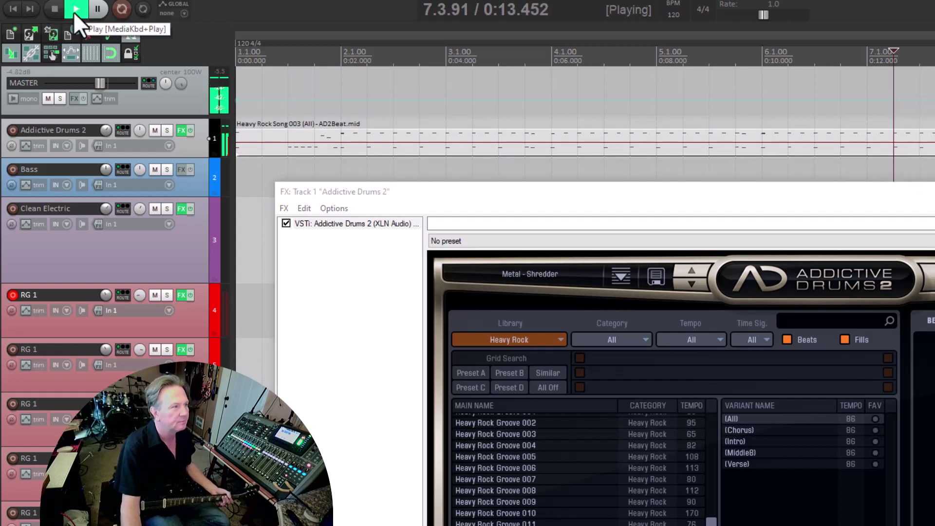
pyautogui.click(73, 12)
pyautogui.click(55, 9)
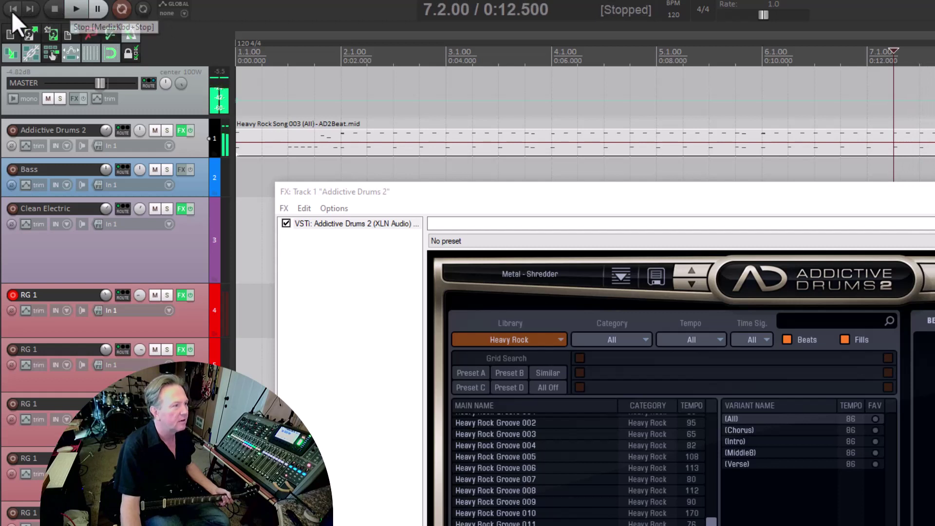
pyautogui.click(12, 9)
pyautogui.click(74, 12)
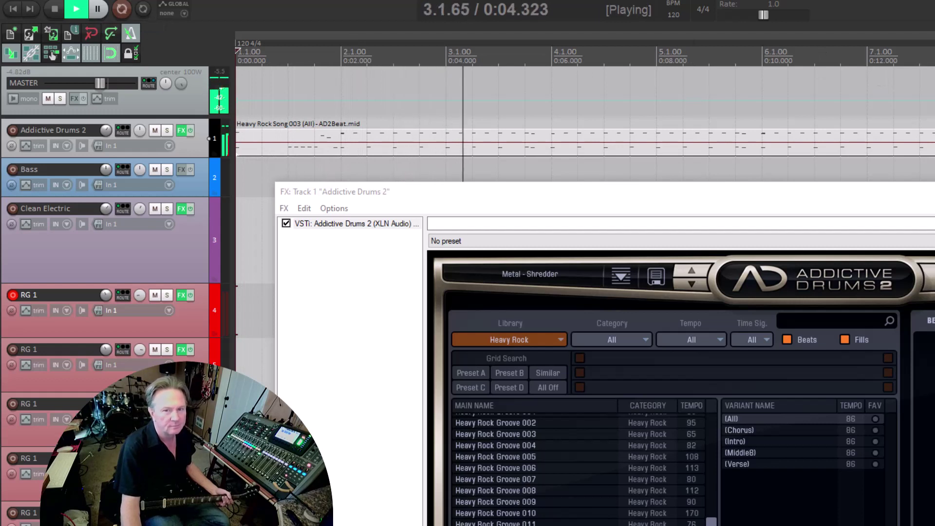
# - Close the drum plugin, zoom out the timeline, and pause back at 1.1.00
pyautogui.press('Escape')
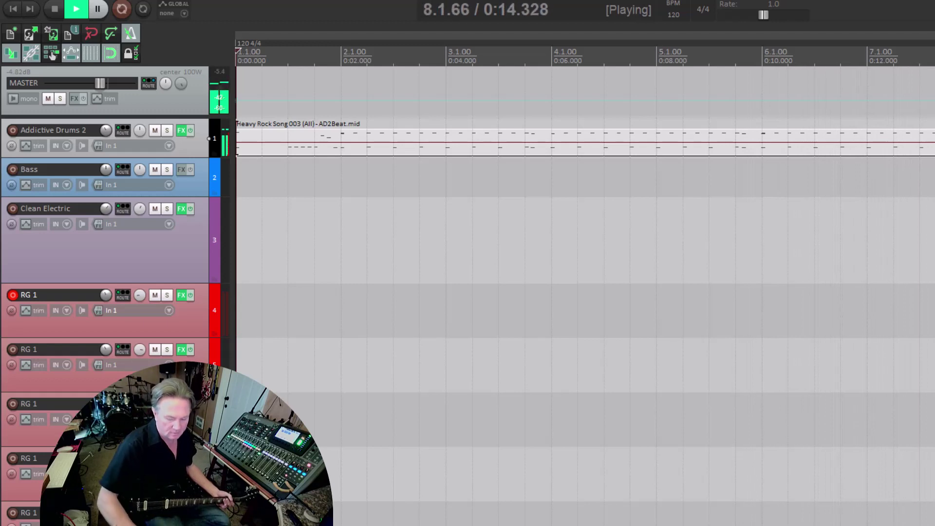
pyautogui.press('-')
pyautogui.press('-')
pyautogui.press('-')
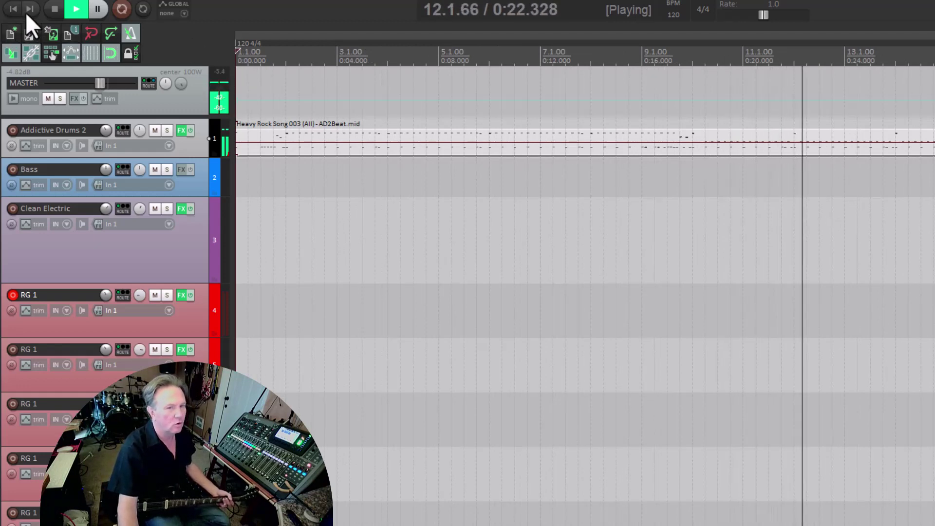
pyautogui.click(13, 9)
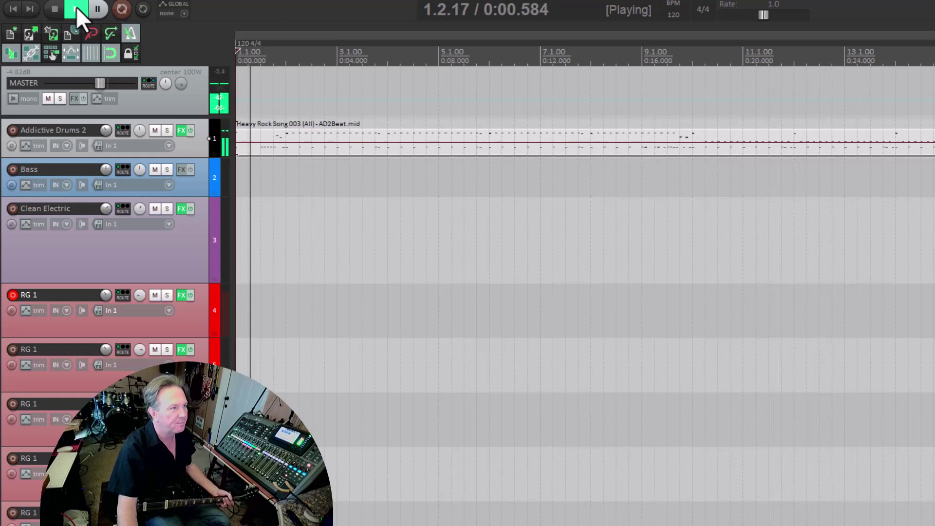
pyautogui.click(96, 10)
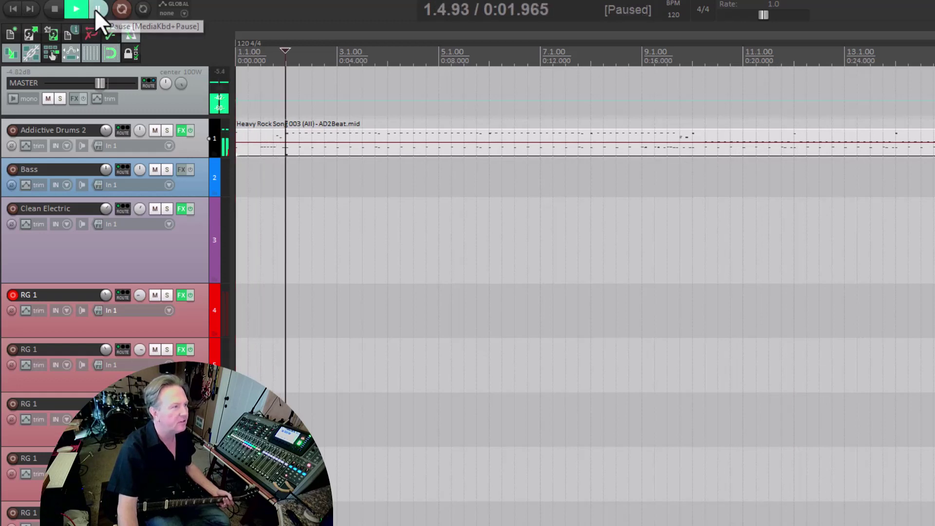
pyautogui.click(12, 9)
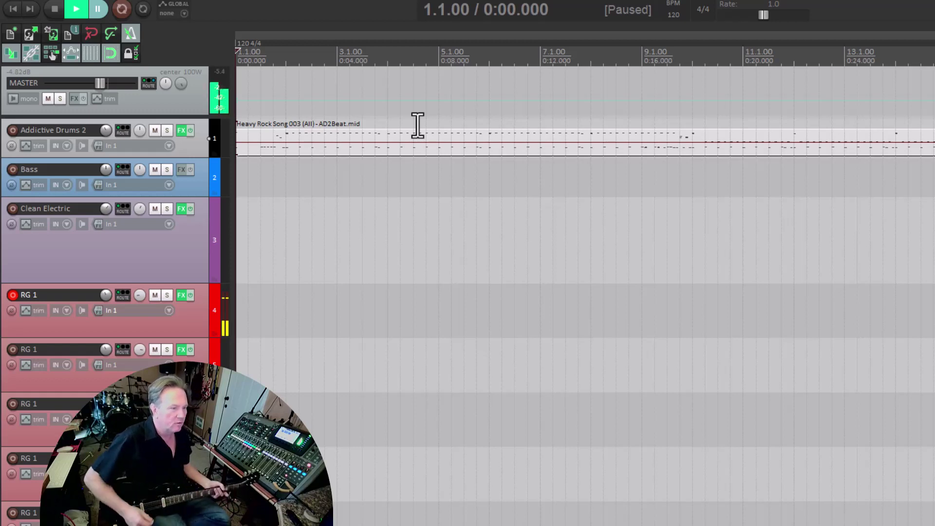
# - Record a guitar riff on RG 1 over the drums, creating 04-RG 1-221231_1519.wav
pyautogui.click(122, 7)
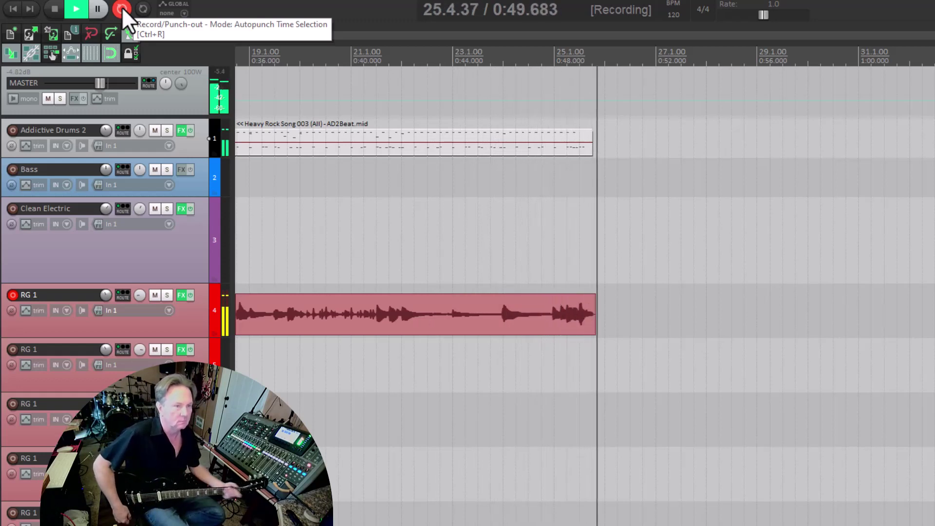
pyautogui.click(121, 7)
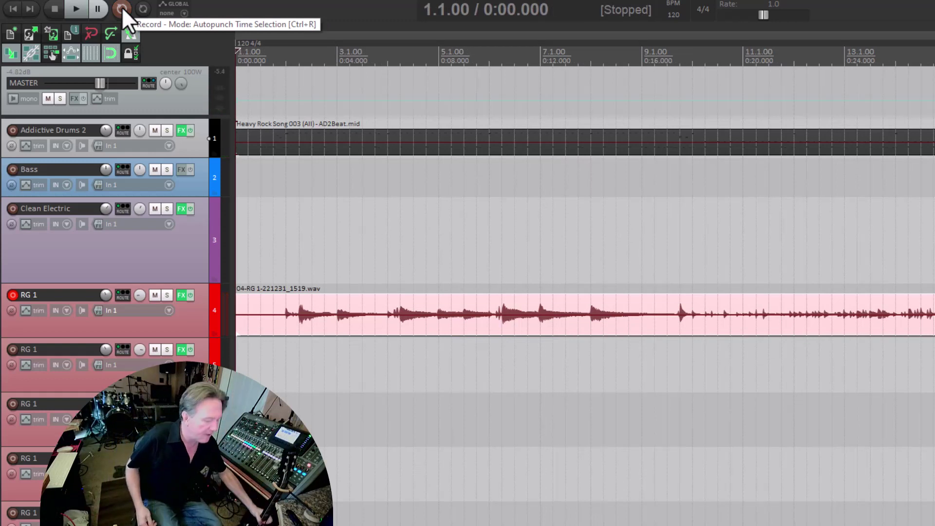
pyautogui.press('space')
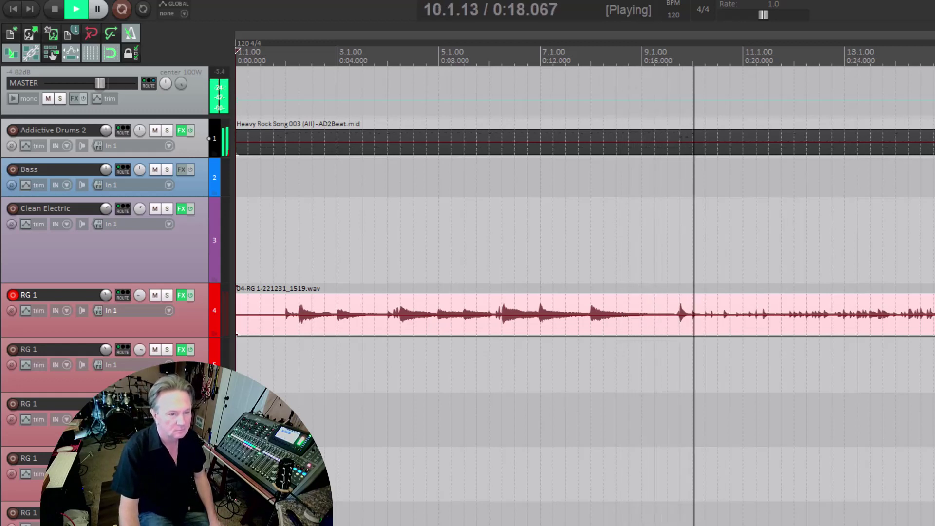
pyautogui.press('-')
pyautogui.press('-')
pyautogui.press('-')
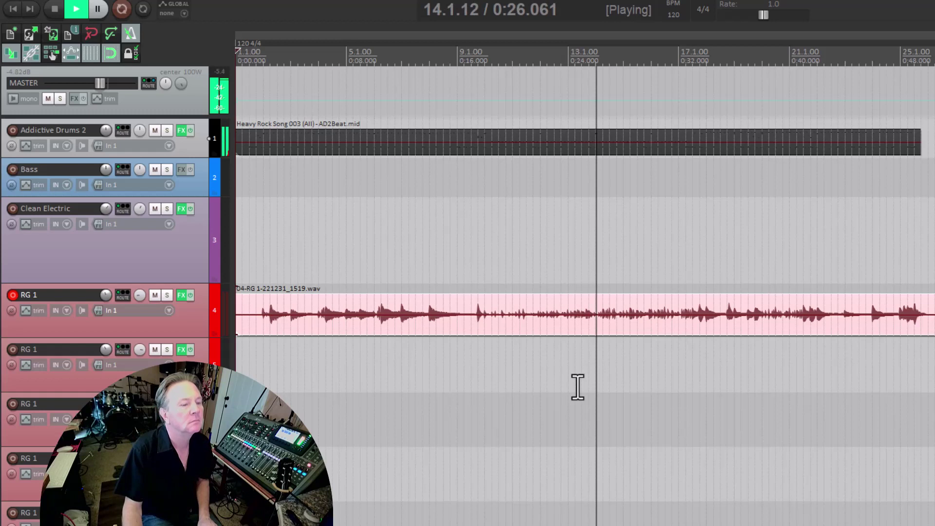
pyautogui.press('space')
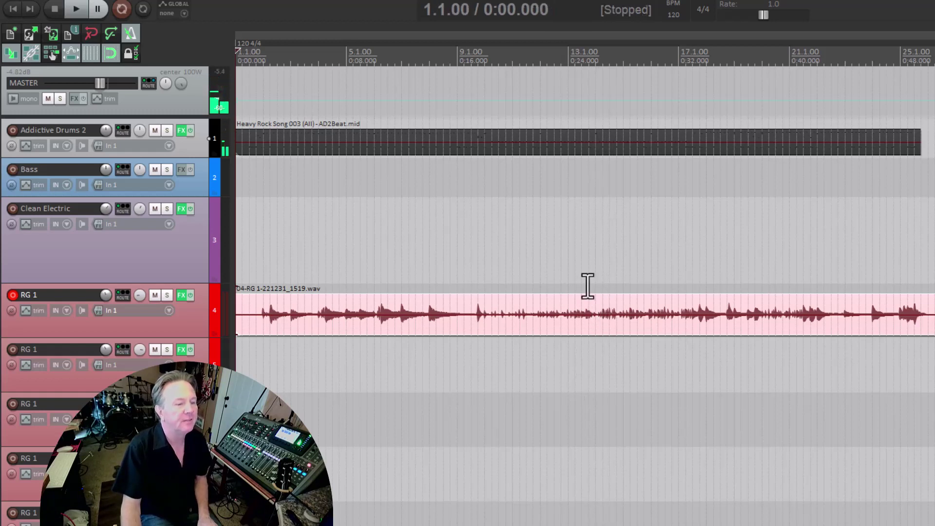
pyautogui.click(589, 292)
pyautogui.press('space')
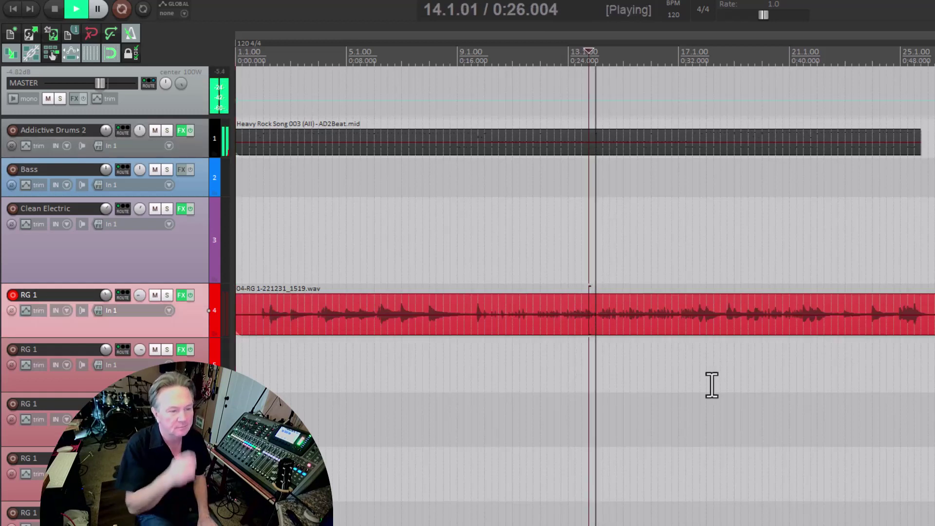
pyautogui.press('space')
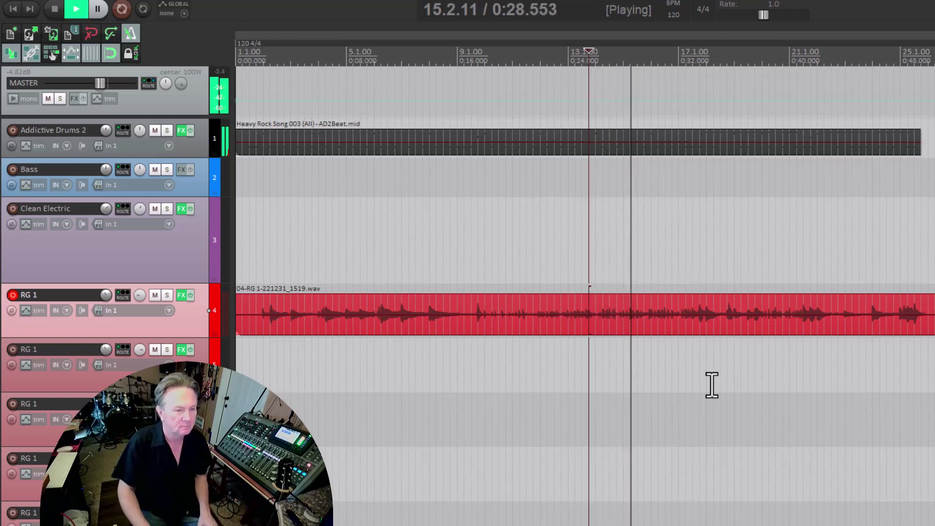
# - Split the drum MIDI and RG 1 guitar items at bar 10 (0:18) and audition the cut
pyautogui.press('space')
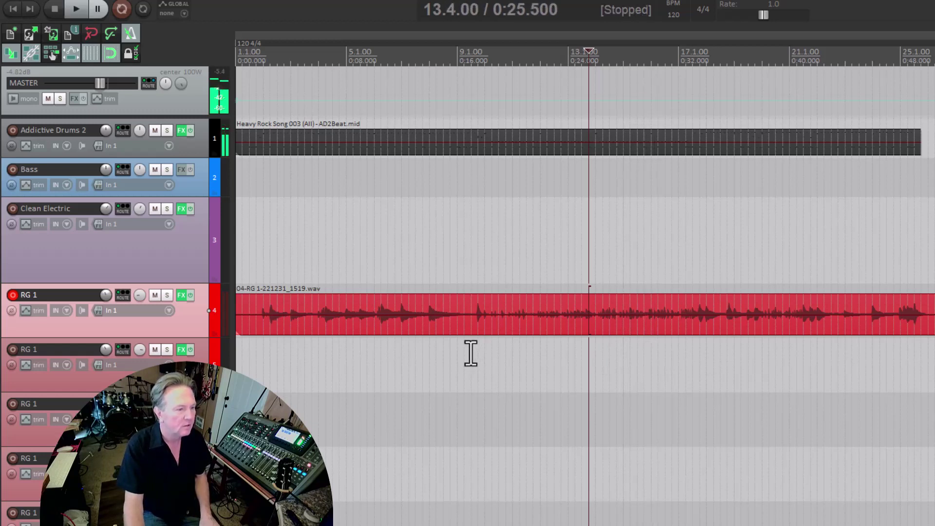
pyautogui.click(477, 357)
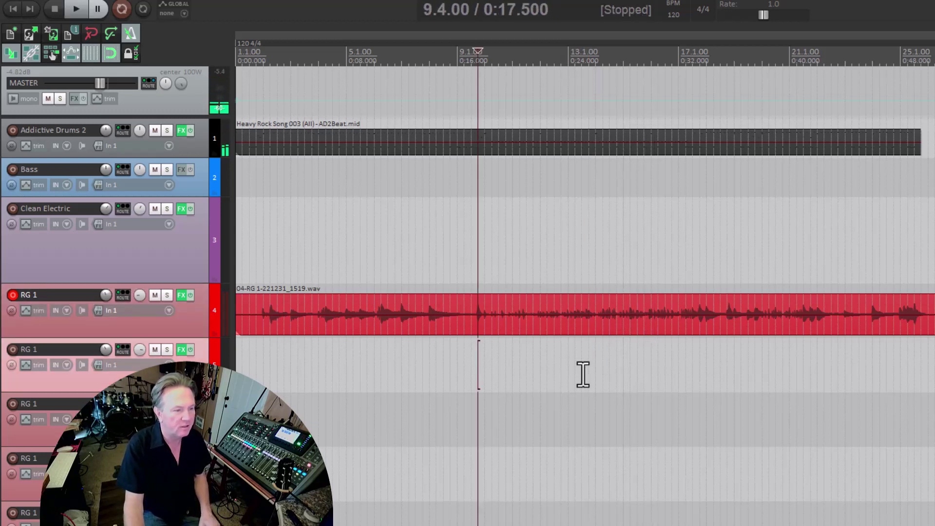
pyautogui.press('space')
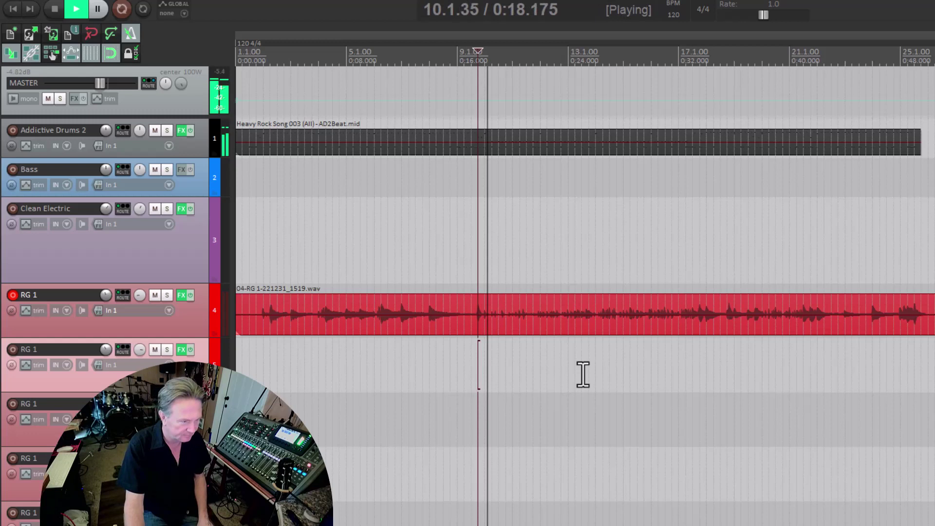
pyautogui.press('space')
pyautogui.click(485, 344)
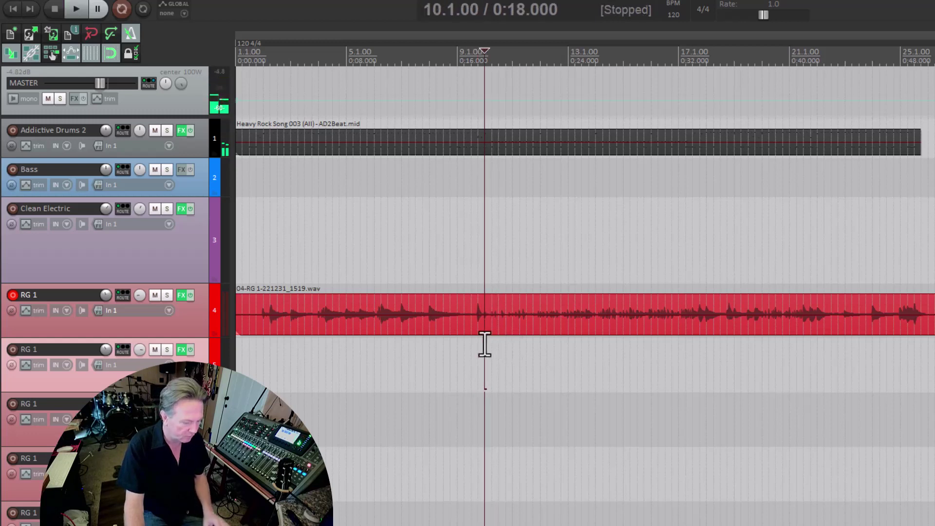
pyautogui.click(484, 344)
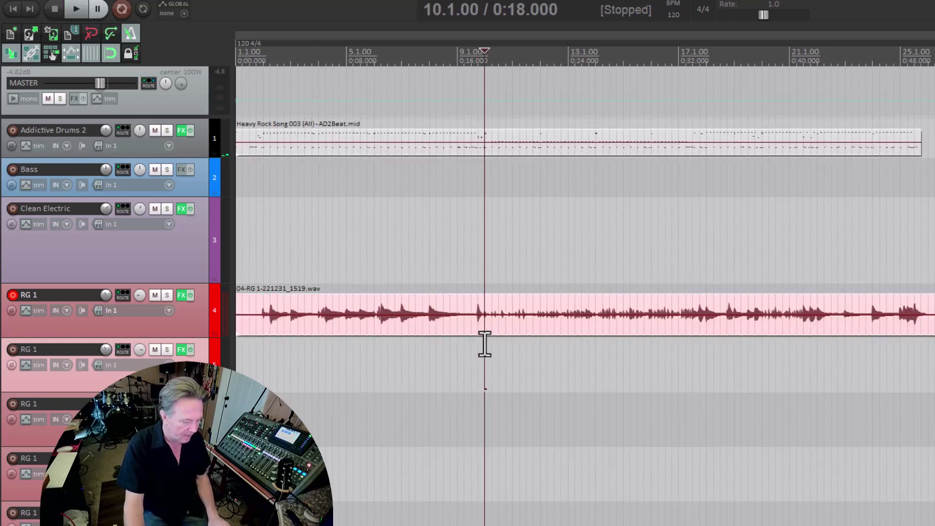
pyautogui.press('s')
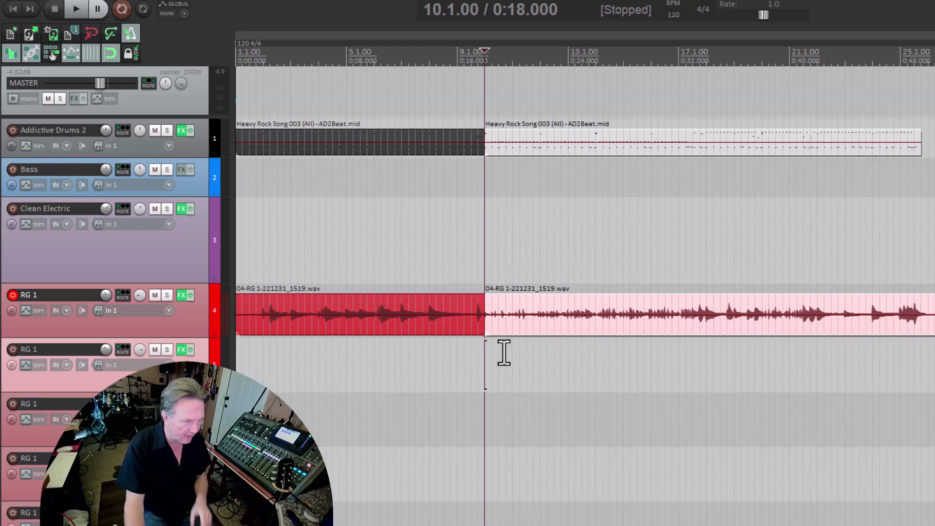
pyautogui.press('space')
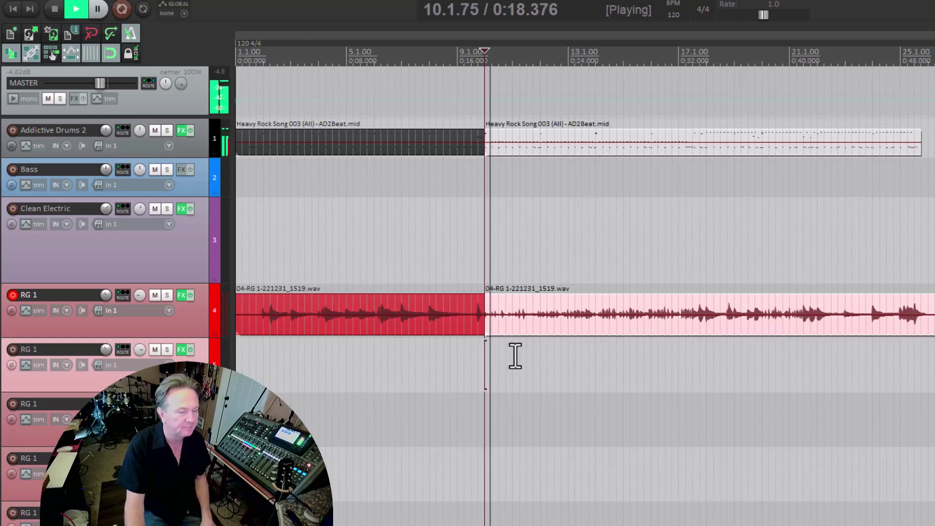
pyautogui.press('space')
# - Drag the later RG 1 guitar section to the right, leaving a gap
pyautogui.click(595, 329)
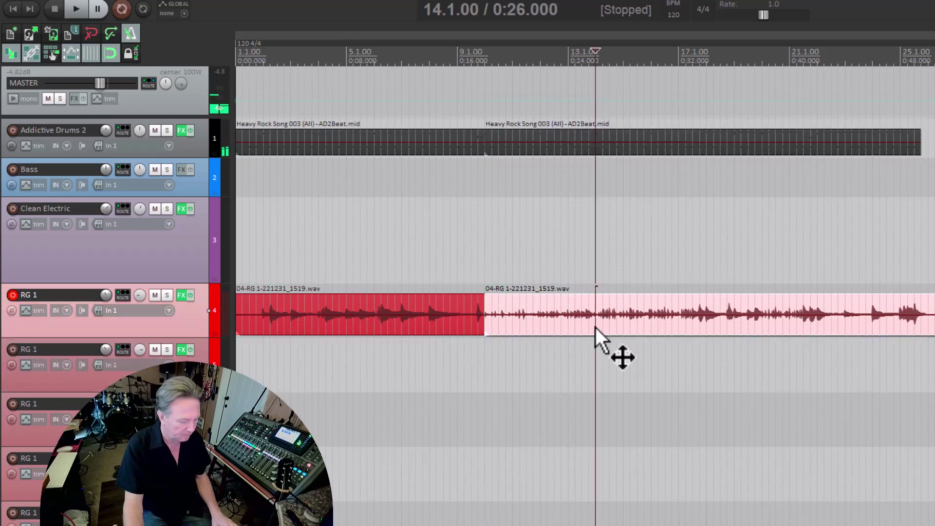
pyautogui.moveTo(613, 332); pyautogui.dragTo(649, 331)
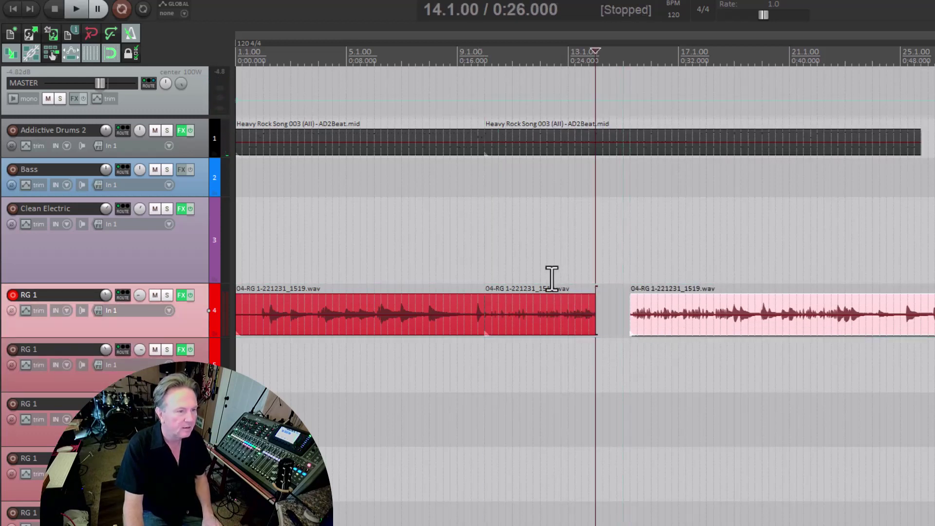
pyautogui.click(562, 279)
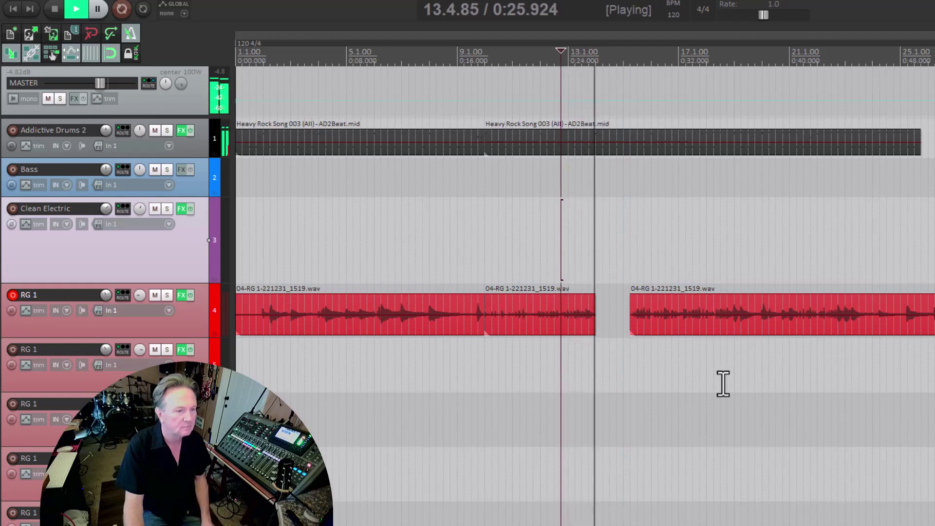
pyautogui.press('space')
pyautogui.moveTo(740, 334); pyautogui.dragTo(860, 332)
# - Split drums and guitar at 0:21, then the guitar again at 0:22
pyautogui.click(505, 354)
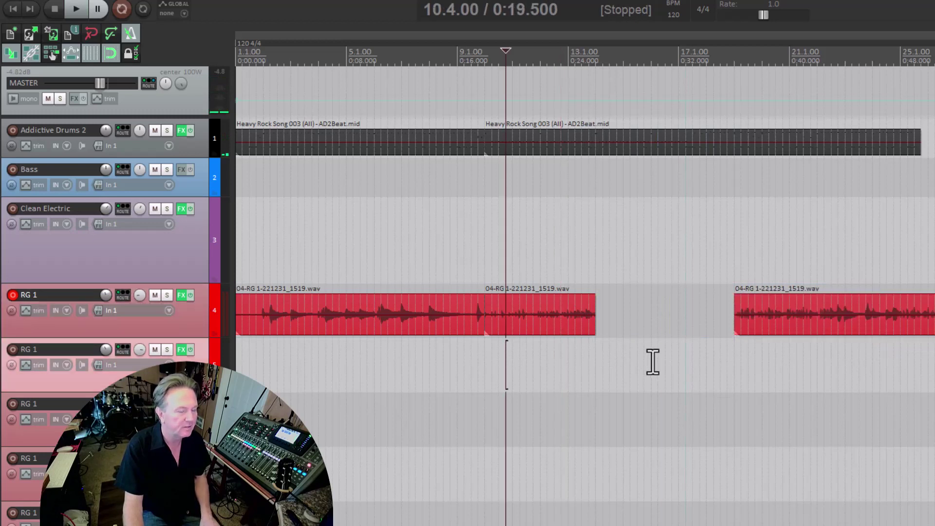
pyautogui.press('space')
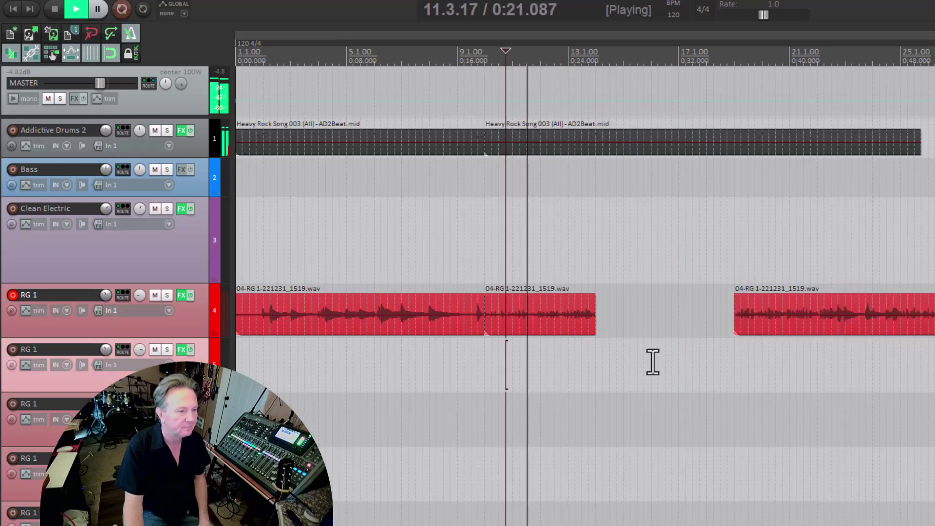
pyautogui.press('space')
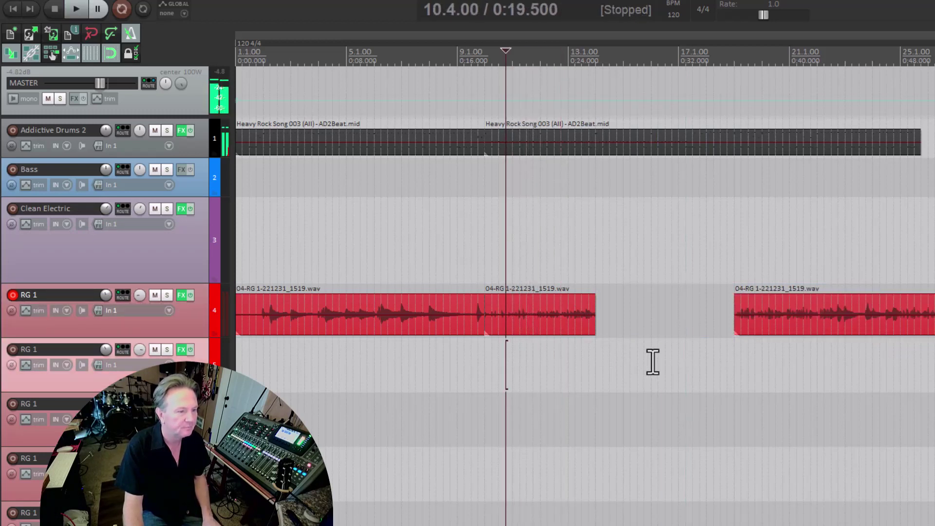
pyautogui.click(533, 344)
pyautogui.click(527, 344)
pyautogui.press('space')
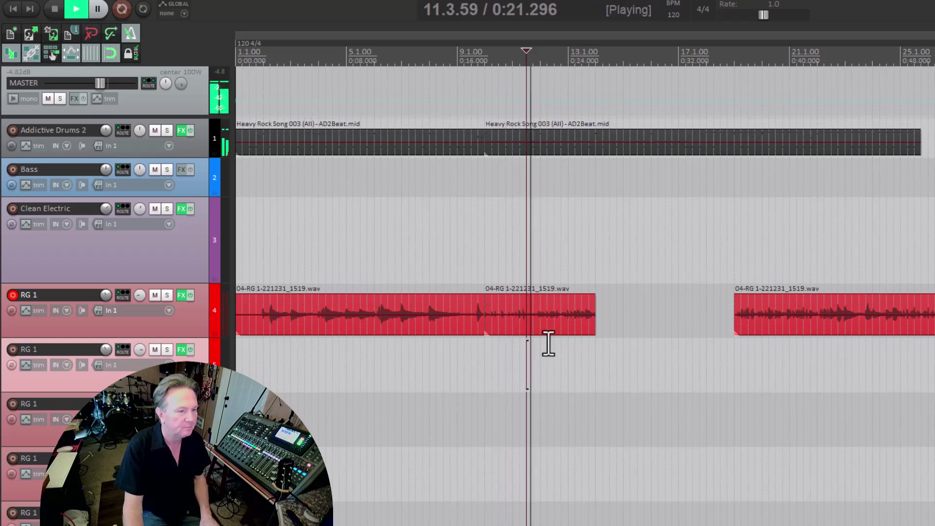
pyautogui.press('space')
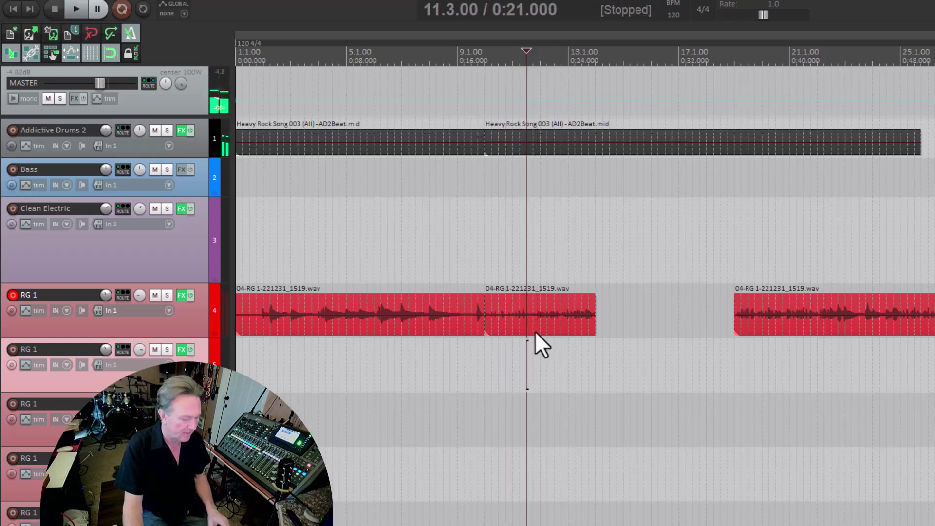
pyautogui.press('s')
pyautogui.click(540, 332)
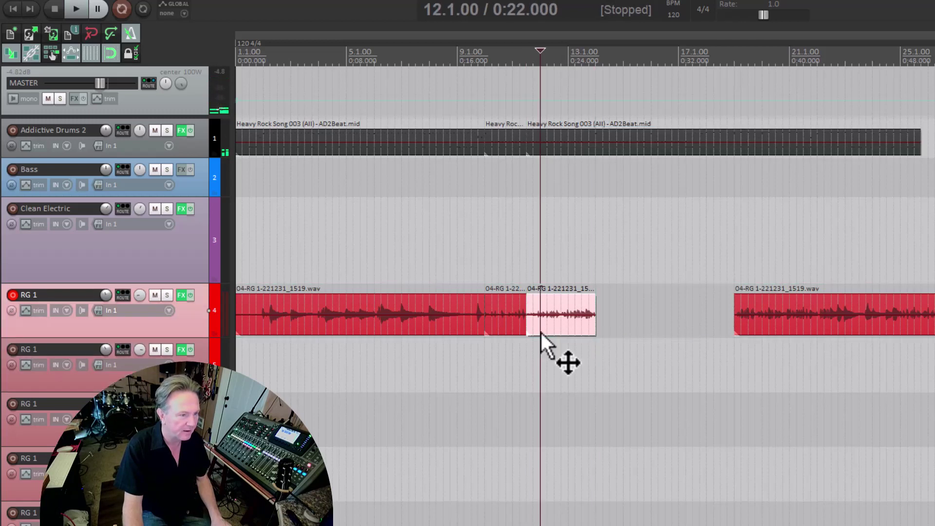
pyautogui.press('s')
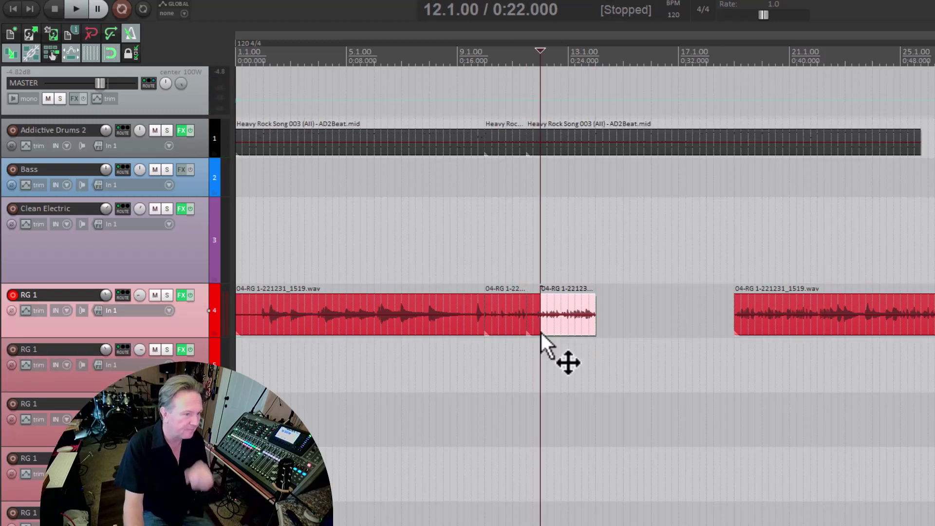
pyautogui.press('space')
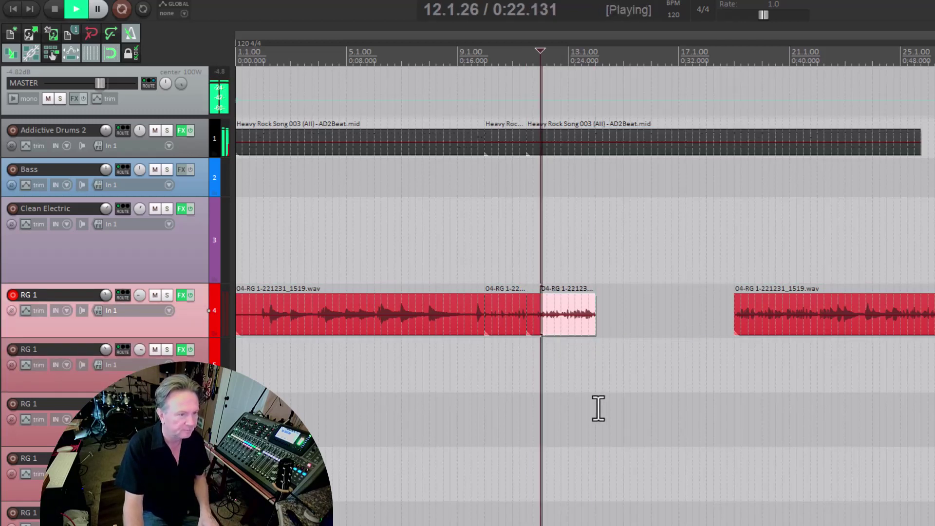
pyautogui.press('space')
# - Audition from 0:23.5 and split the drum and guitar items at 0:25
pyautogui.click(515, 360)
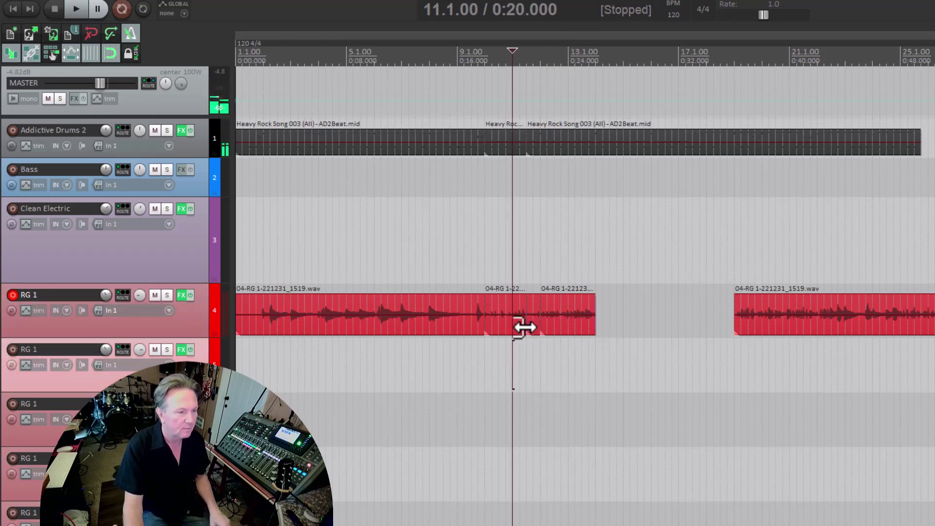
pyautogui.click(562, 347)
pyautogui.press('space')
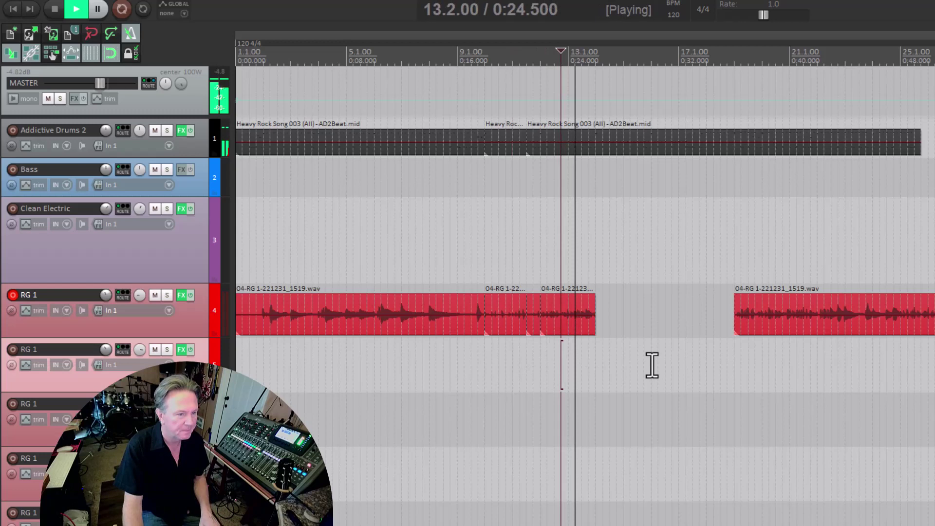
pyautogui.press('space')
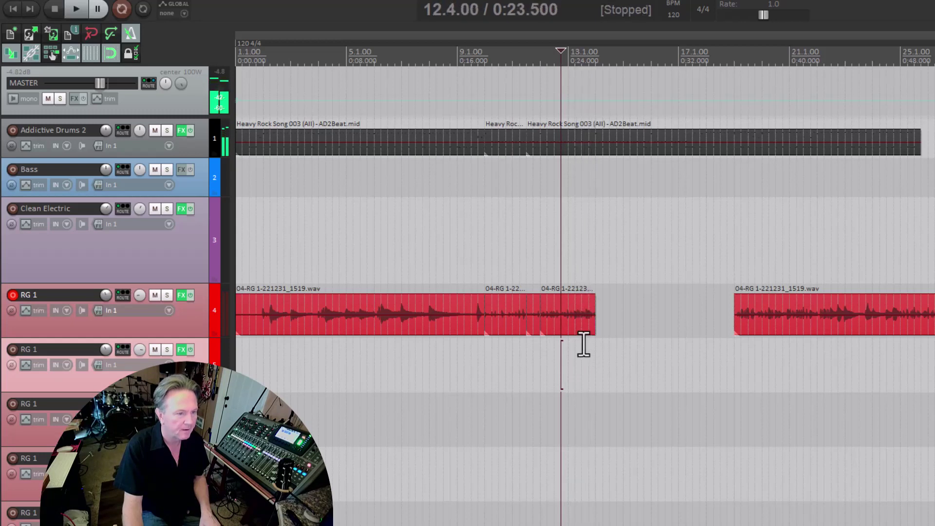
pyautogui.click(583, 346)
pyautogui.press('s')
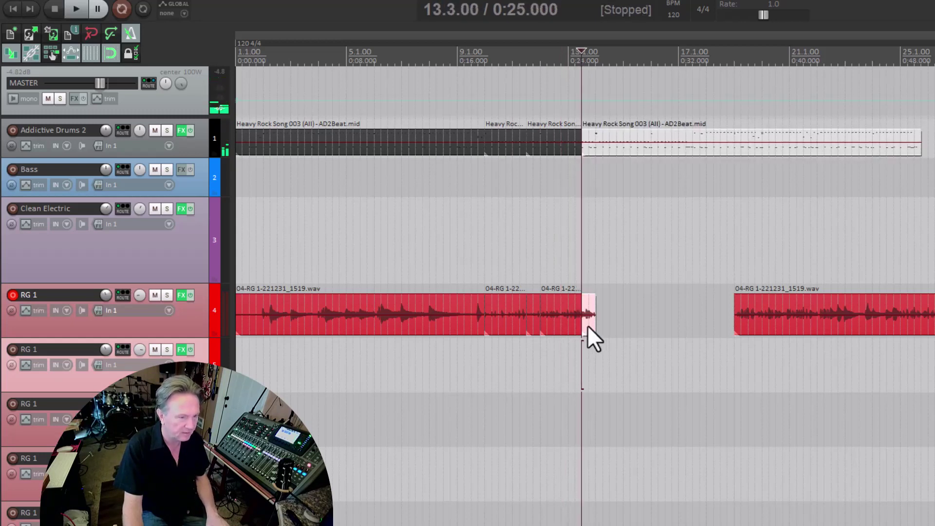
# - Delete the short guitar piece after 0:25 and copy a one-second guitar piece there
pyautogui.click(588, 325)
pyautogui.press('Delete')
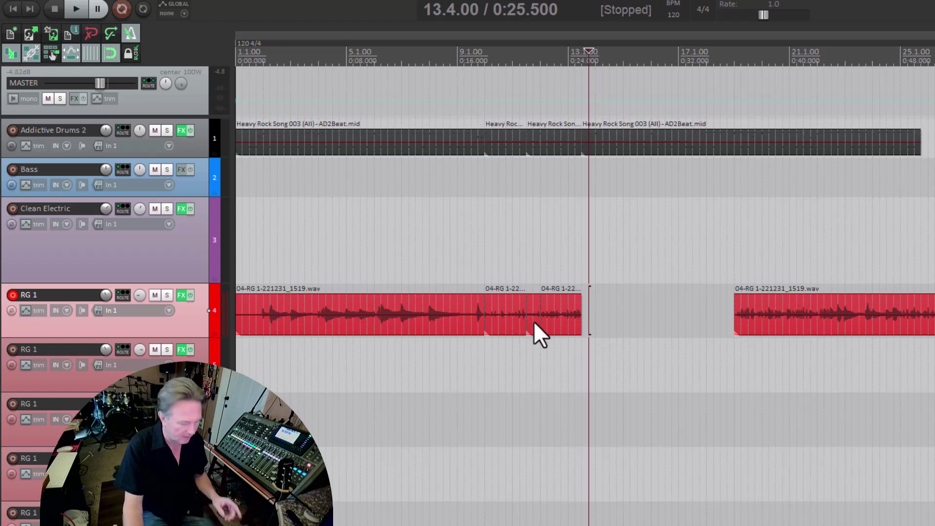
pyautogui.moveTo(534, 322); pyautogui.dragTo(597, 326)
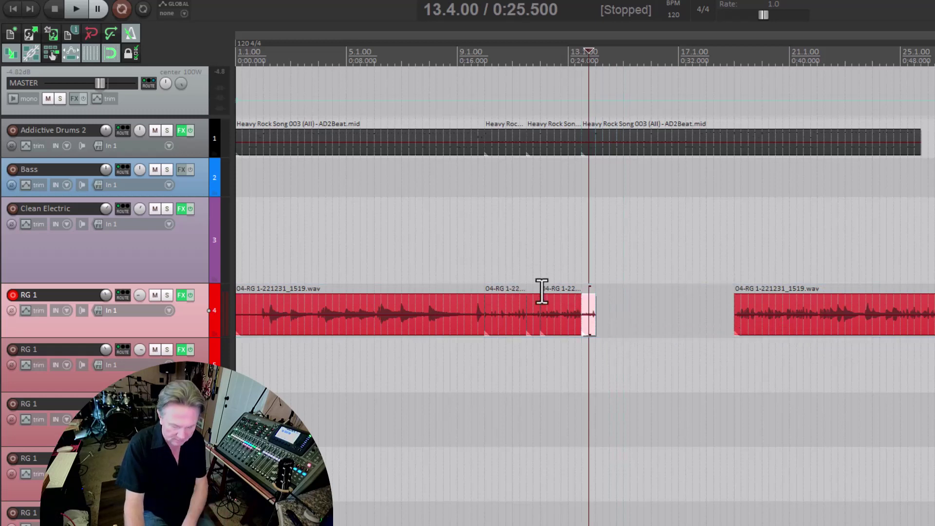
pyautogui.scroll(5, 542, 292)
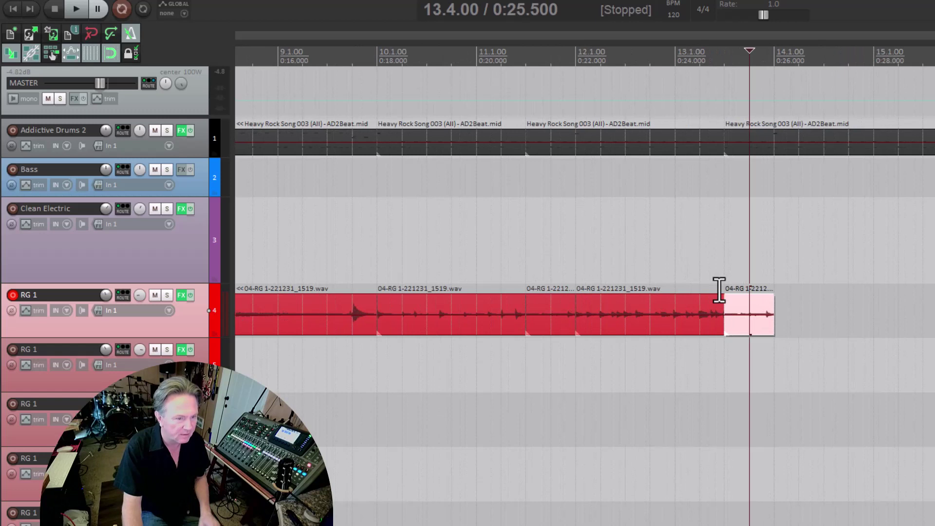
# - Play the arrangement from 0:18 to hear the new splits
pyautogui.click(379, 288)
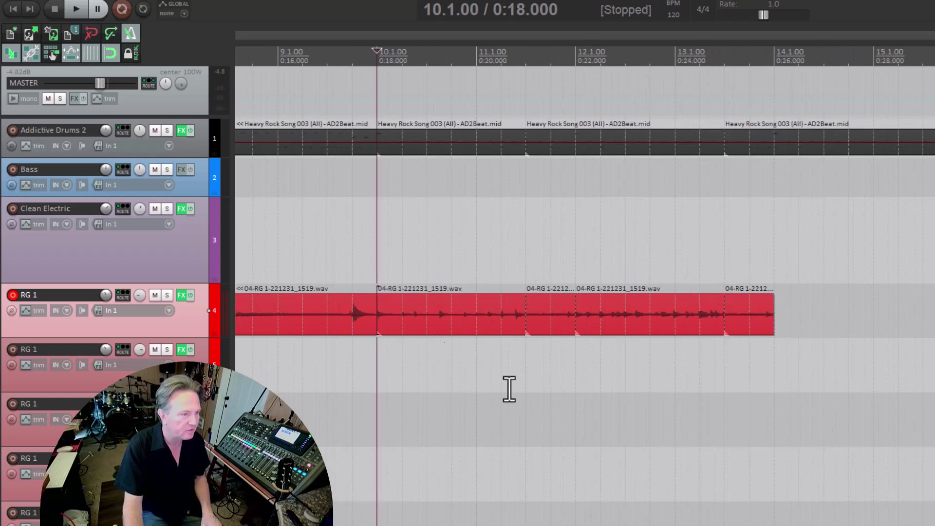
pyautogui.press('space')
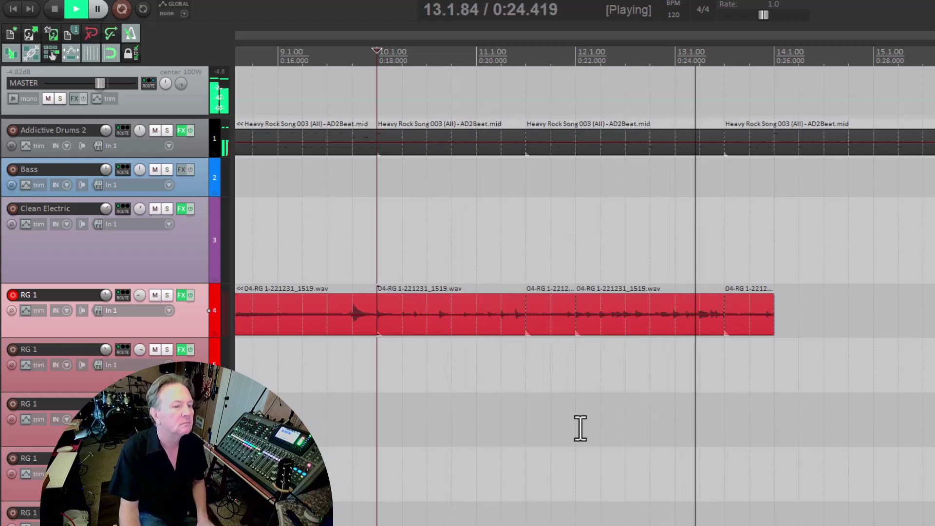
pyautogui.press('space')
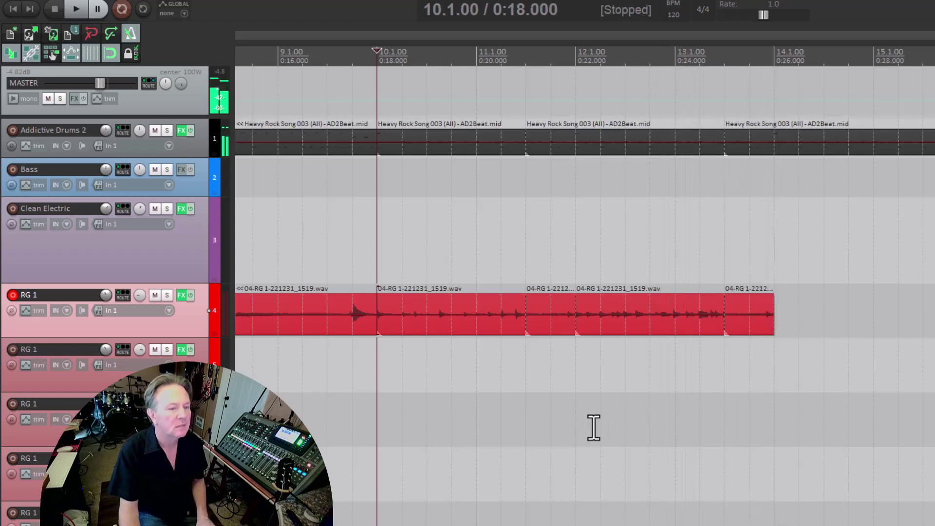
# - Zoom out to bars 10–14, audition the 0:25 joint, and scroll toward bar 19
pyautogui.click(726, 365)
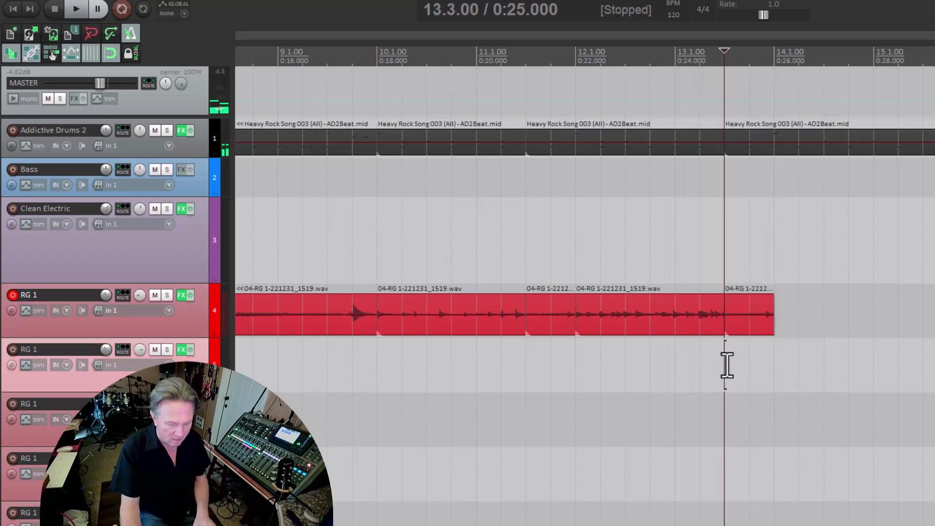
pyautogui.scroll(10, 727, 365)
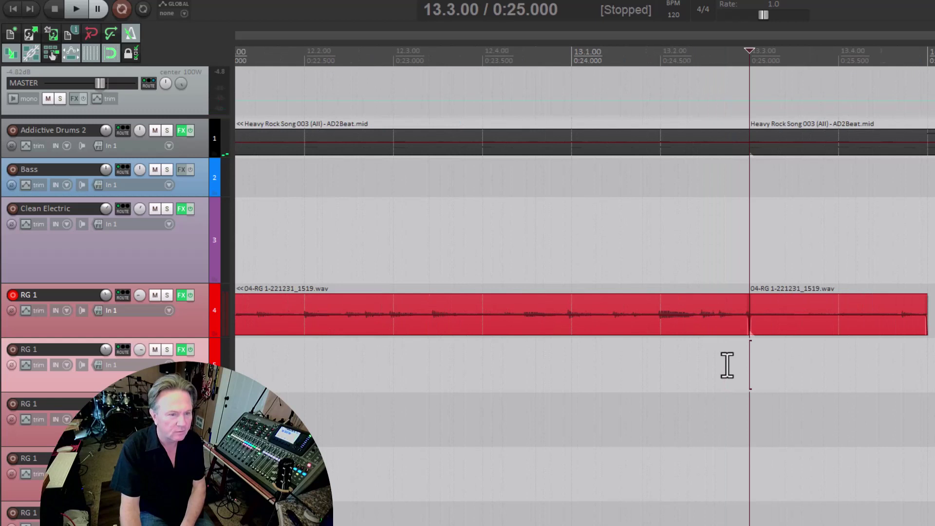
pyautogui.scroll(3, 727, 365)
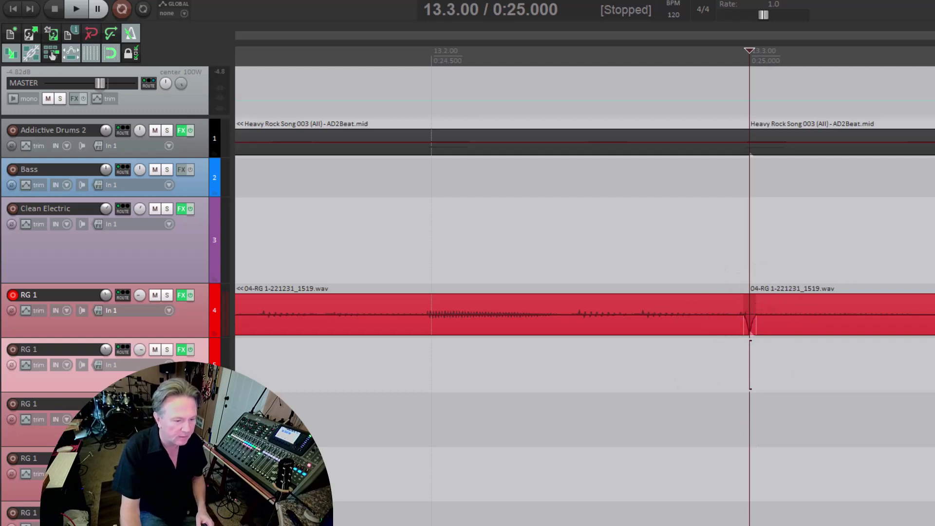
pyautogui.press('-')
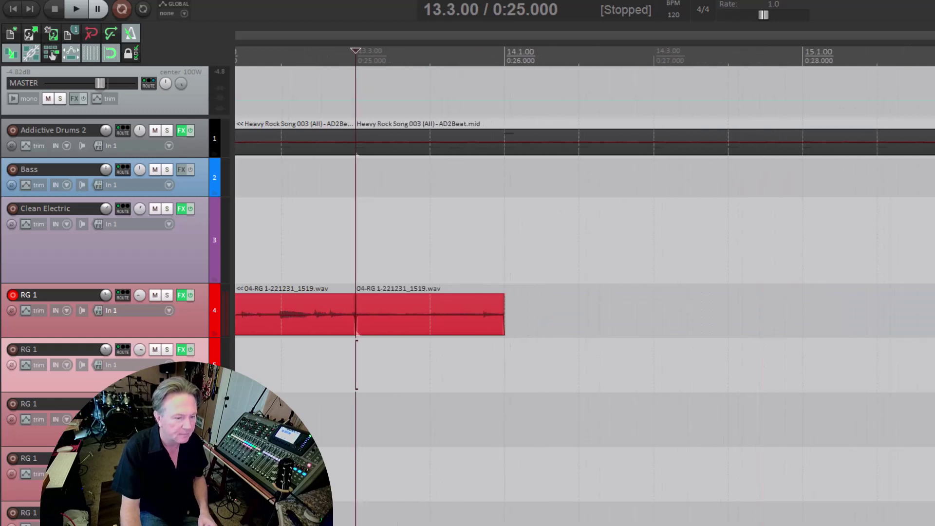
pyautogui.press('-')
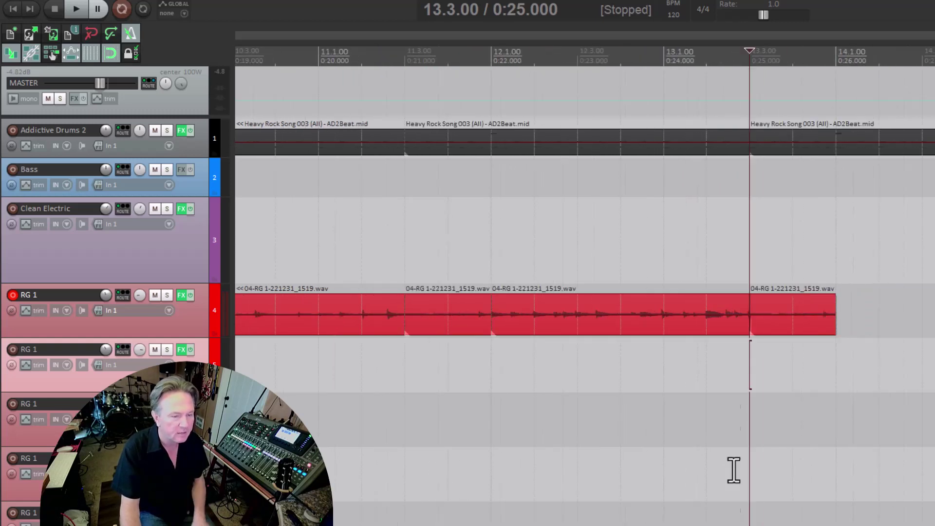
pyautogui.click(728, 389)
pyautogui.press('space')
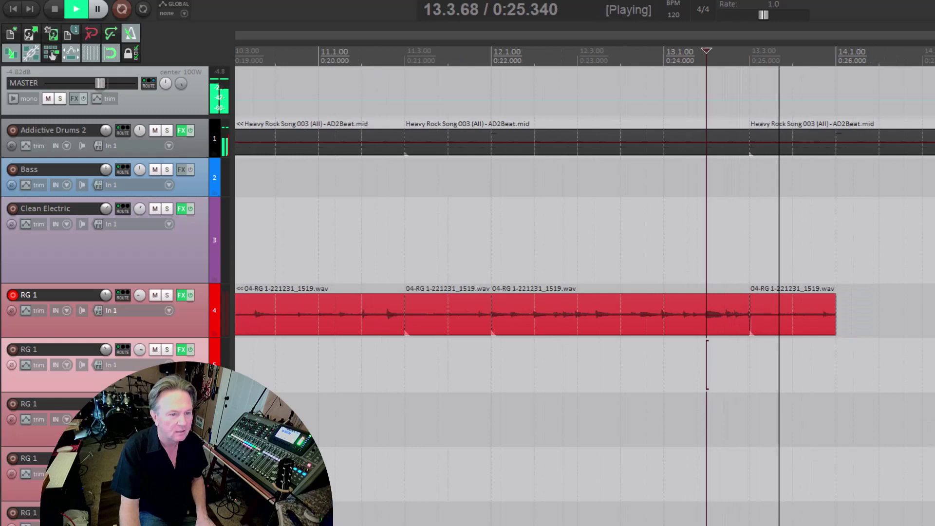
pyautogui.press('space')
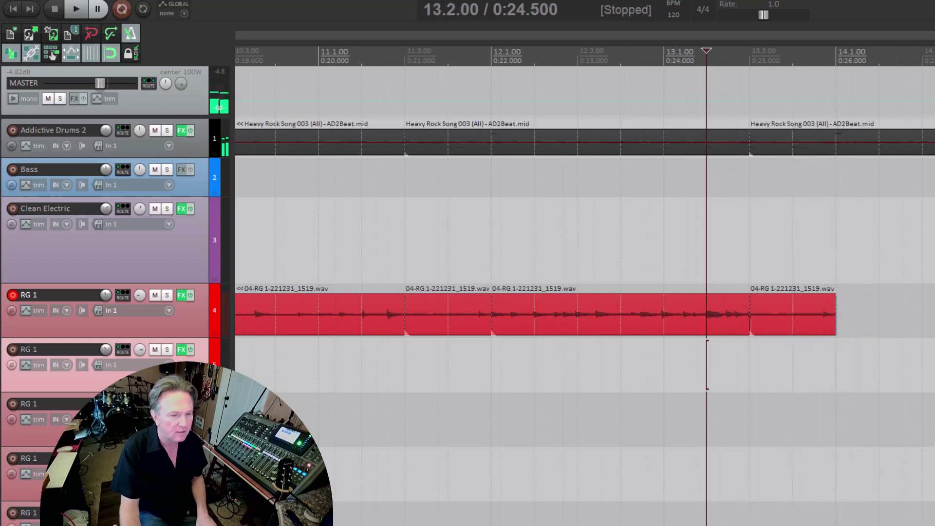
pyautogui.hscroll(5, 584, 292)
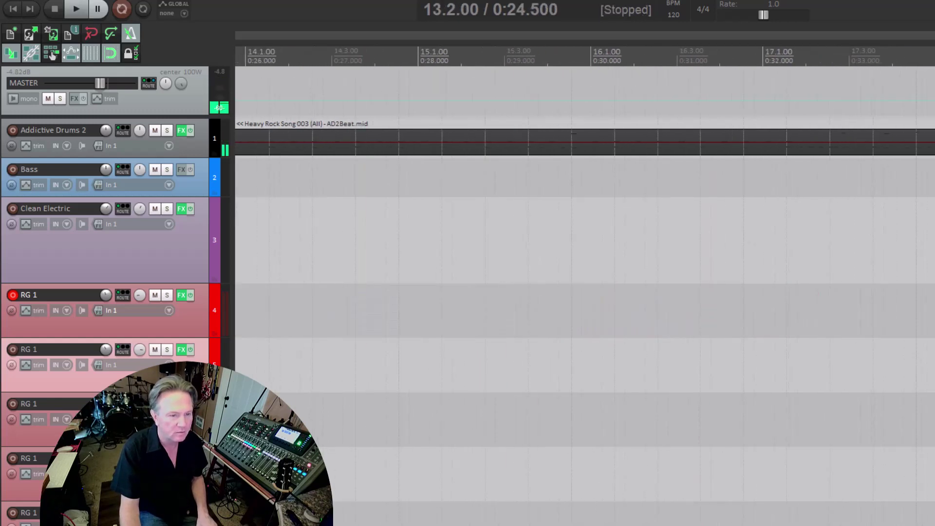
# - Play the separate guitar take from bar 19 and zoom out the timeline
pyautogui.click(793, 358)
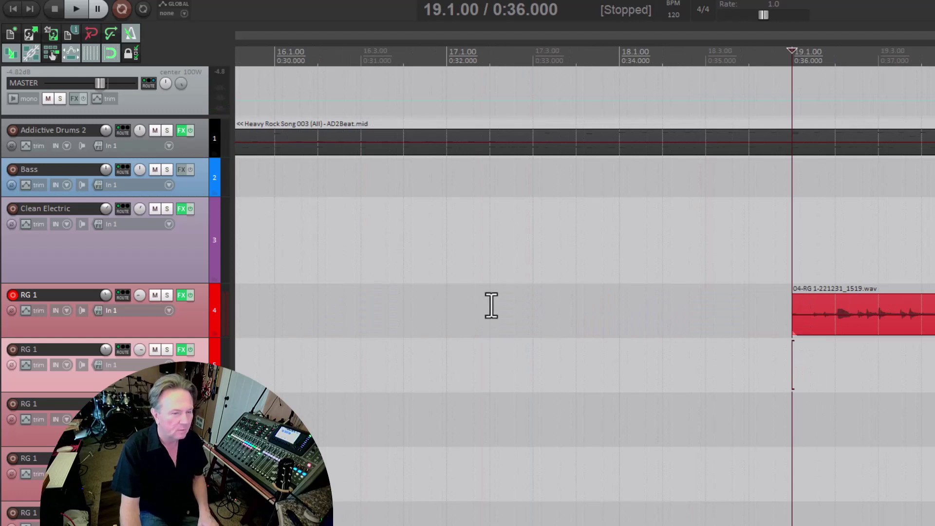
pyautogui.press('space')
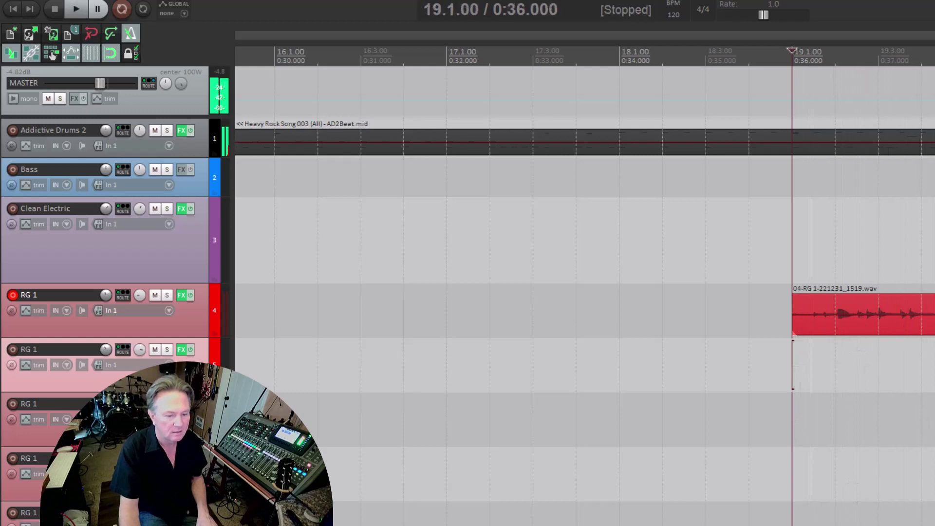
pyautogui.scroll(-3, 824, 443)
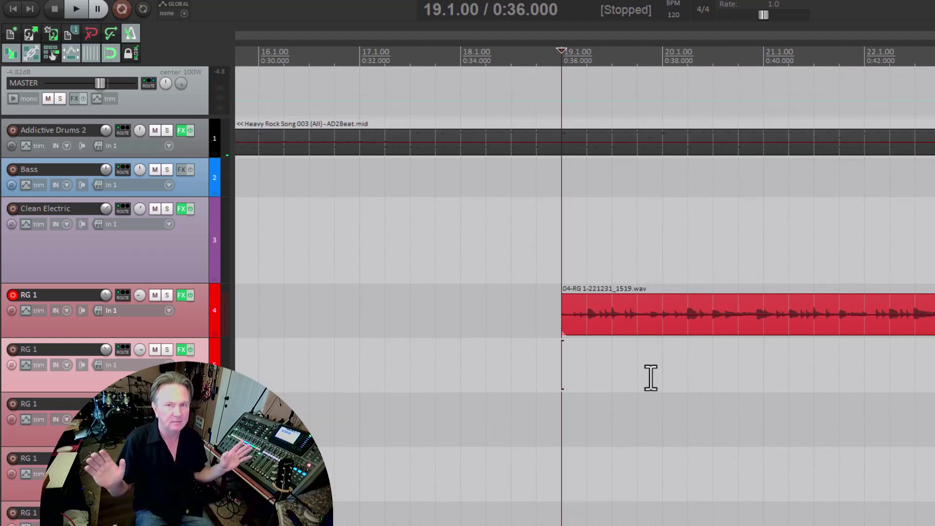
pyautogui.press('space')
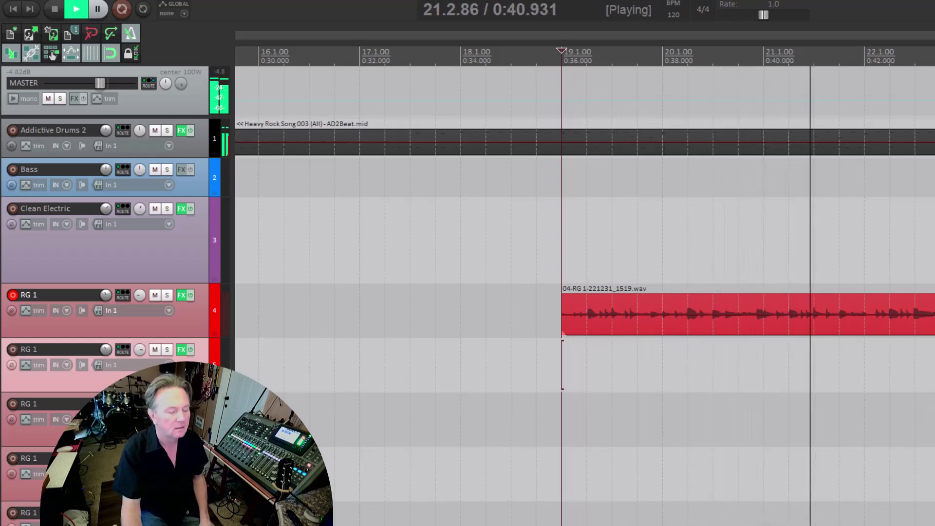
pyautogui.press('-')
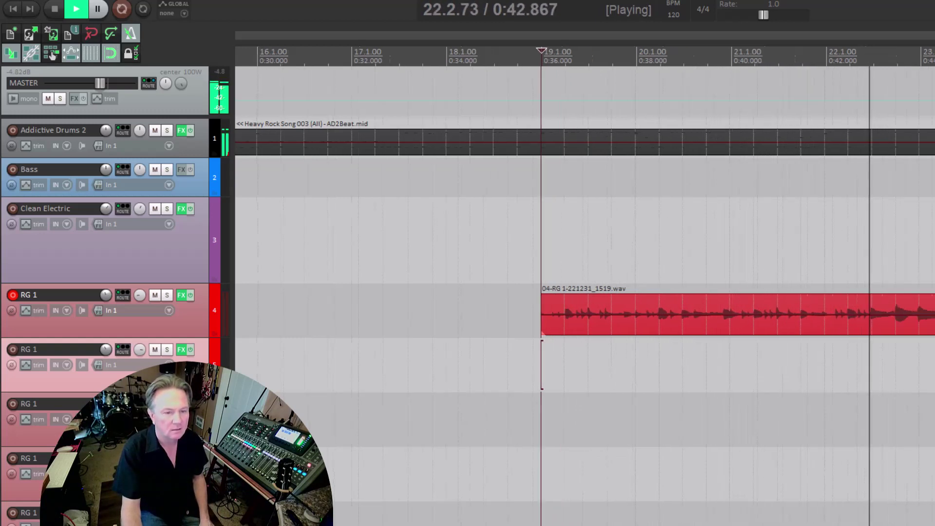
pyautogui.press('-')
pyautogui.press('space')
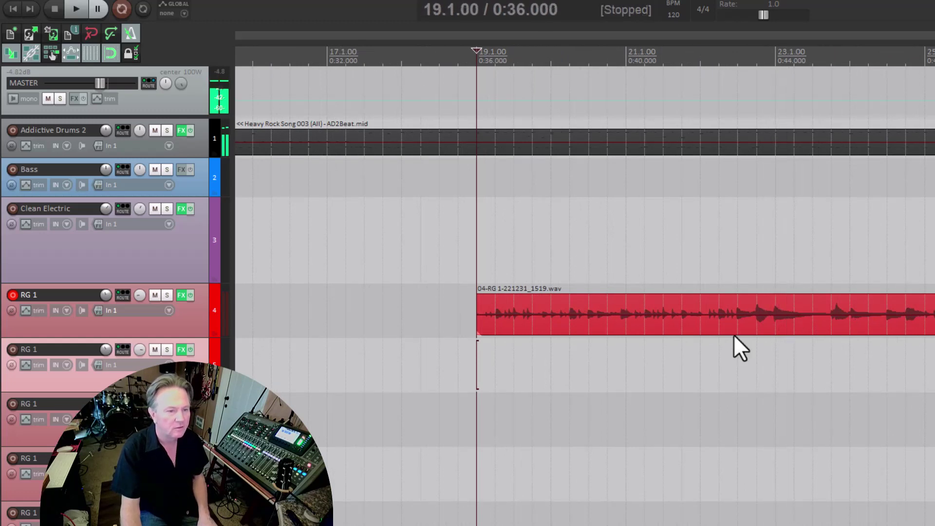
# - Split the take at 22.3.00, delete the part before it, and audition the new start
pyautogui.click(737, 336)
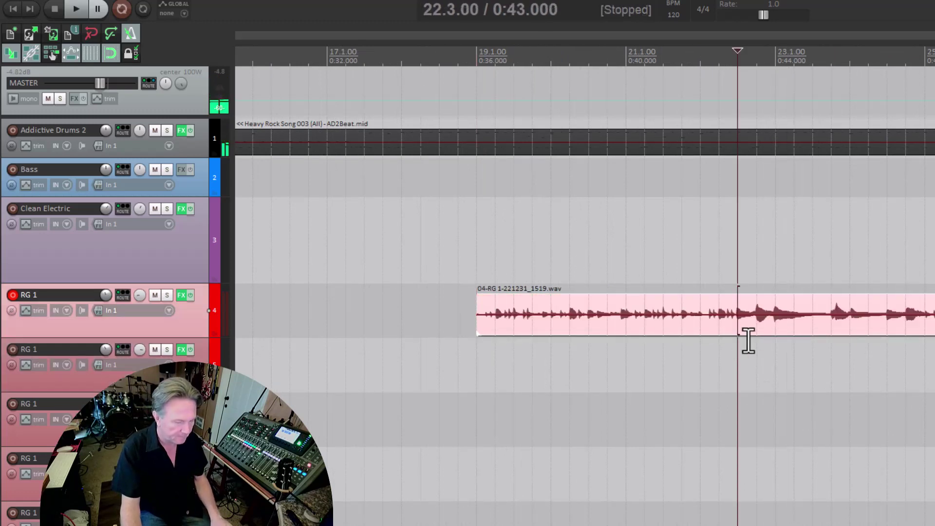
pyautogui.press('s')
pyautogui.click(693, 323)
pyautogui.press('Delete')
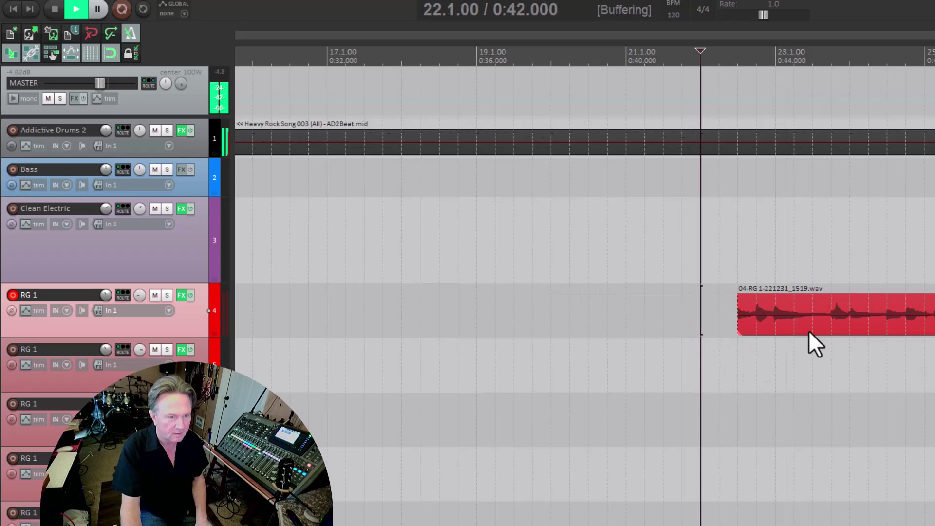
pyautogui.press('space')
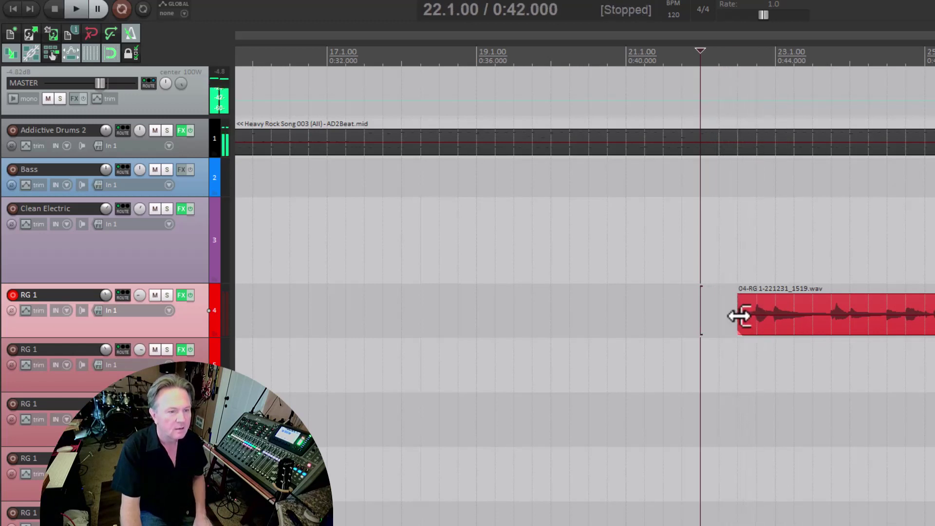
pyautogui.click(739, 344)
# - Drag the RG 1 take's left edge to just before the riff's first note, comparing via undo/redo
pyautogui.scroll(3, 739, 344)
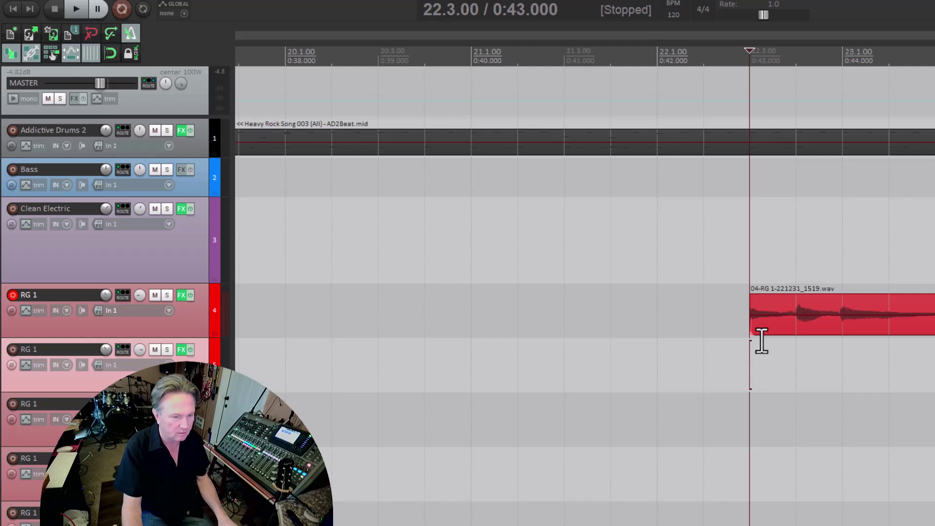
pyautogui.moveTo(750, 325); pyautogui.dragTo(746, 327)
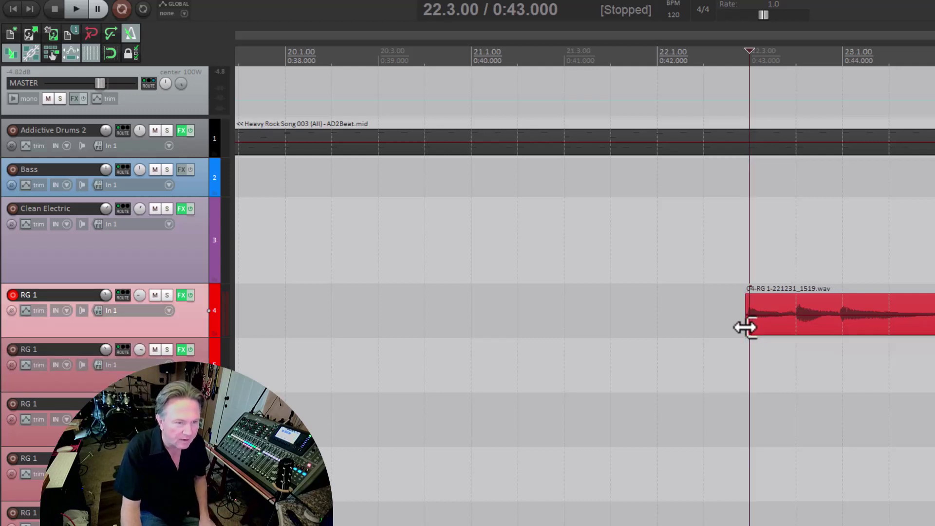
pyautogui.click(755, 360)
pyautogui.scroll(3, 755, 359)
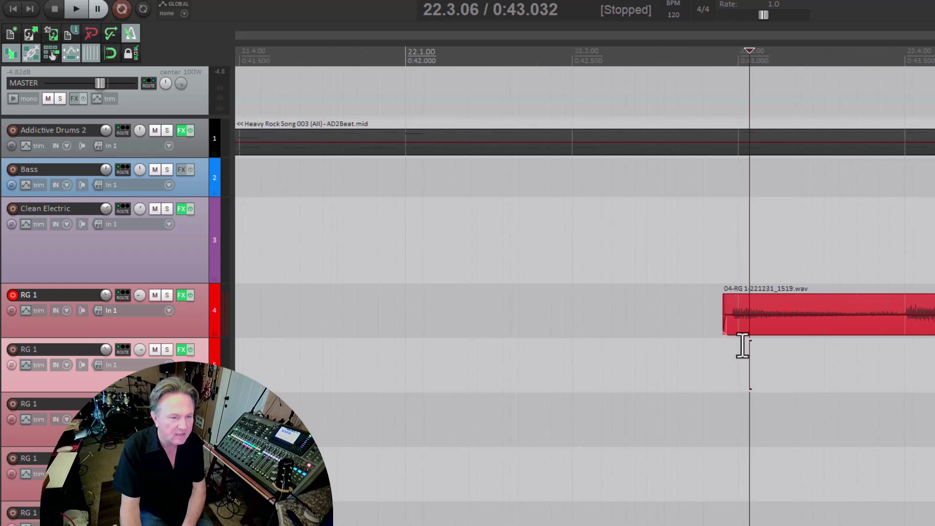
pyautogui.scroll(2, 737, 339)
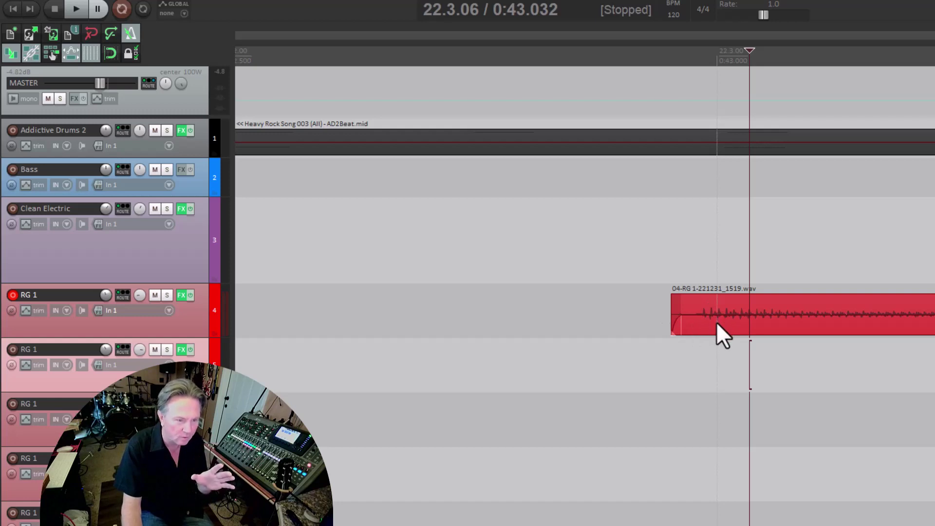
pyautogui.moveTo(665, 320); pyautogui.dragTo(712, 325)
pyautogui.hotkey('ctrl', 'z')
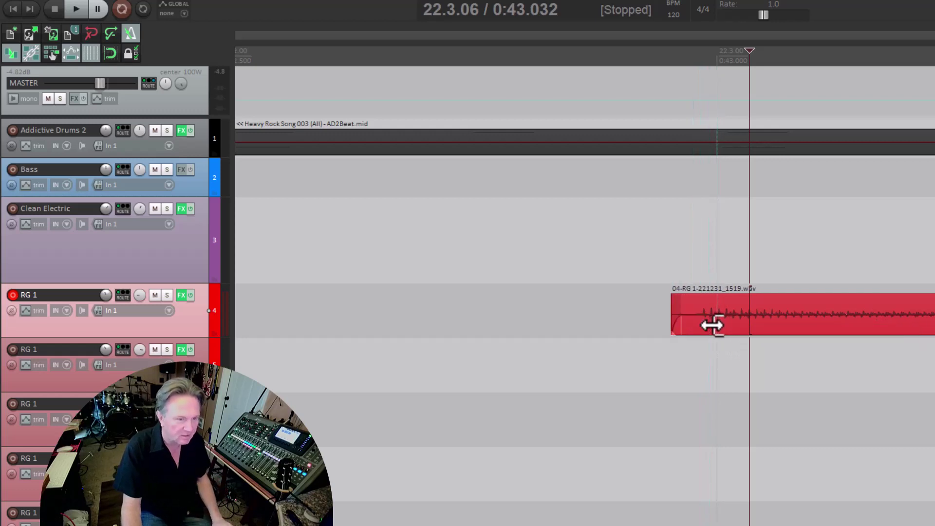
pyautogui.hotkey('ctrl', 'shift', 'z')
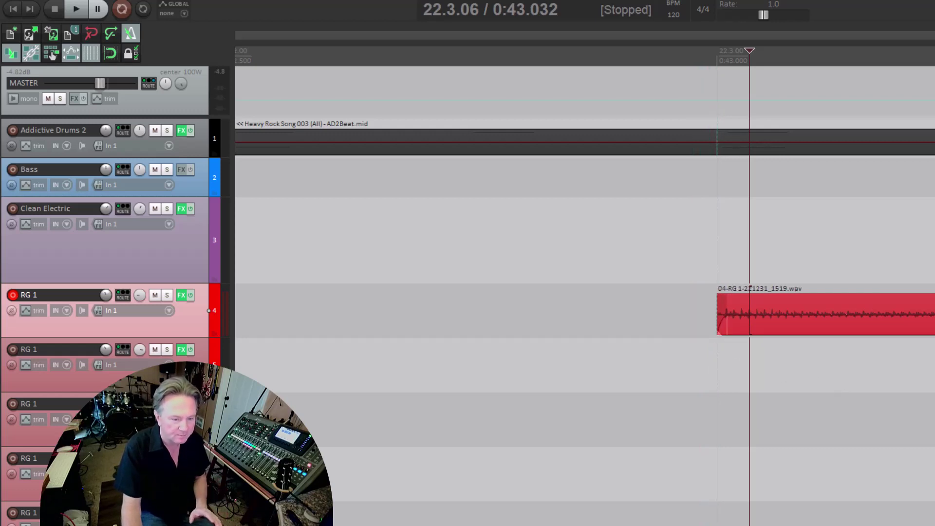
pyautogui.scroll(-10, 584, 293)
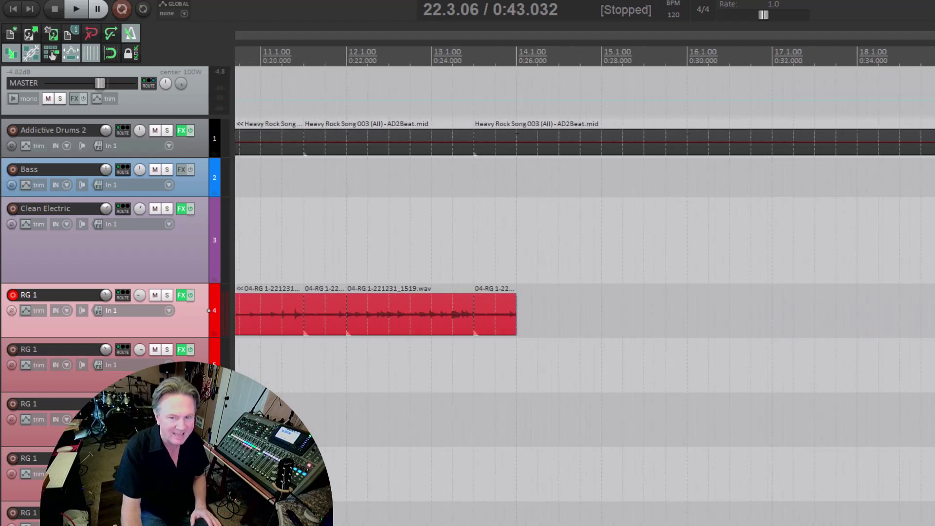
# - Drag the trimmed RG 1 guitar take onto the first RG 1 track and audition the join
pyautogui.moveTo(932, 341); pyautogui.dragTo(596, 335)
pyautogui.click(404, 273)
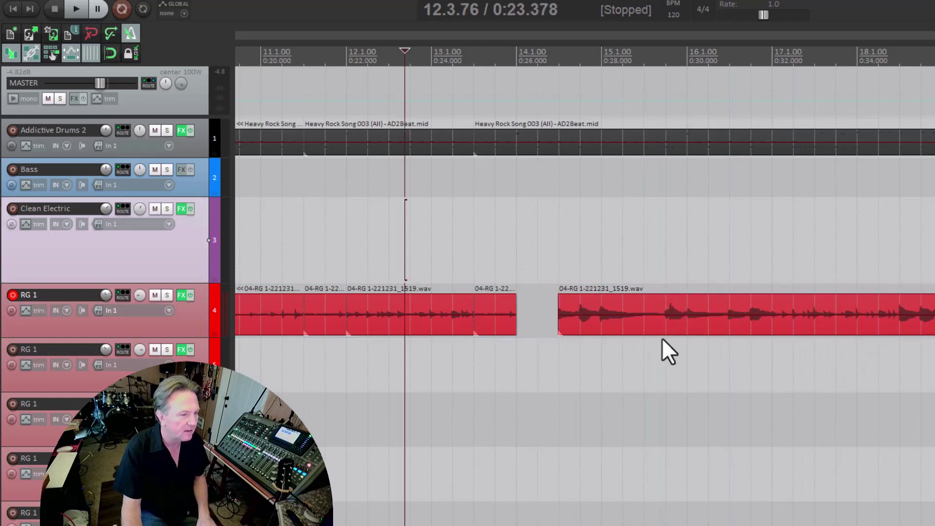
pyautogui.press('space')
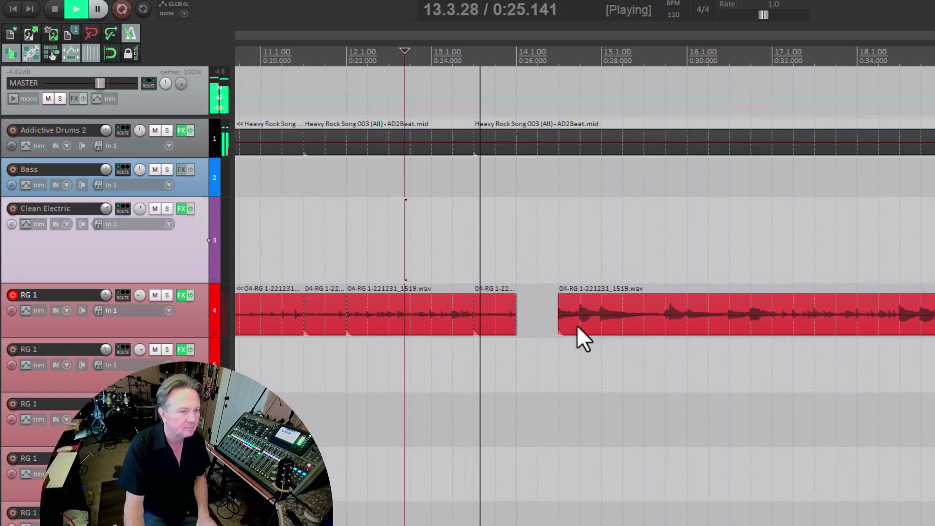
pyautogui.press('space')
# - With snapping on, start the guitar take at bar 14 (14.1.00) and play the join from bar 13.2
pyautogui.moveTo(603, 326); pyautogui.dragTo(567, 323)
pyautogui.click(112, 56)
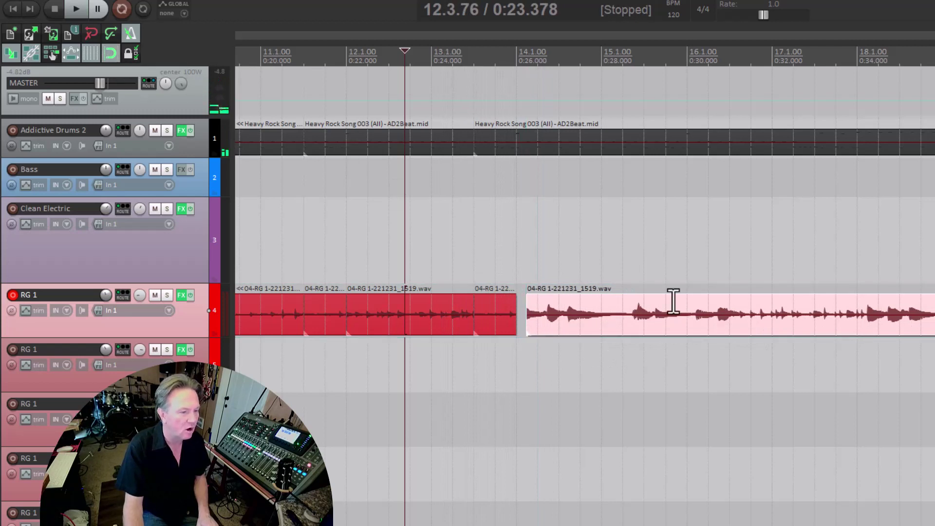
pyautogui.moveTo(703, 328); pyautogui.dragTo(693, 327)
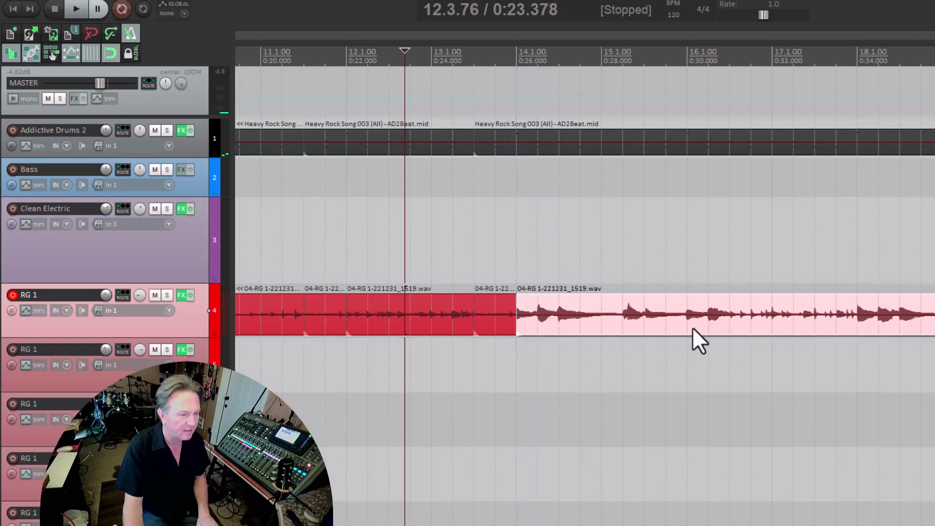
pyautogui.click(450, 273)
pyautogui.press('space')
pyautogui.press('space')
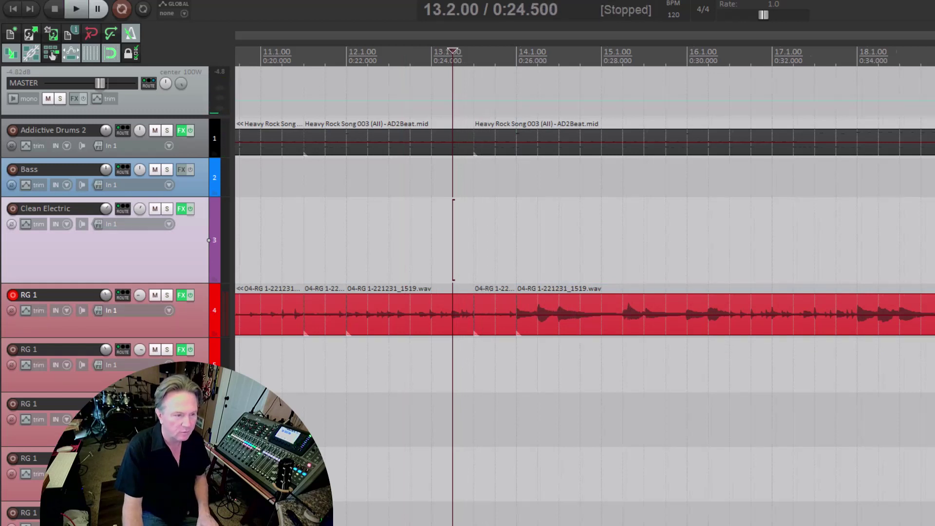
# - Play the arrangement from bar 8 beat 3 and move the bar-14 take off to track 5
pyautogui.scroll(-3, 585, 312)
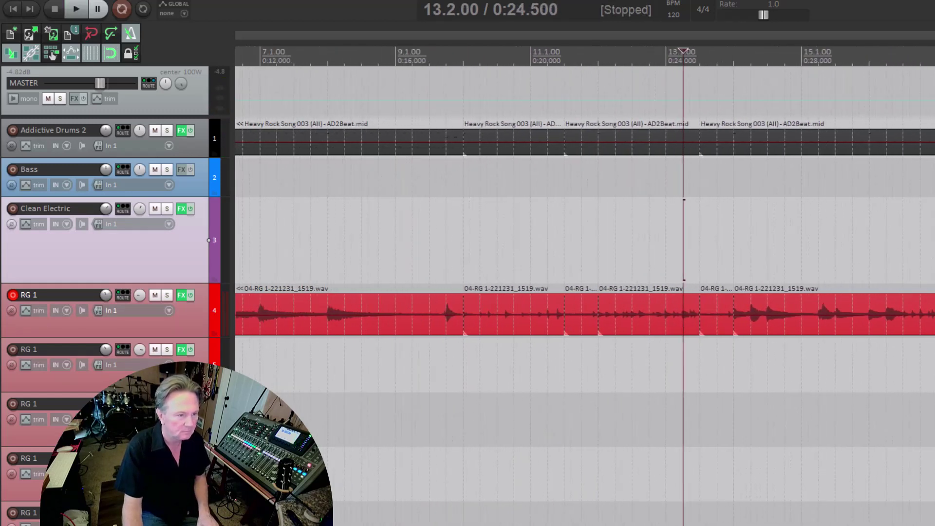
pyautogui.click(462, 389)
pyautogui.click(361, 384)
pyautogui.press('space')
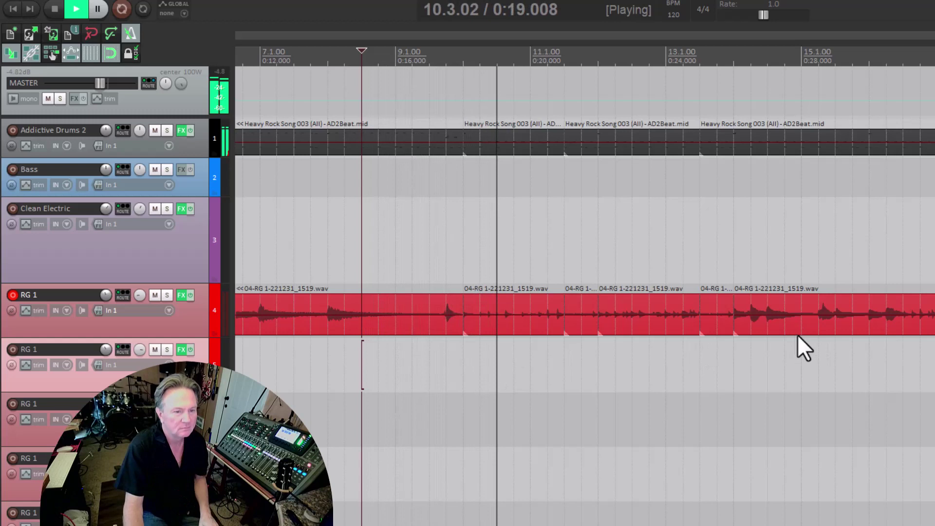
pyautogui.moveTo(797, 329); pyautogui.dragTo(934, 365)
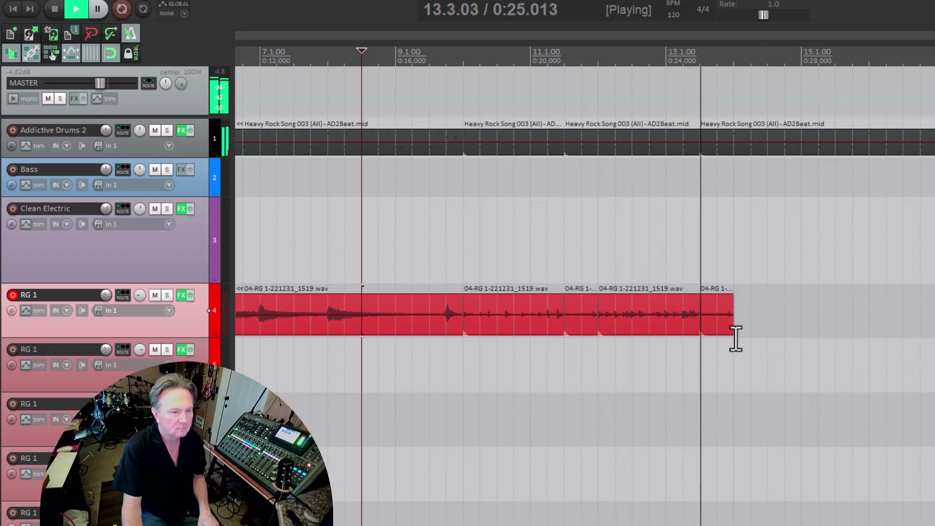
pyautogui.press('space')
pyautogui.moveTo(762, 325); pyautogui.dragTo(475, 335)
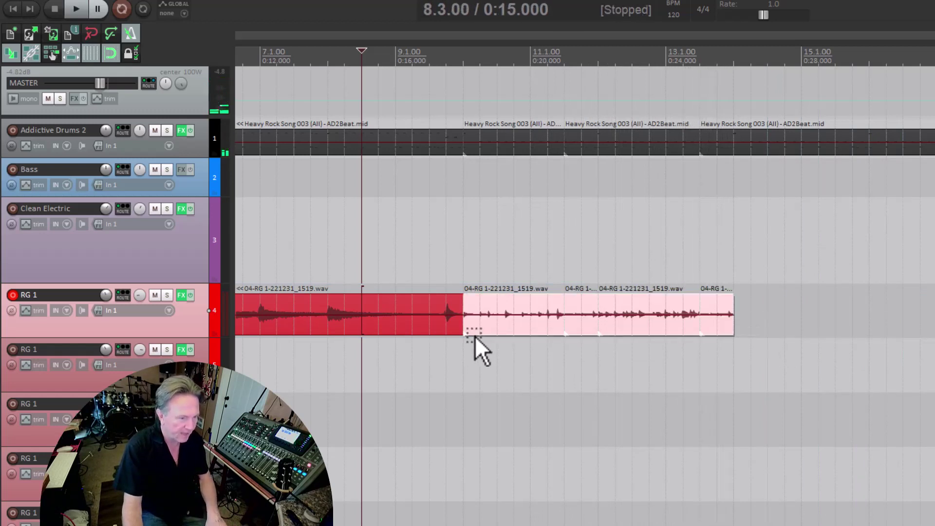
pyautogui.hotkey('ctrl', 'g')
pyautogui.moveTo(471, 326); pyautogui.dragTo(751, 321)
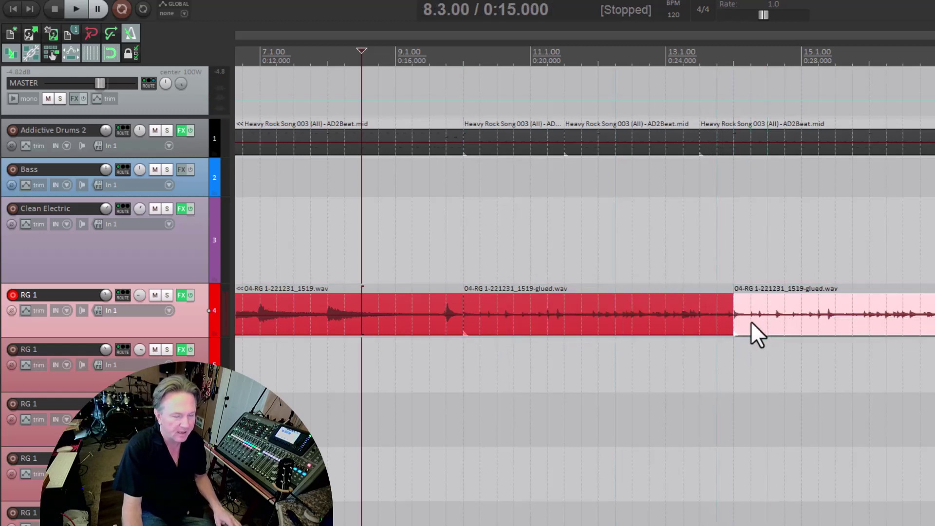
pyautogui.click(736, 292)
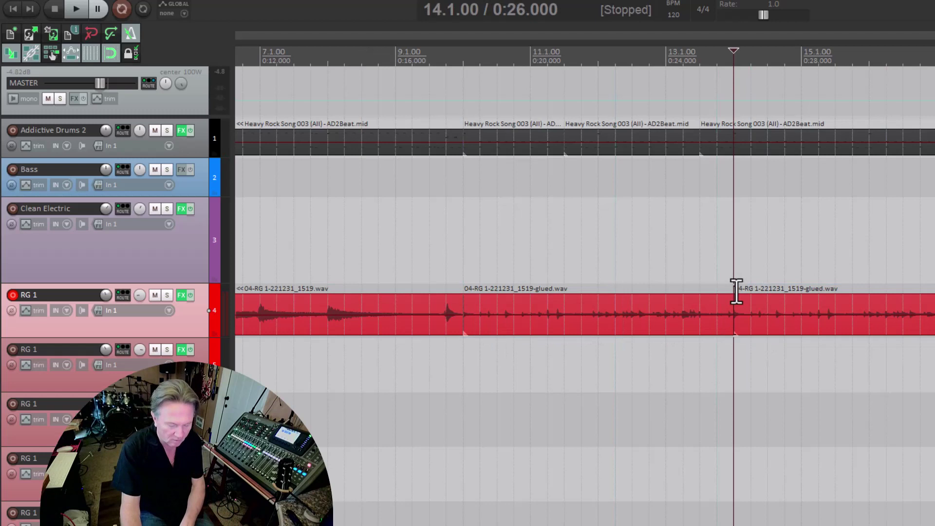
pyautogui.scroll(4, 736, 292)
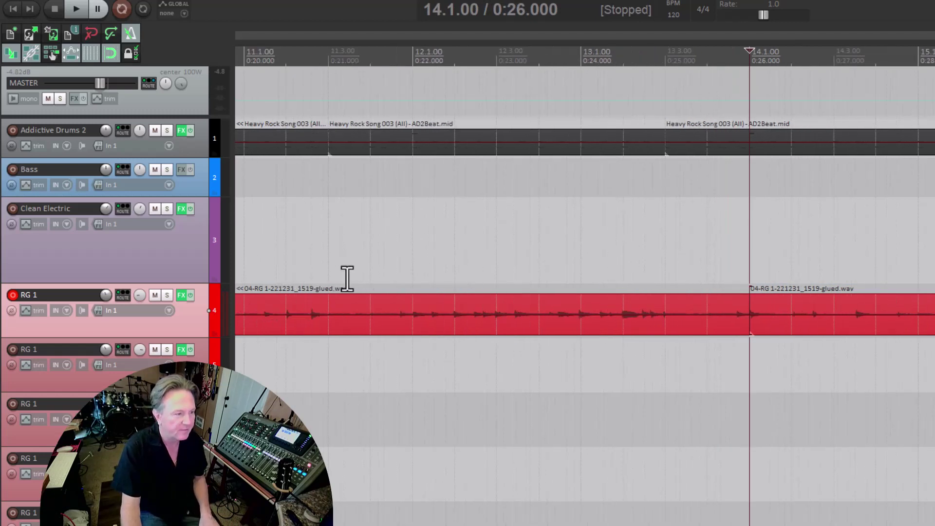
pyautogui.click(325, 277)
pyautogui.press('space')
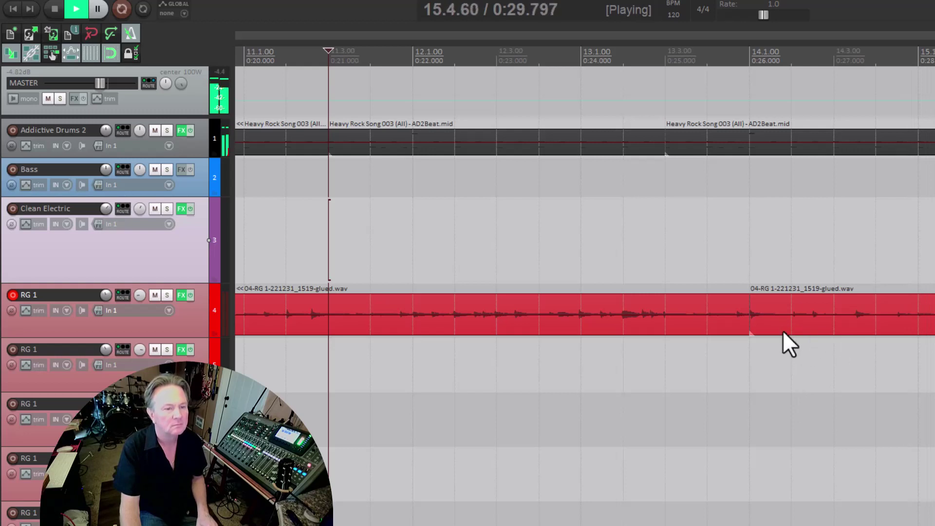
pyautogui.press('space')
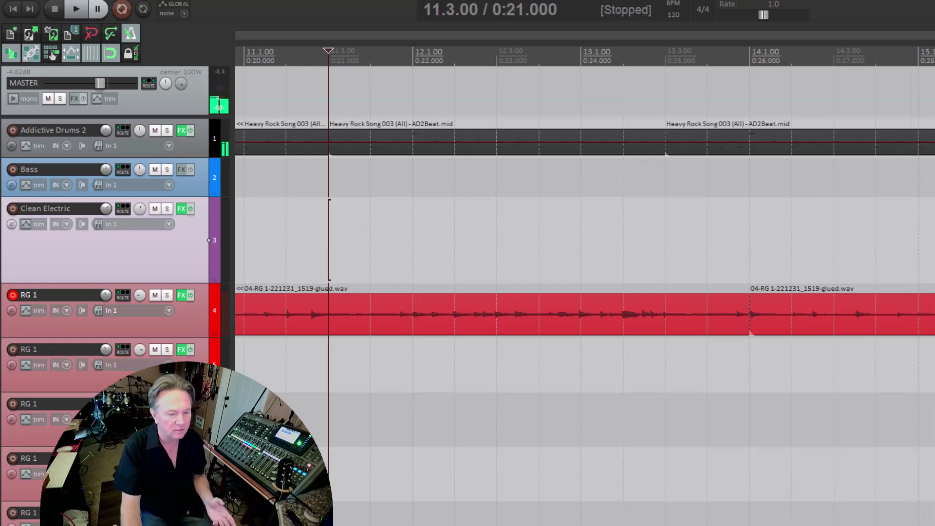
pyautogui.scroll(-3, 643, 451)
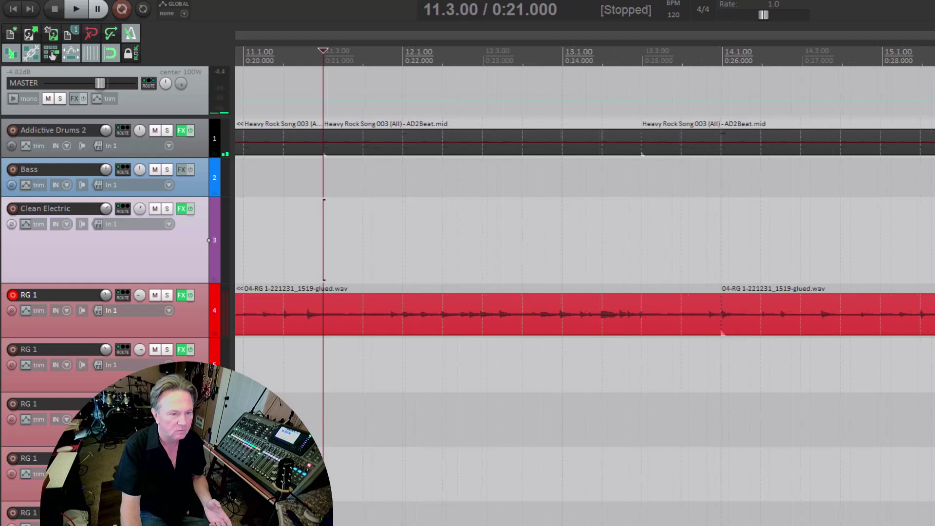
pyautogui.click(640, 365)
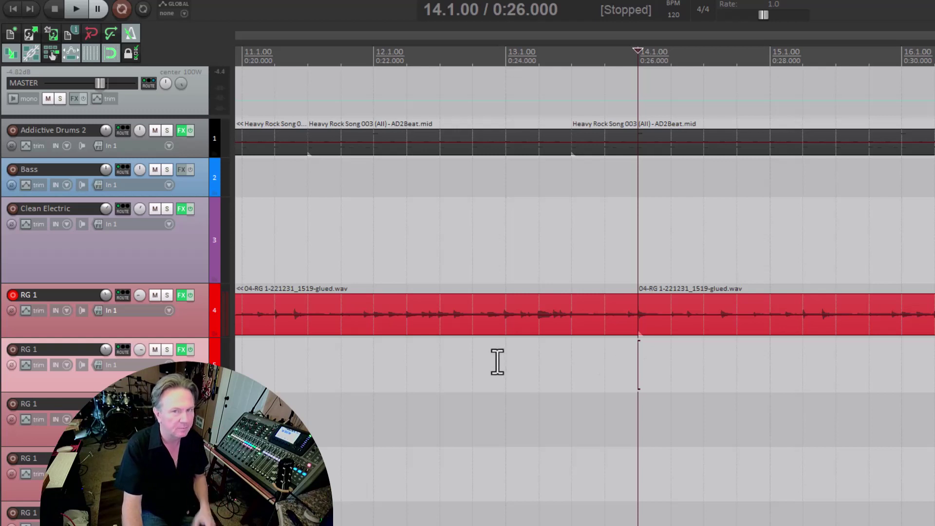
pyautogui.click(379, 373)
pyautogui.press('space')
pyautogui.press('space')
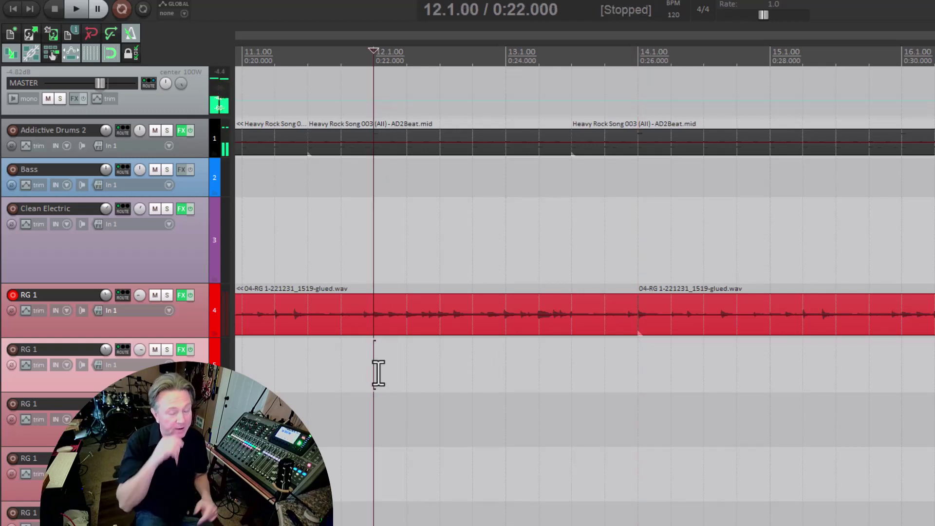
pyautogui.press('space')
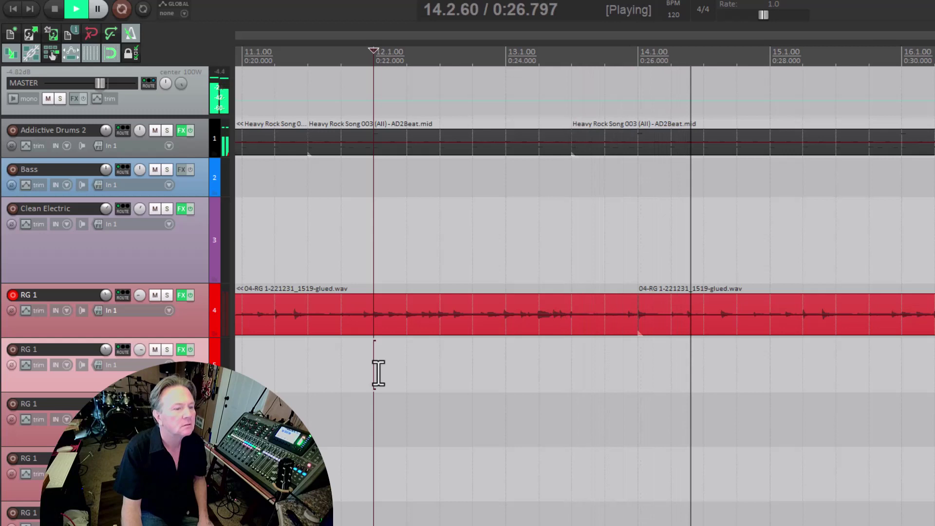
pyautogui.press('space')
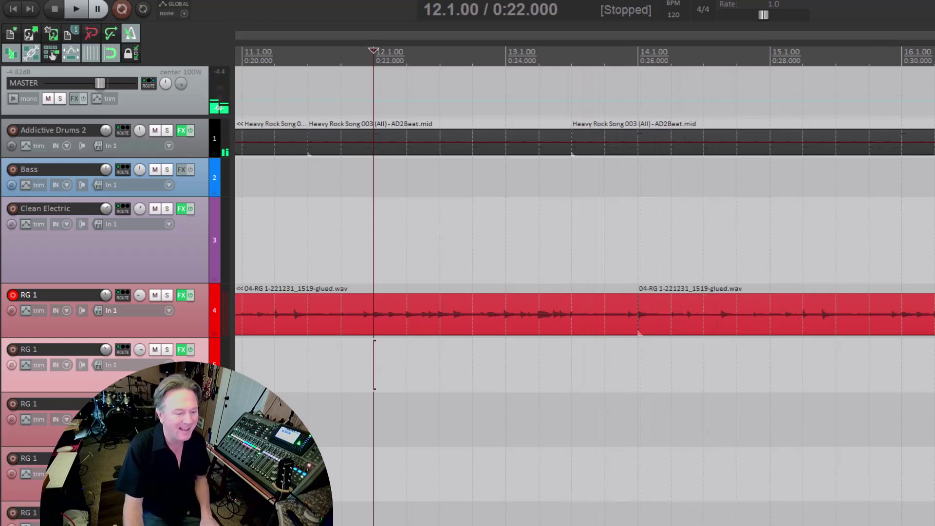
# - Split the drum and guitar items at bars 12 and 12.3
pyautogui.scroll(-2, 548, 436)
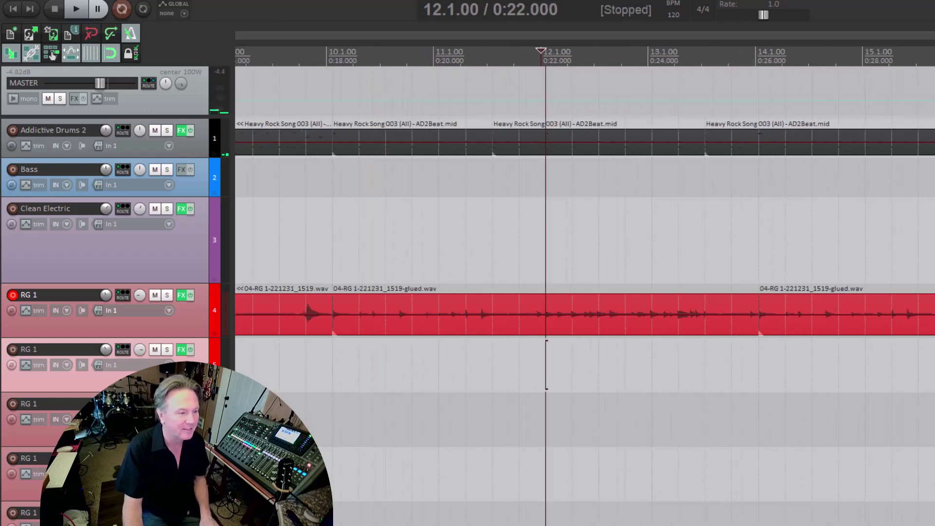
pyautogui.click(545, 437)
pyautogui.press('space')
pyautogui.press('space')
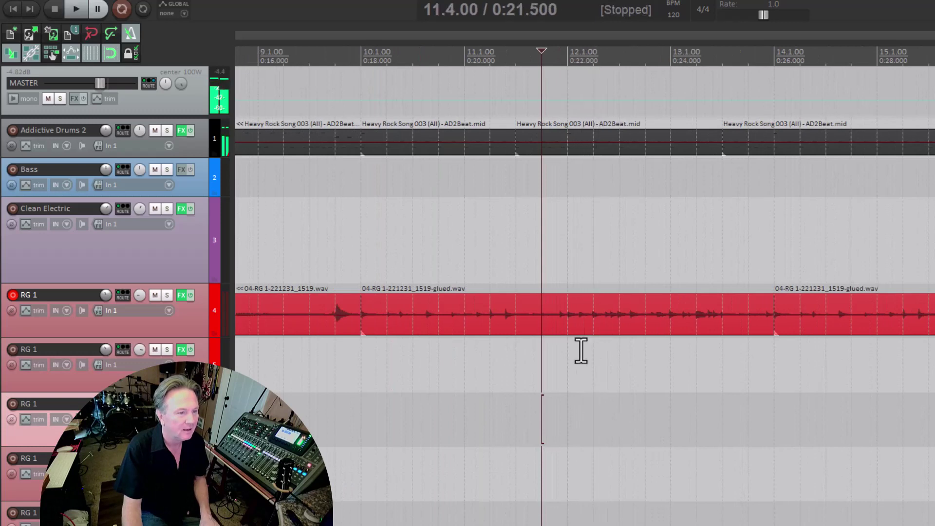
pyautogui.click(566, 347)
pyautogui.press('s')
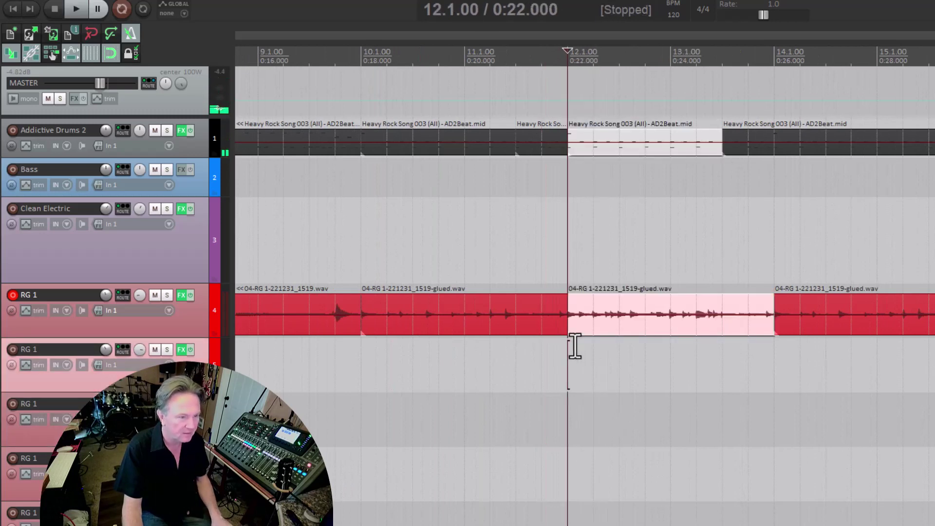
pyautogui.click(618, 335)
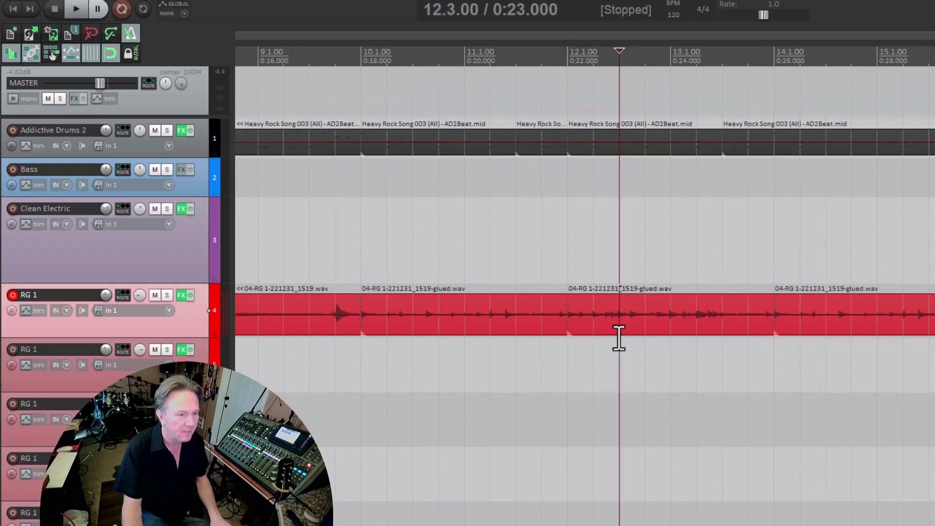
pyautogui.press('s')
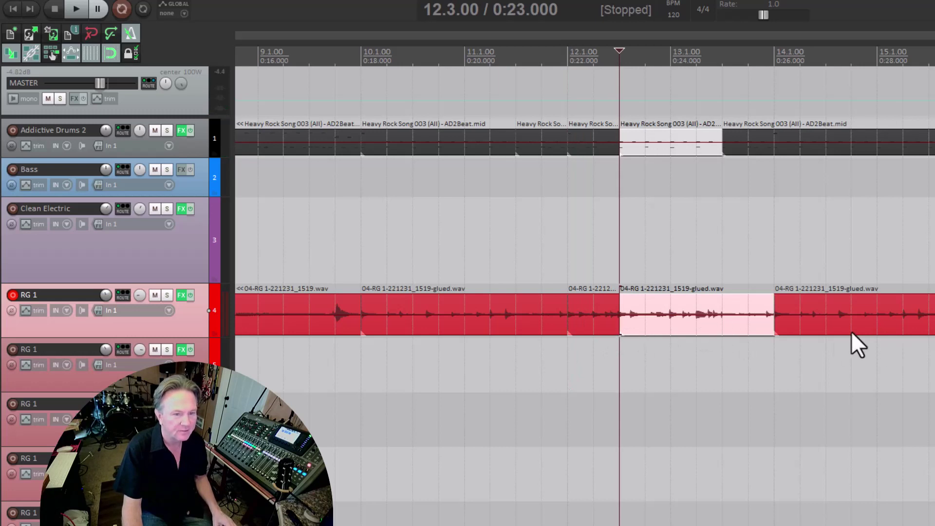
# - Split the RG 1 guitar item at bar 14.3 and delete the 14.1–14.3 piece
pyautogui.click(825, 331)
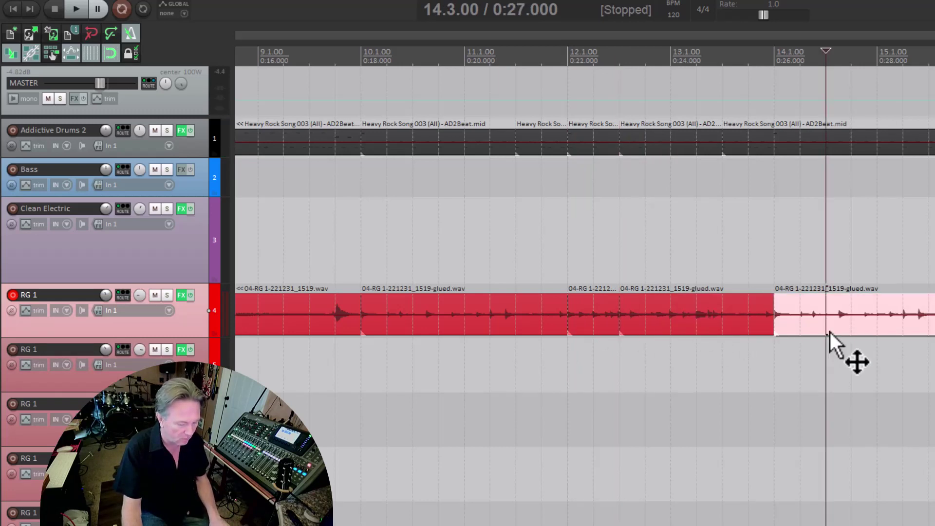
pyautogui.press('s')
pyautogui.click(814, 329)
pyautogui.press('Delete')
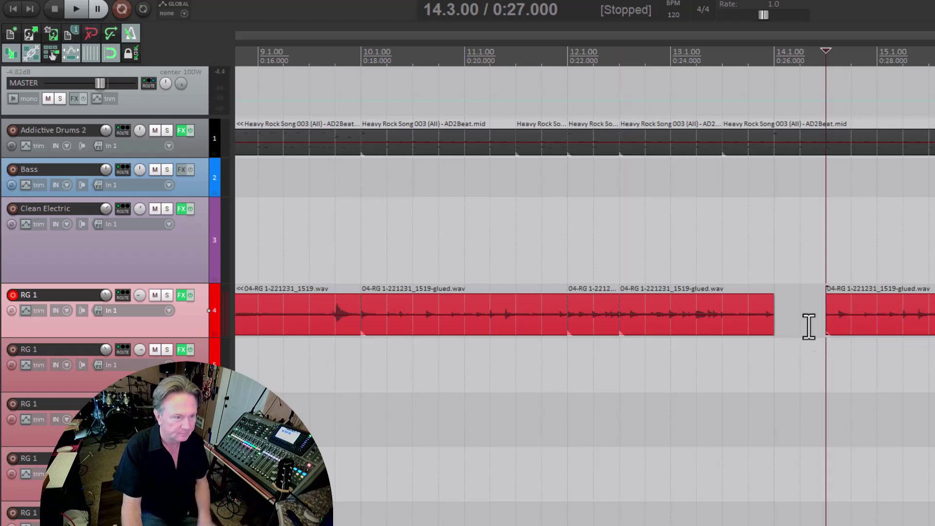
# - Copy the 12.1–12.3 guitar piece into the bar 14 gap and play it from bar 13.3
pyautogui.moveTo(579, 326); pyautogui.dragTo(789, 326)
pyautogui.click(722, 370)
pyautogui.press('space')
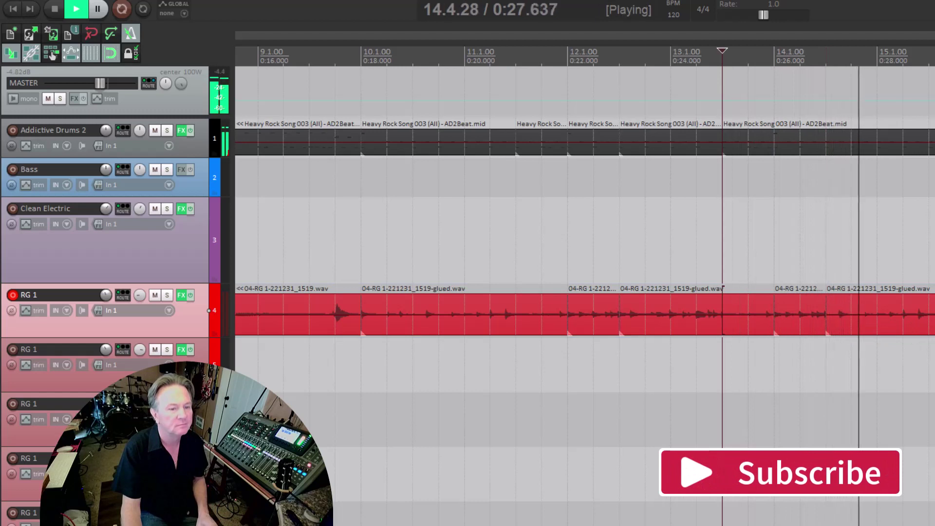
pyautogui.press('space')
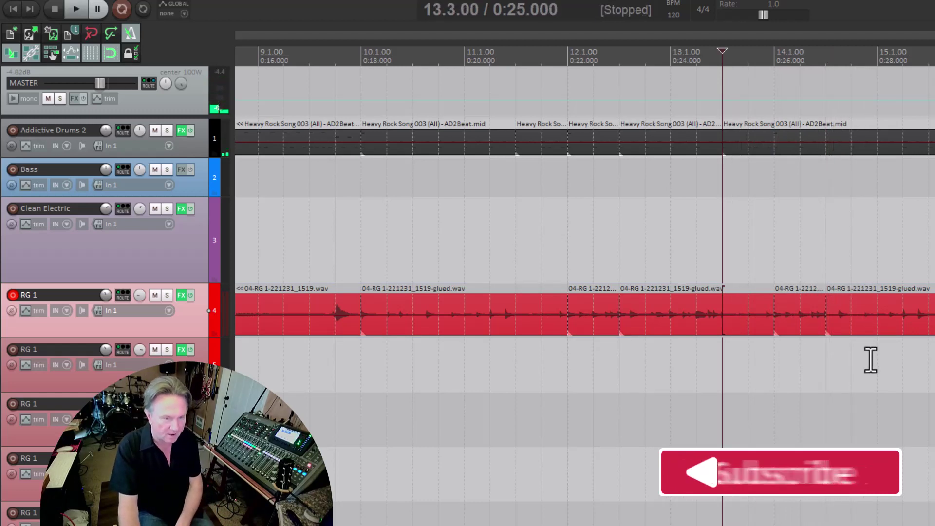
pyautogui.scroll(2, 871, 361)
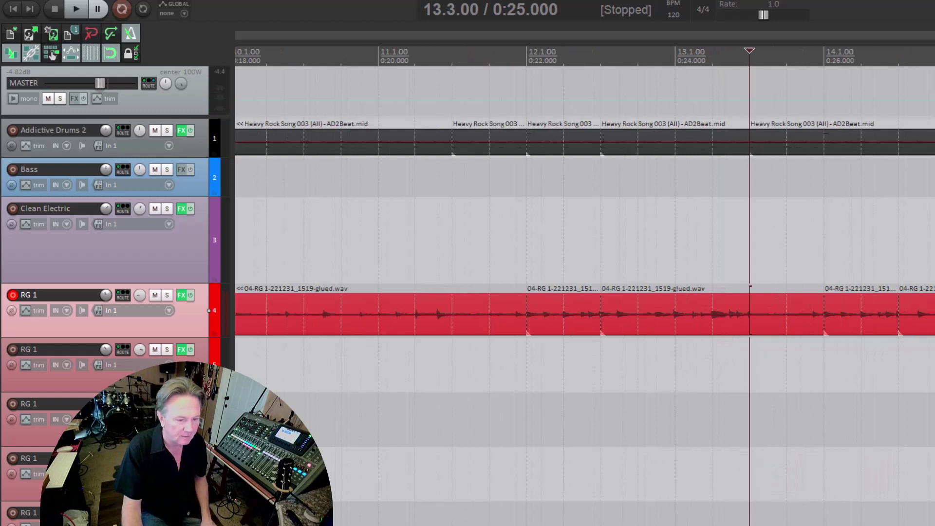
pyautogui.scroll(-3, 724, 408)
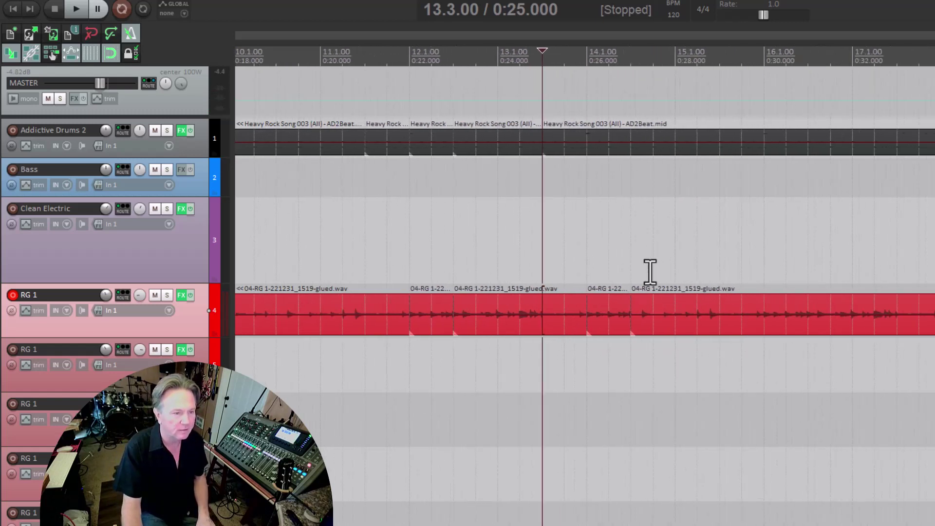
pyautogui.click(592, 272)
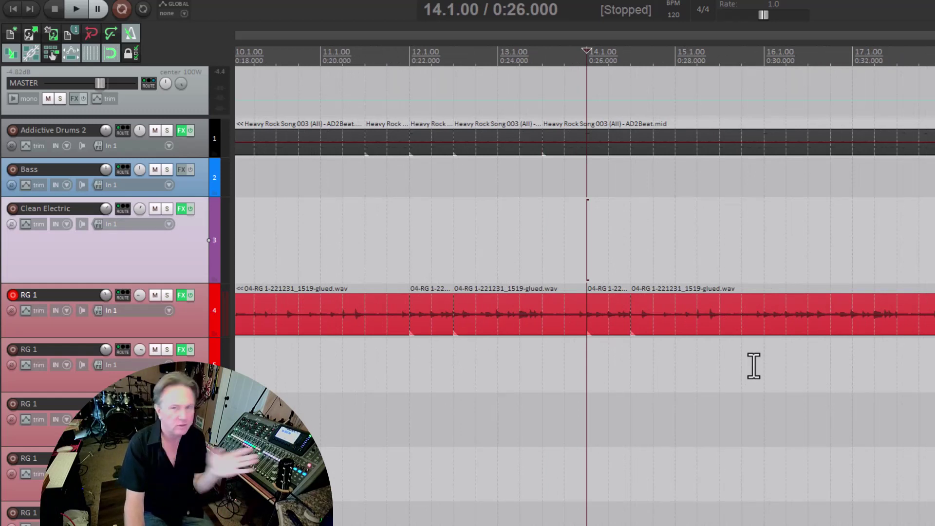
pyautogui.press('space')
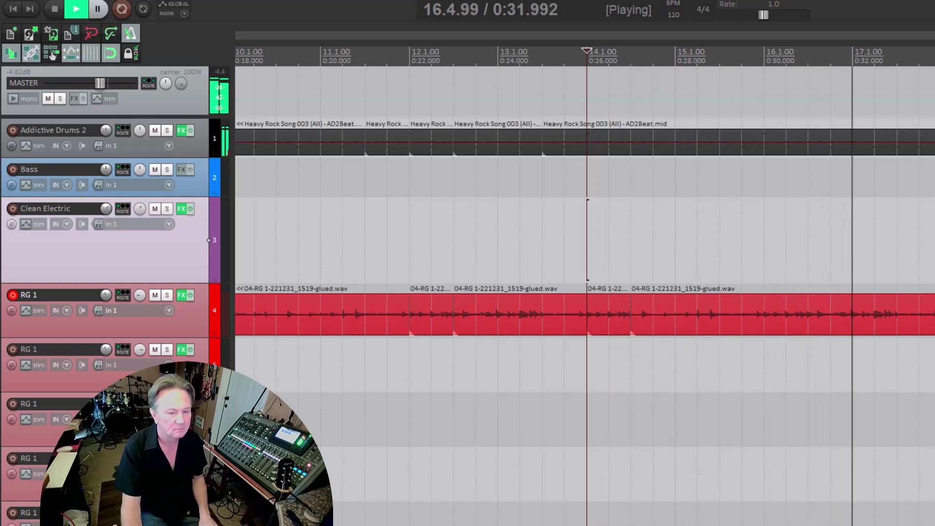
pyautogui.press('-')
pyautogui.press('-')
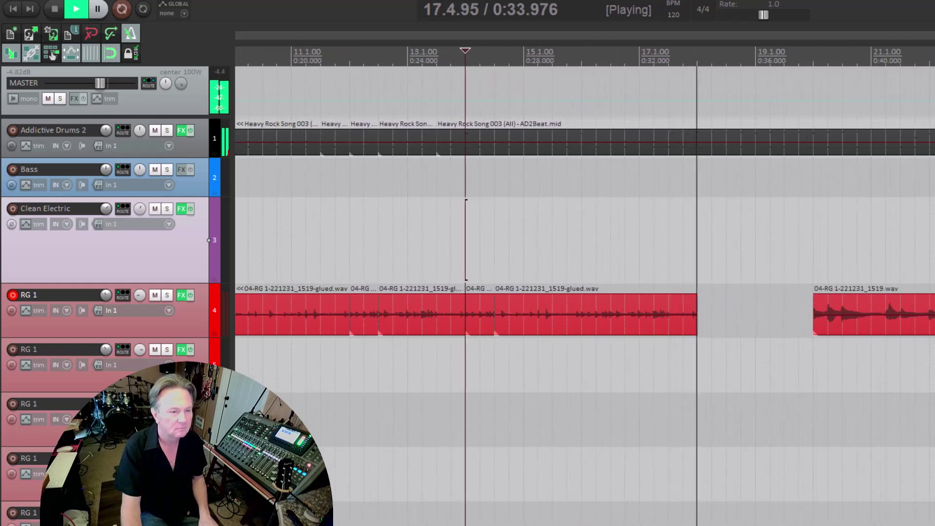
pyautogui.press('space')
pyautogui.press('space')
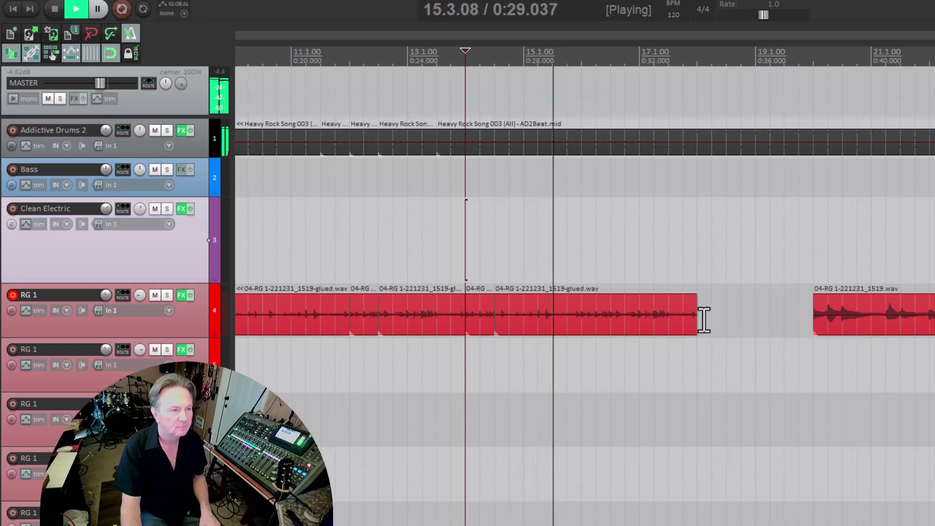
pyautogui.click(625, 147)
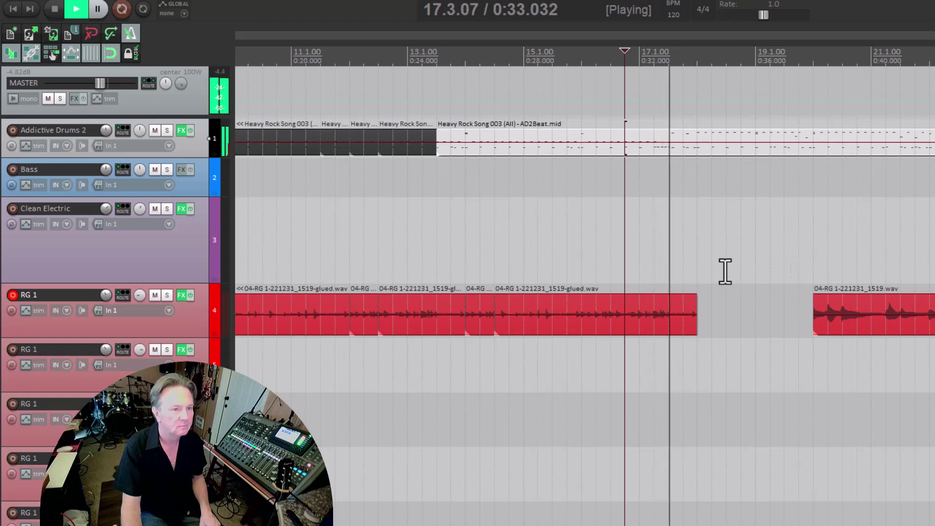
pyautogui.press('space')
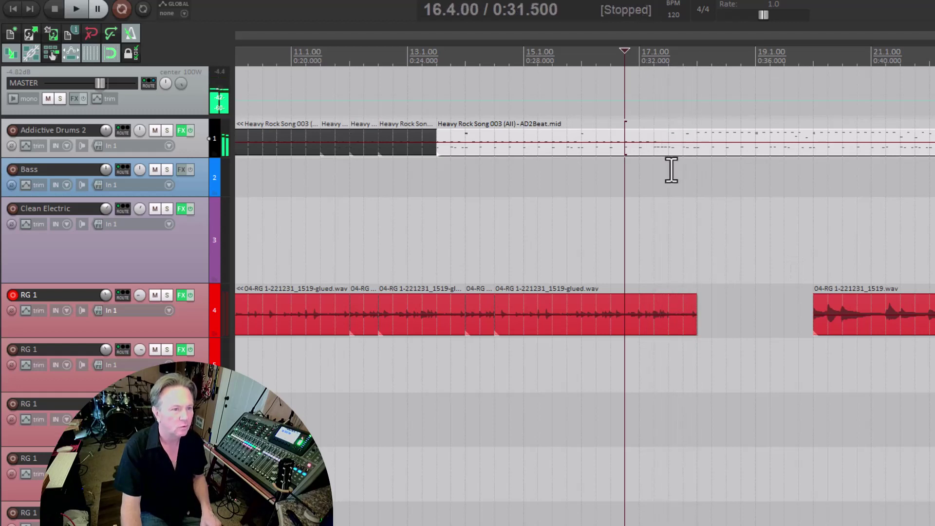
# - Move the later guitar take left toward the riff's end and audition from bars 17.2 and 18
pyautogui.click(671, 170)
pyautogui.moveTo(892, 322); pyautogui.dragTo(772, 321)
pyautogui.click(651, 261)
pyautogui.press('space')
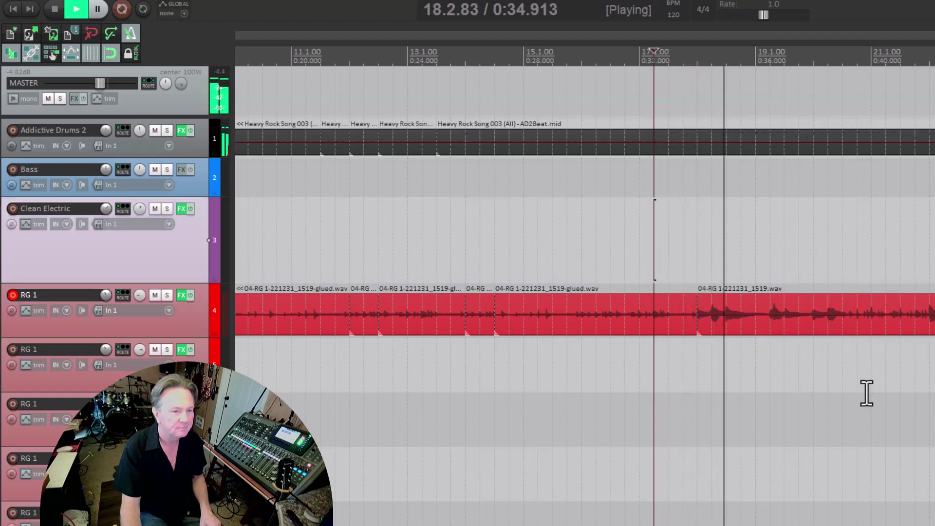
pyautogui.press('space')
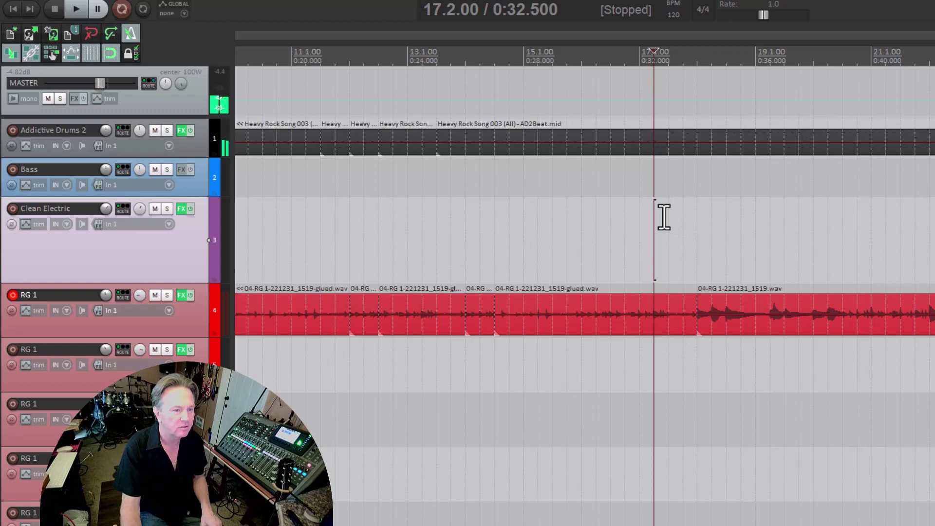
pyautogui.click(702, 348)
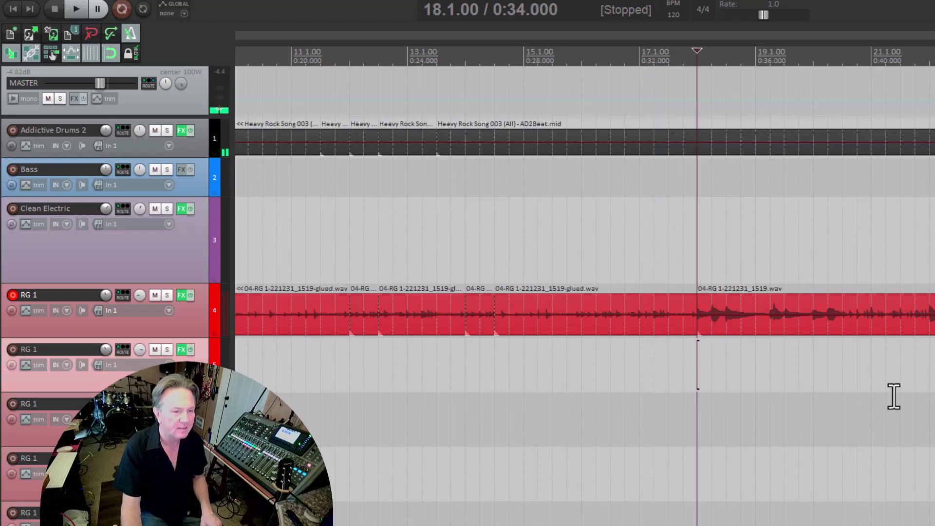
pyautogui.press('space')
pyautogui.press('space')
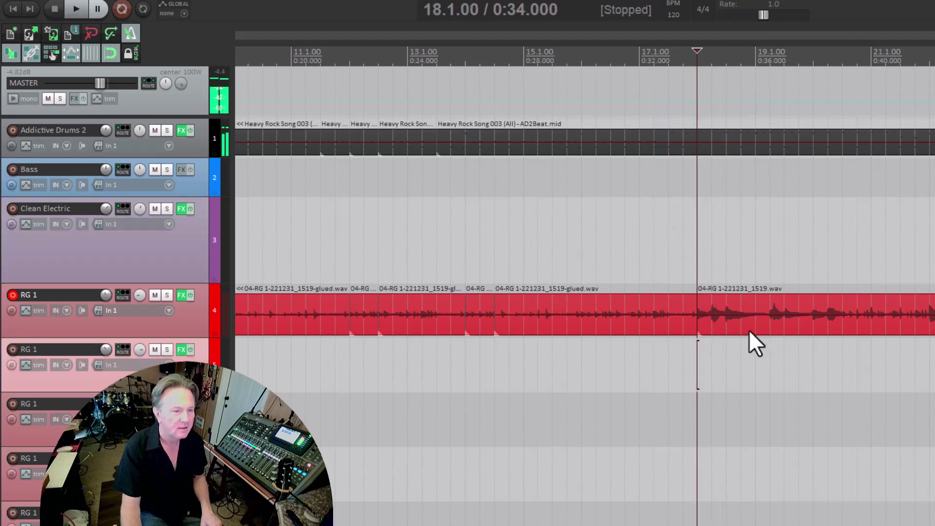
# - Split the glued riff at bar 17.3, delete the leftover piece, and slide the take left to close the gap
pyautogui.click(666, 329)
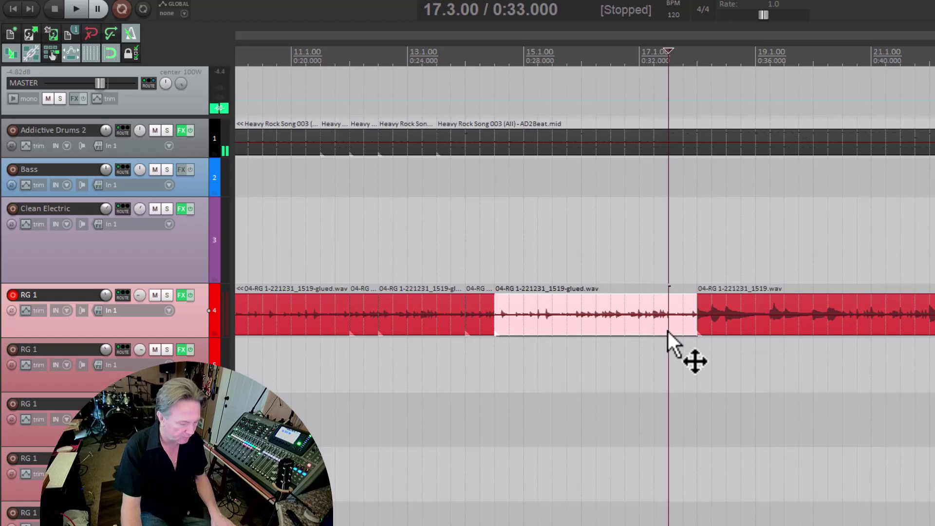
pyautogui.press('s')
pyautogui.click(681, 325)
pyautogui.press('Delete')
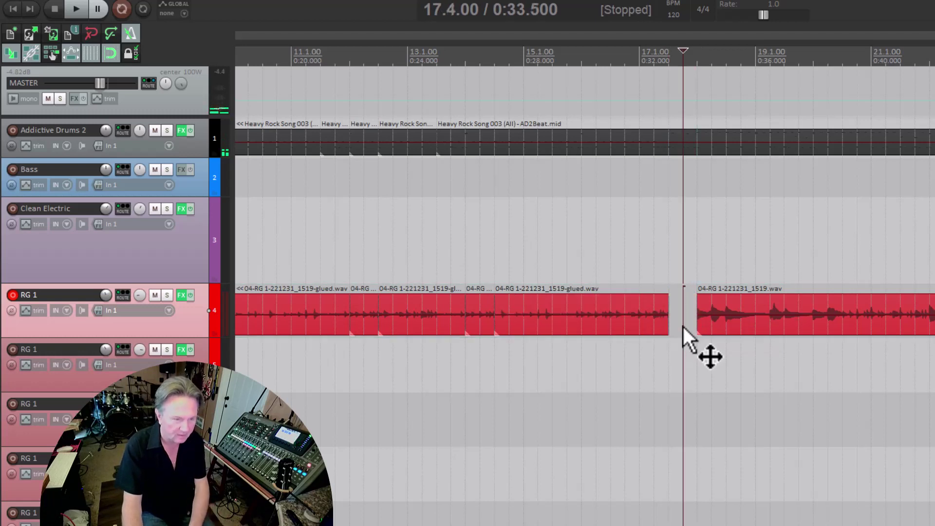
pyautogui.moveTo(732, 329); pyautogui.dragTo(697, 327)
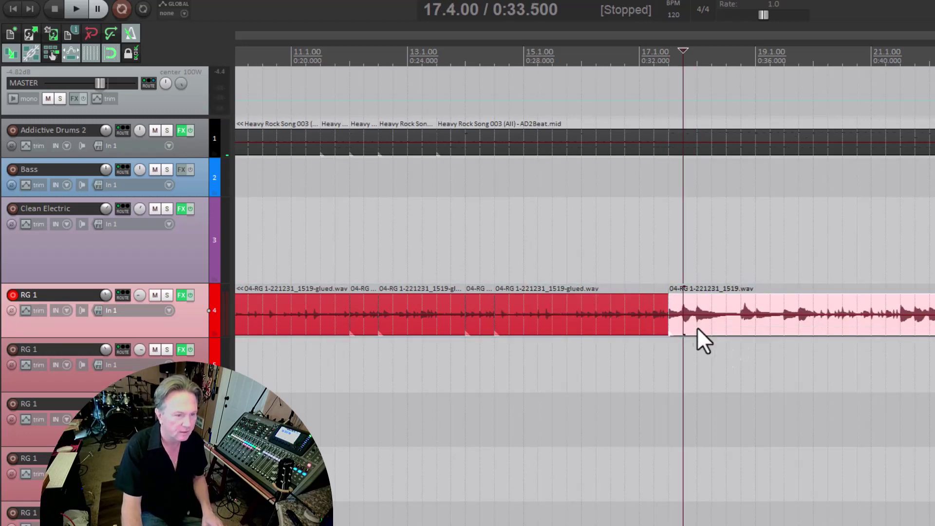
# - Play the new join from bar 16.2 to check it
pyautogui.click(668, 292)
pyautogui.click(591, 265)
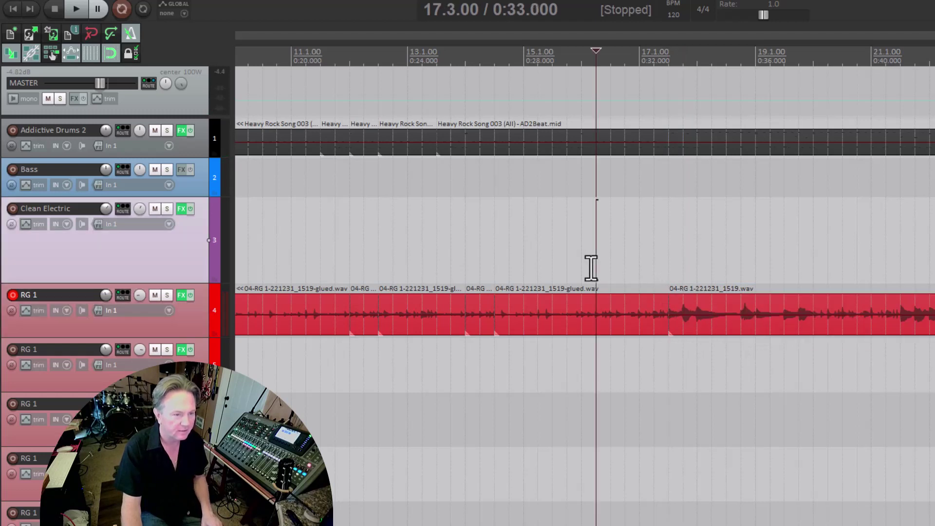
pyautogui.press('space')
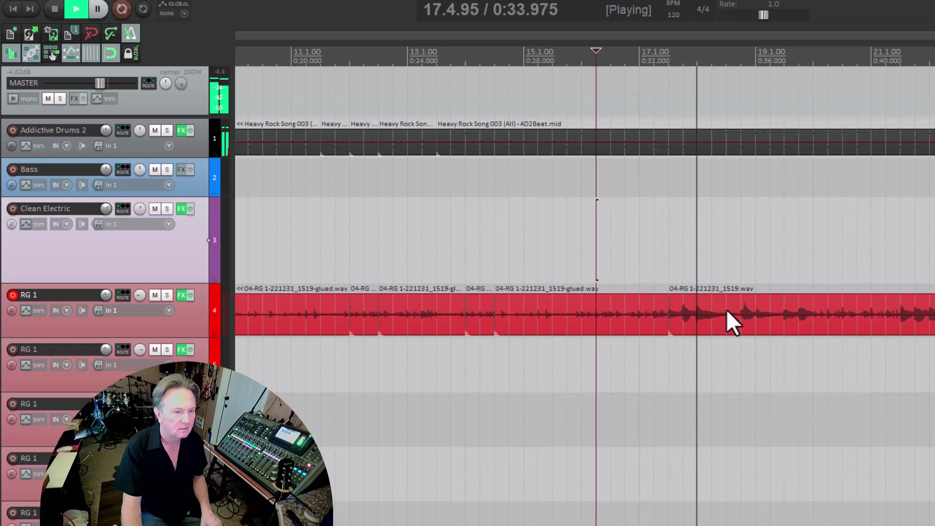
pyautogui.press('space')
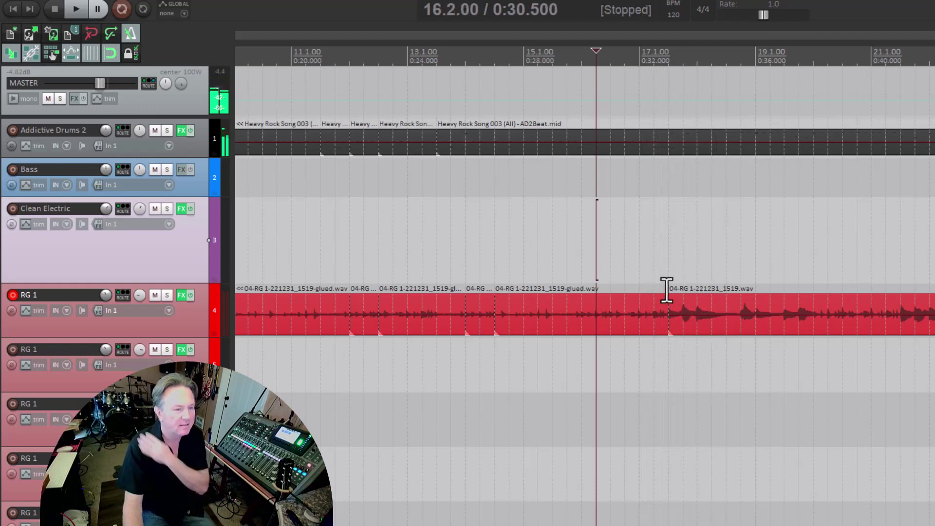
# - Zoom in on the bar 17.3 join and make the RG 1 guitar track much taller
pyautogui.click(669, 289)
pyautogui.scroll(5, 671, 289)
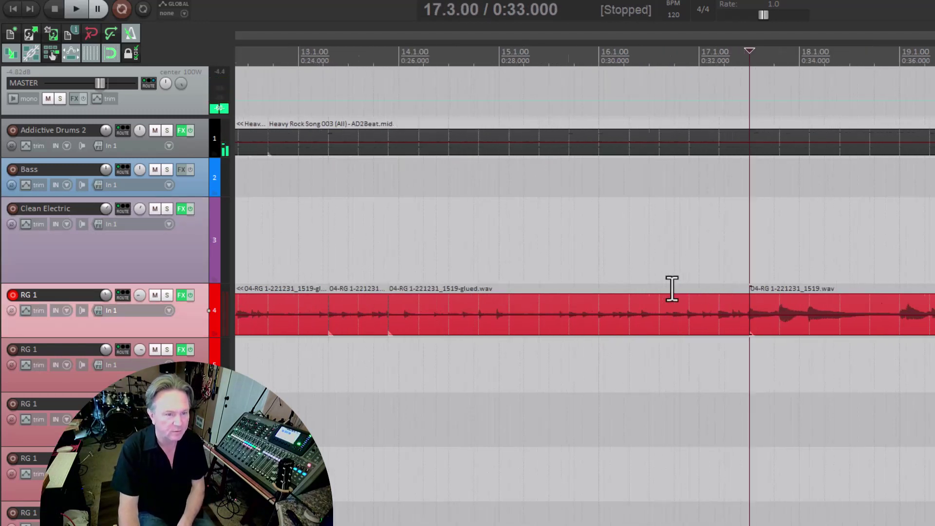
pyautogui.scroll(2, 730, 293)
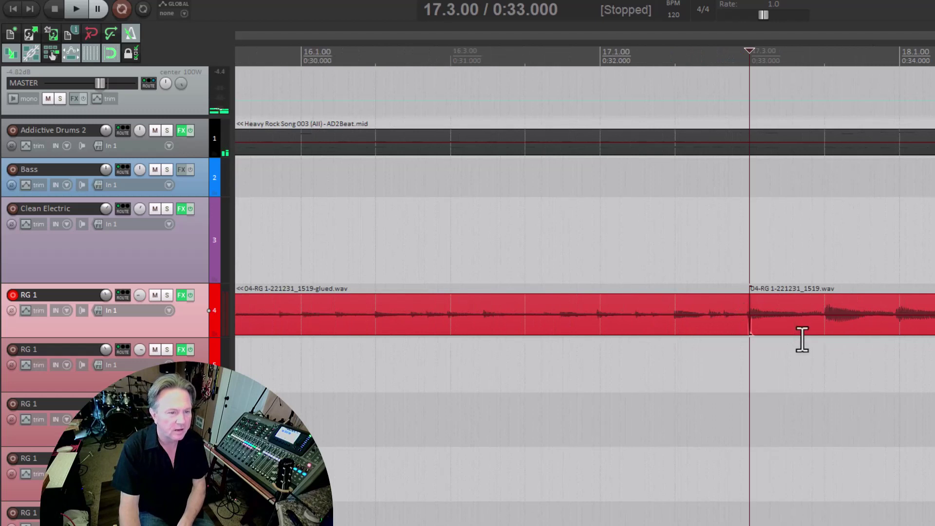
pyautogui.click(750, 355)
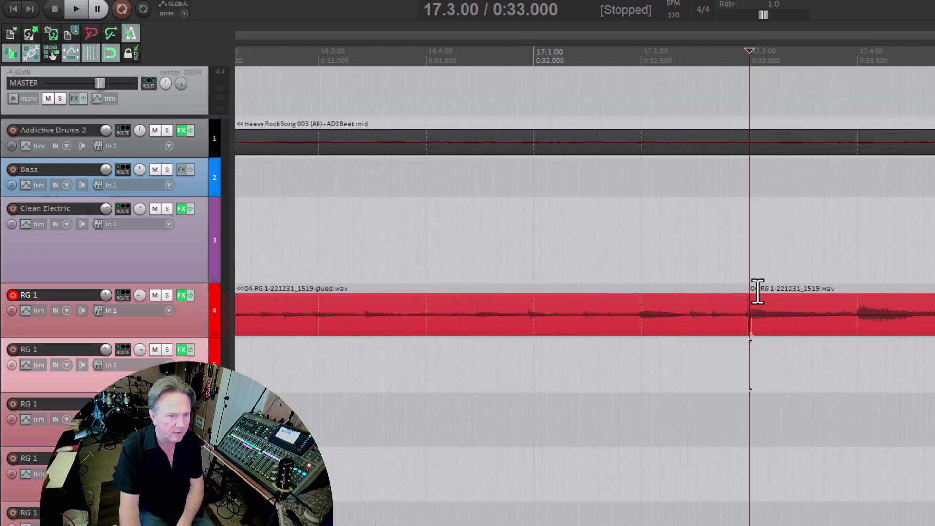
pyautogui.scroll(2, 758, 292)
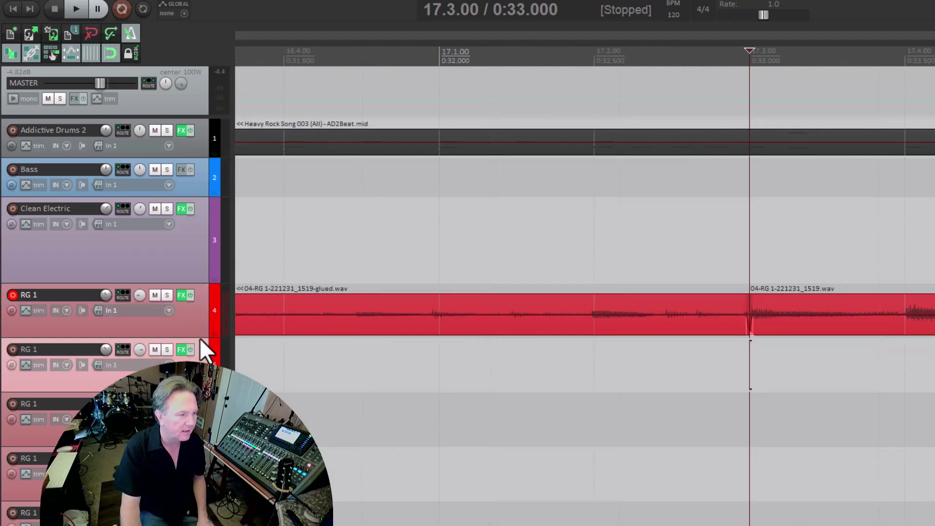
pyautogui.moveTo(198, 336); pyautogui.dragTo(198, 470)
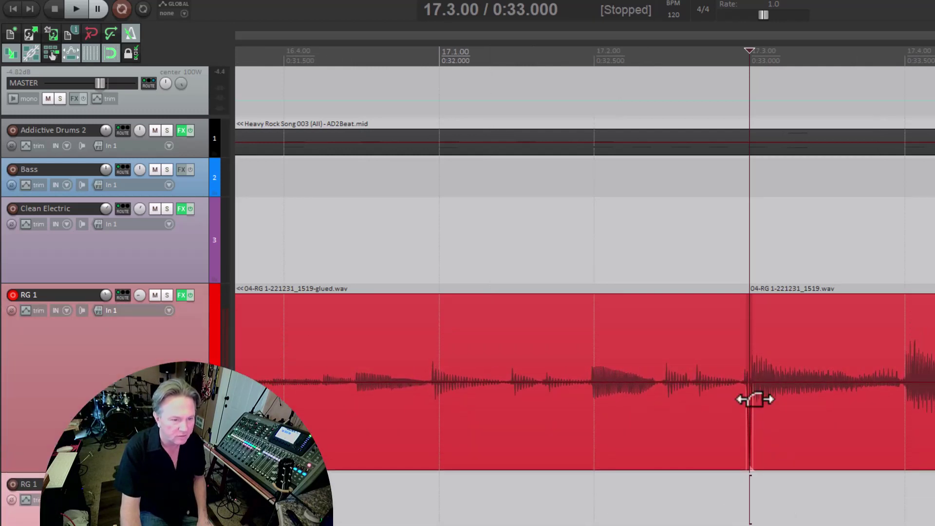
# - Pull the second guitar item's start back to 17.2.96 so it crossfades over the glued riff's end
pyautogui.moveTo(753, 399)
pyautogui.mouseDown()
pyautogui.moveTo(735, 400)
pyautogui.moveTo(754, 401)
pyautogui.mouseUp()
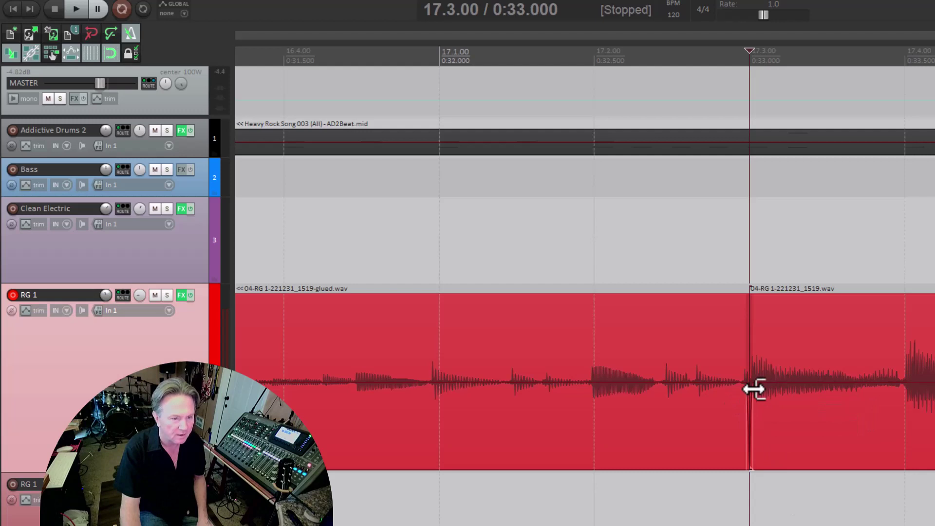
pyautogui.scroll(3, 758, 390)
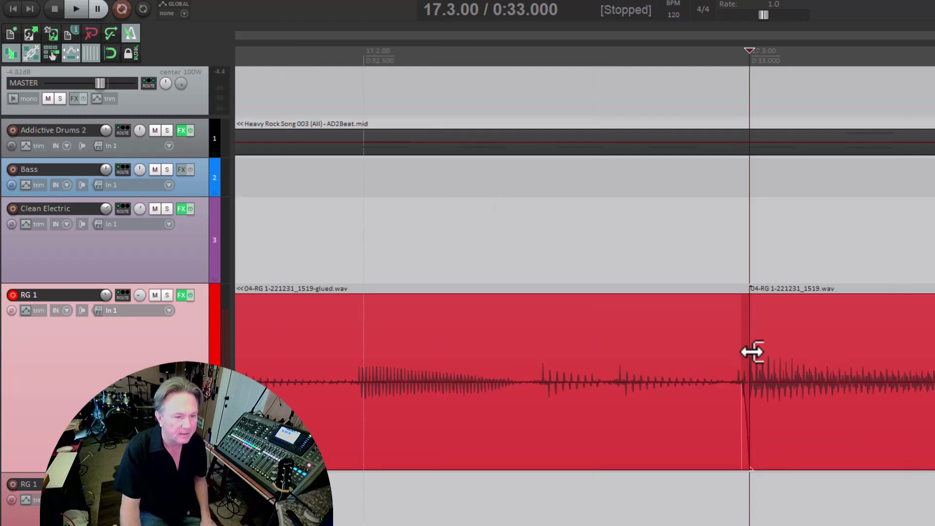
pyautogui.moveTo(752, 352); pyautogui.dragTo(734, 358)
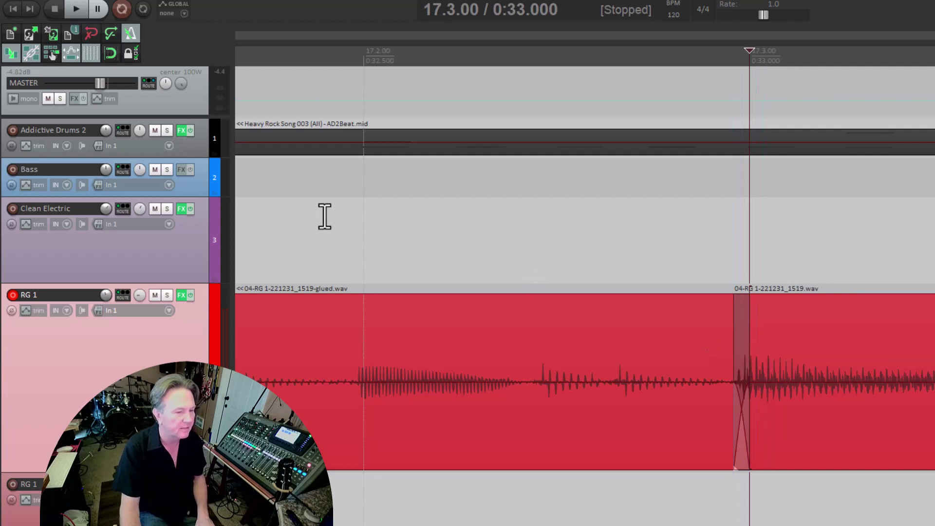
pyautogui.click(324, 216)
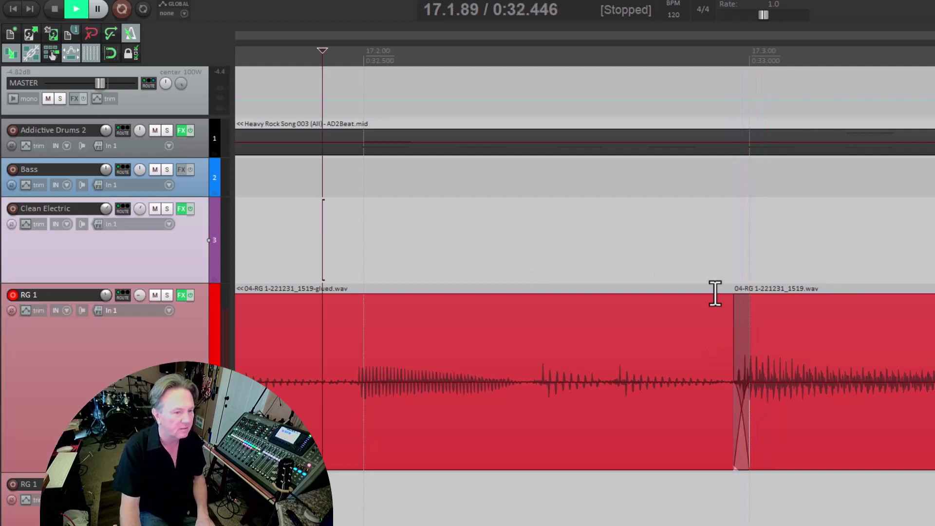
pyautogui.press('space')
pyautogui.press('space')
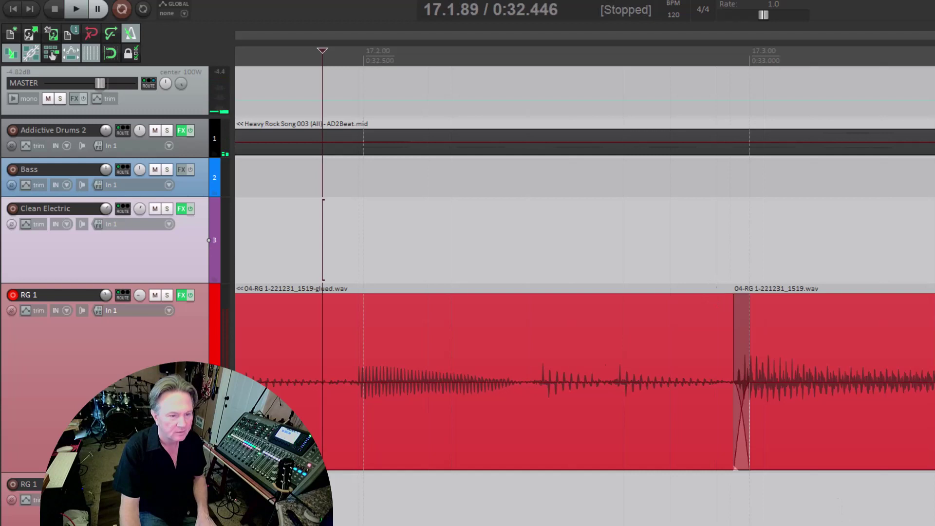
pyautogui.press('-')
pyautogui.press('-')
pyautogui.press('-')
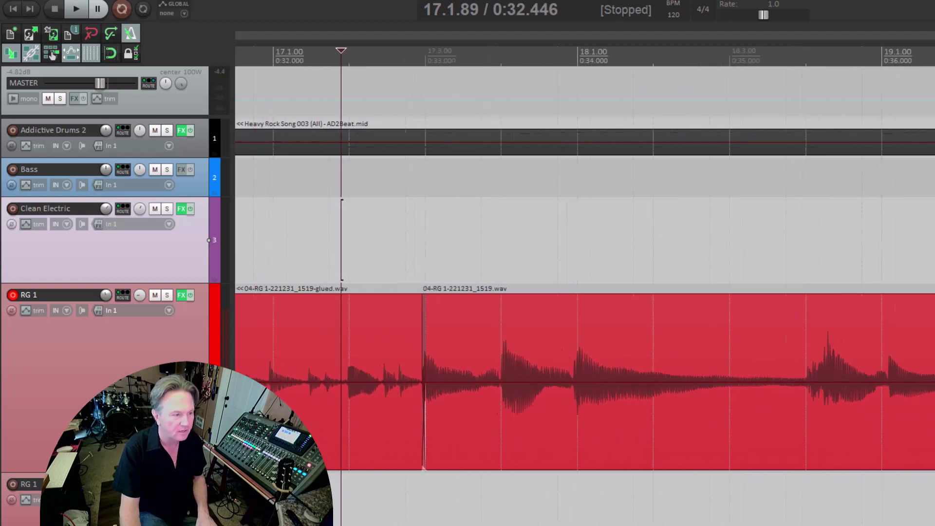
pyautogui.click(436, 514)
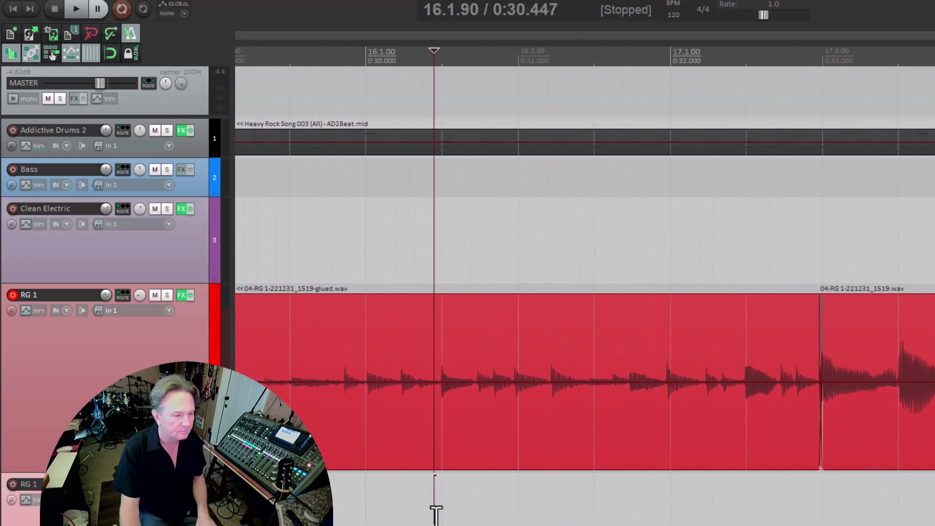
pyautogui.press('space')
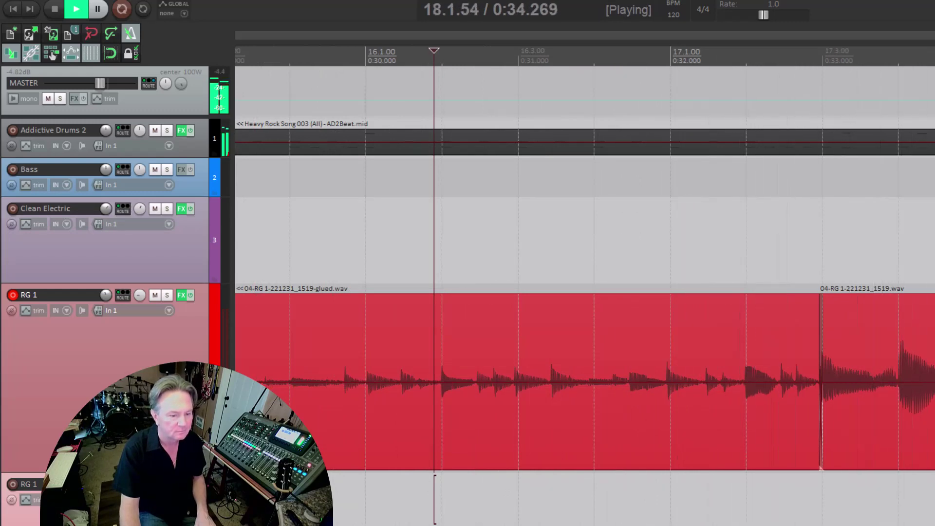
pyautogui.press('-')
pyautogui.press('-')
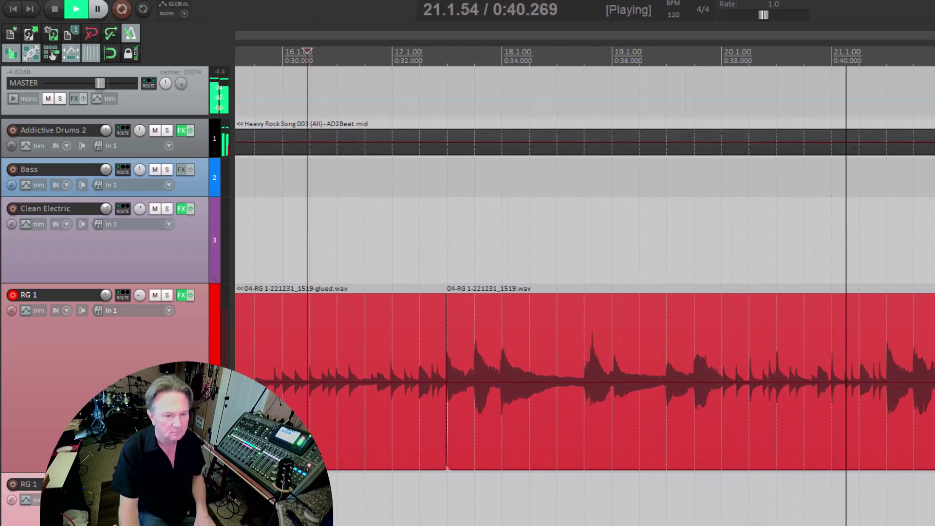
pyautogui.press('-')
pyautogui.press('-')
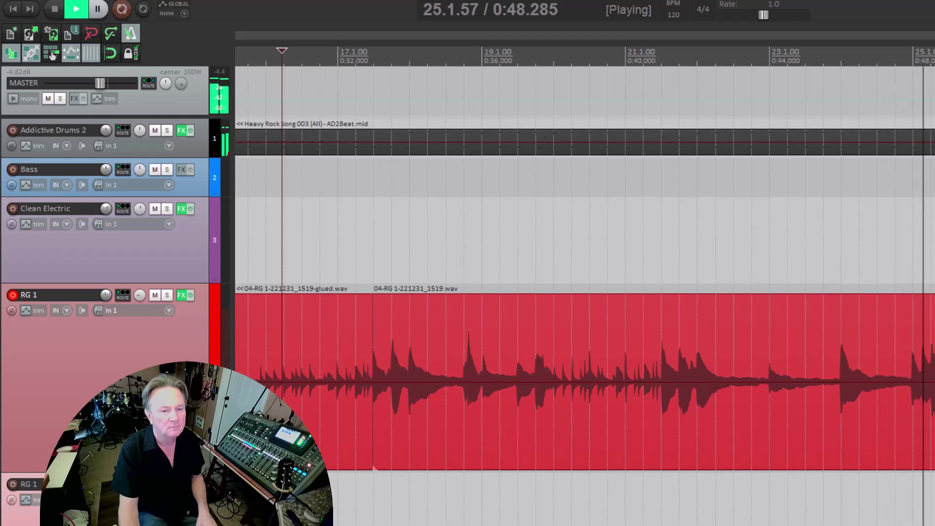
pyautogui.press('space')
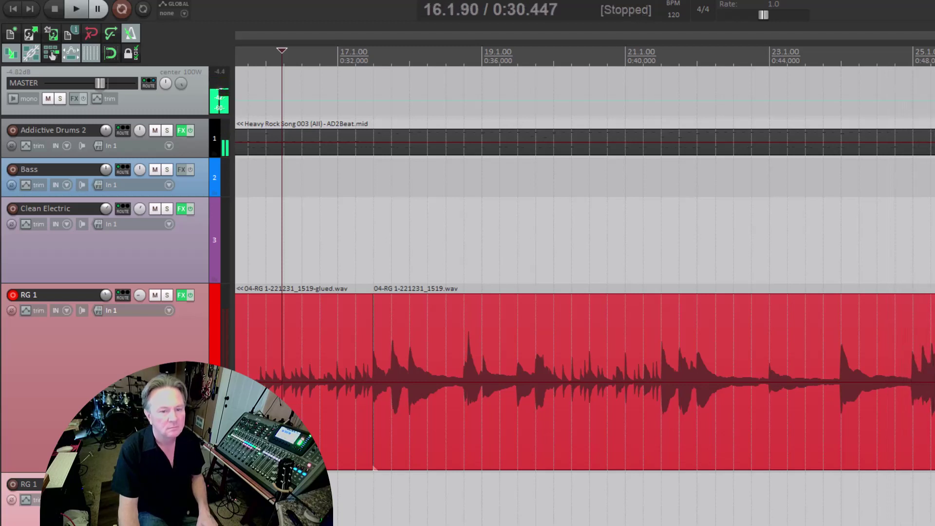
pyautogui.click(375, 467)
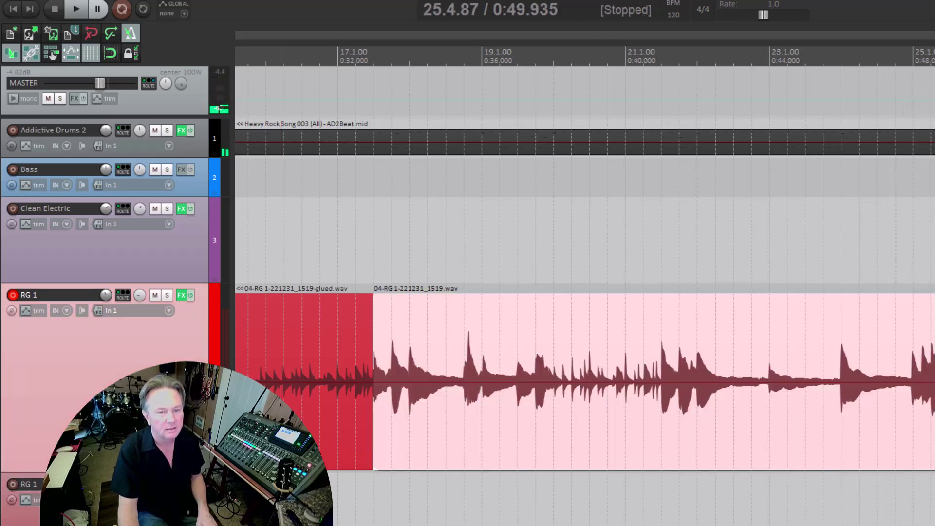
pyautogui.press('space')
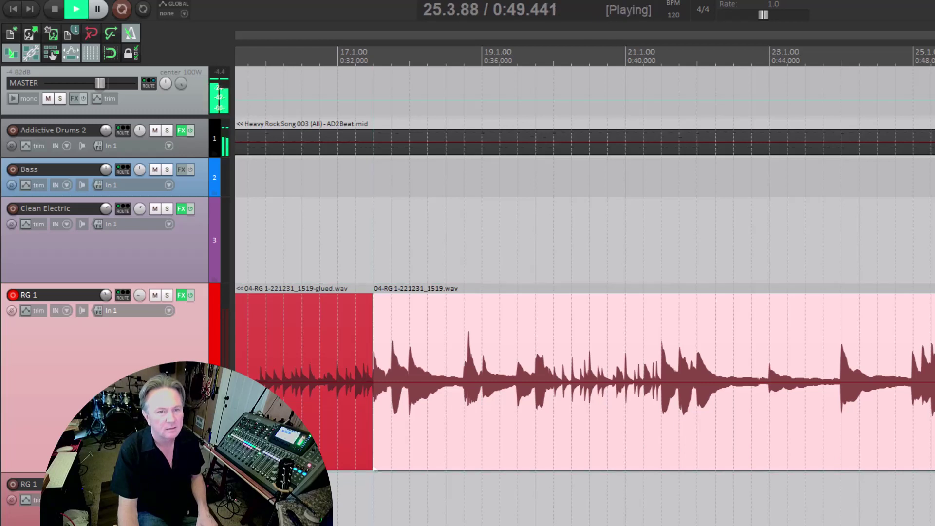
pyautogui.press('space')
pyautogui.press('space')
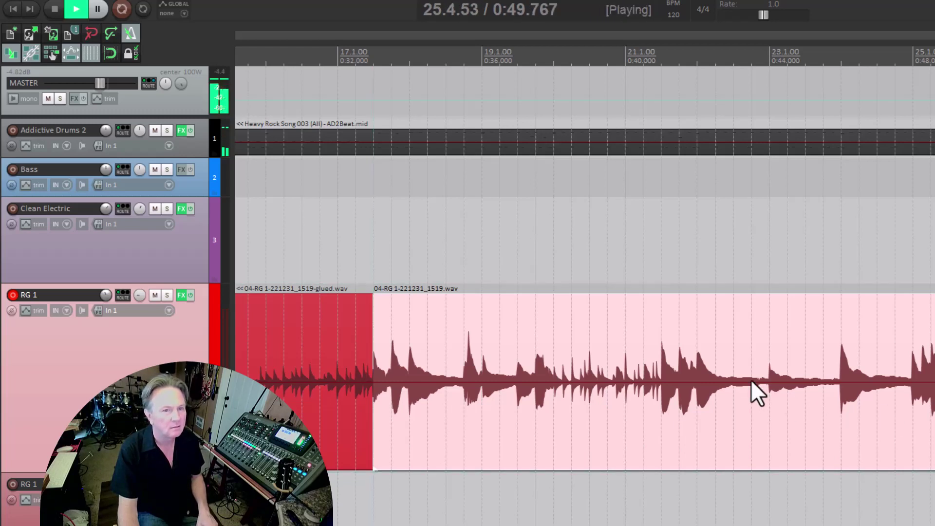
pyautogui.press('space')
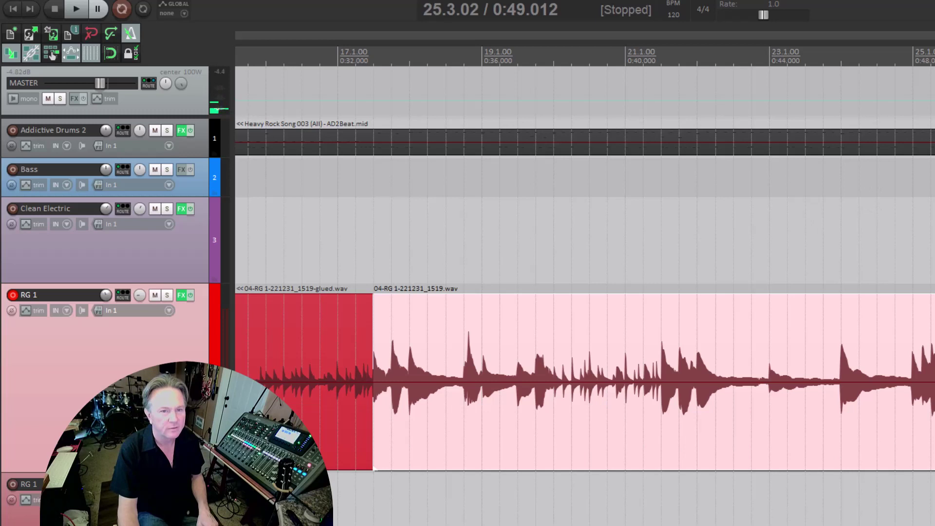
pyautogui.click(208, 139)
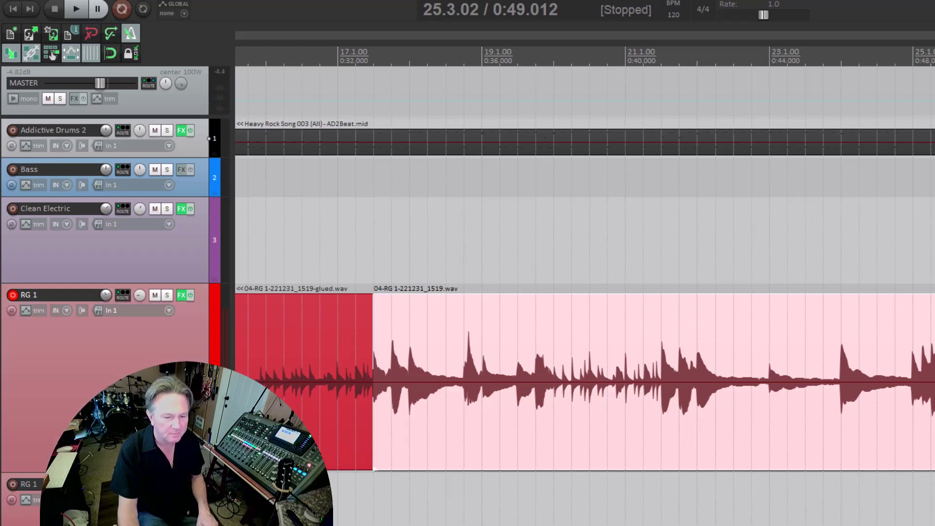
pyautogui.click(913, 184)
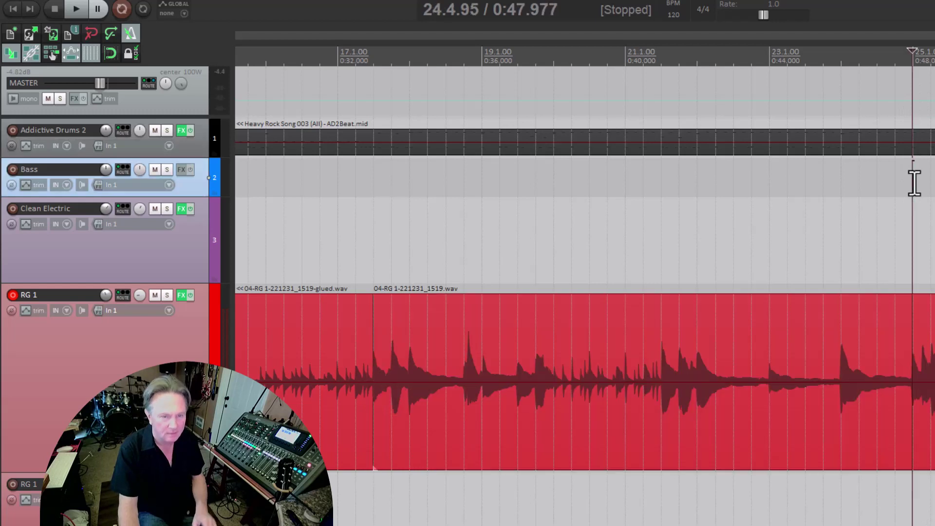
pyautogui.scroll(6, 914, 183)
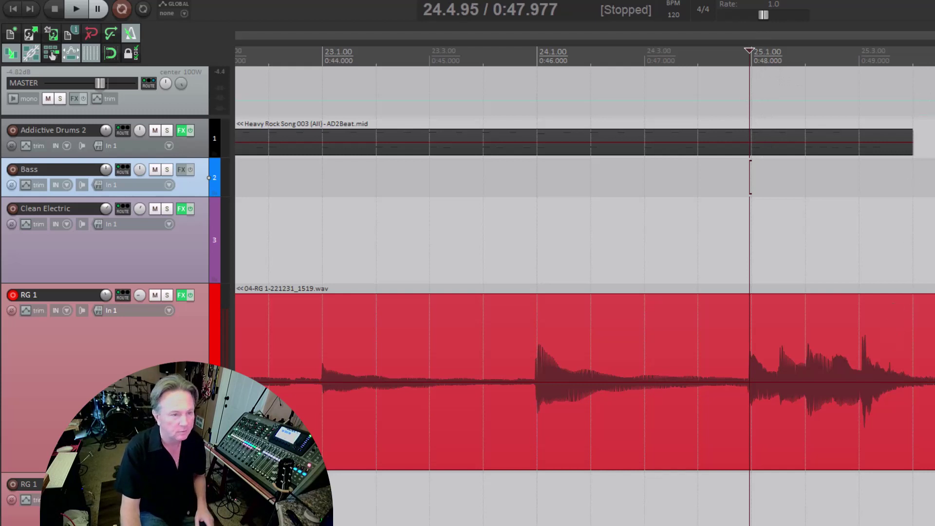
pyautogui.click(393, 55)
pyautogui.press('space')
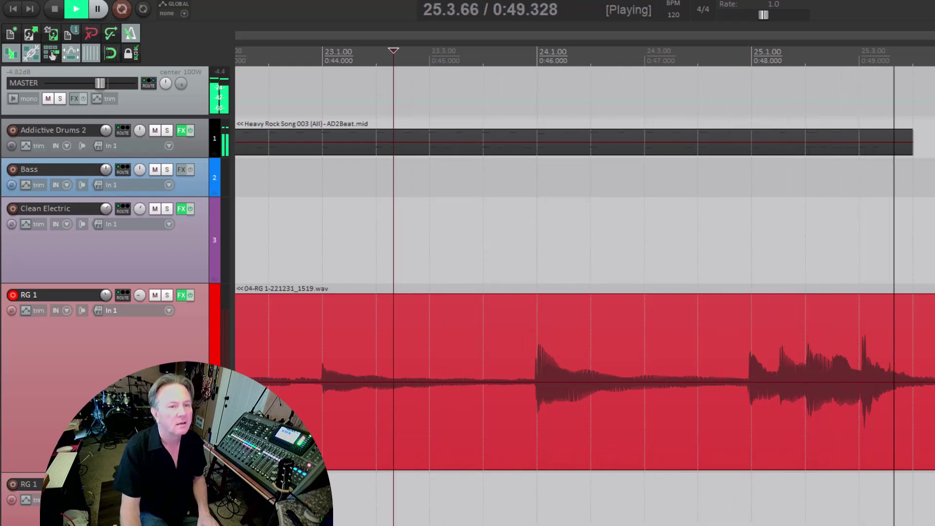
pyautogui.press('space')
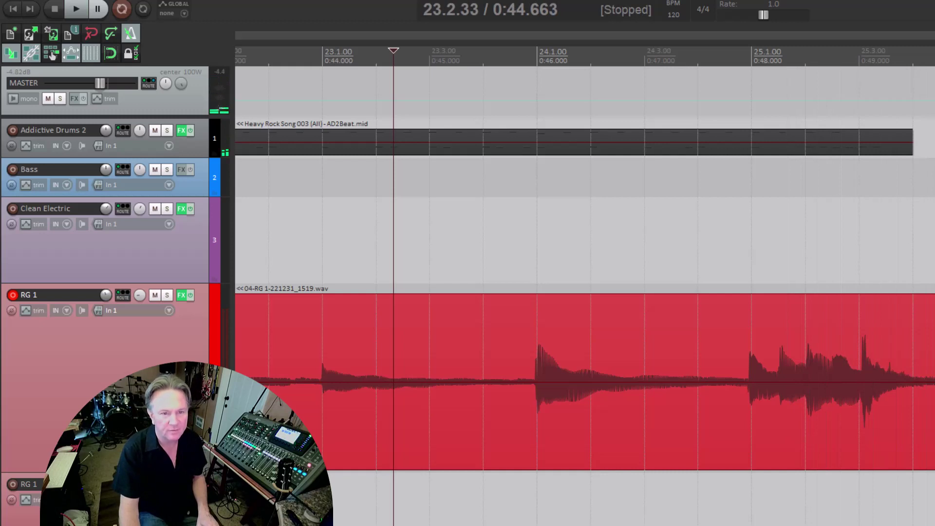
pyautogui.click(394, 287)
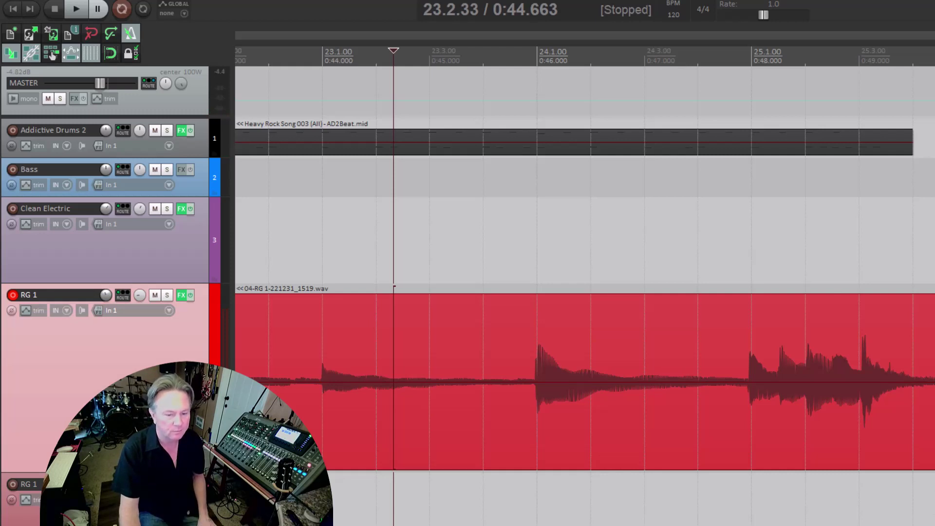
pyautogui.scroll(-10, 584, 292)
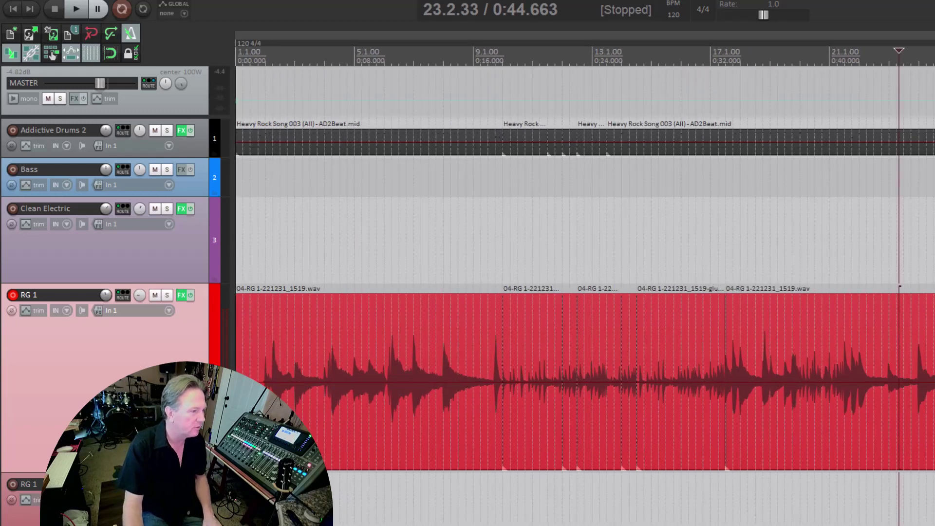
# - Play from the project start, then split the drums and guitar at bar 2 (2.1.00)
pyautogui.click(13, 8)
pyautogui.press('space')
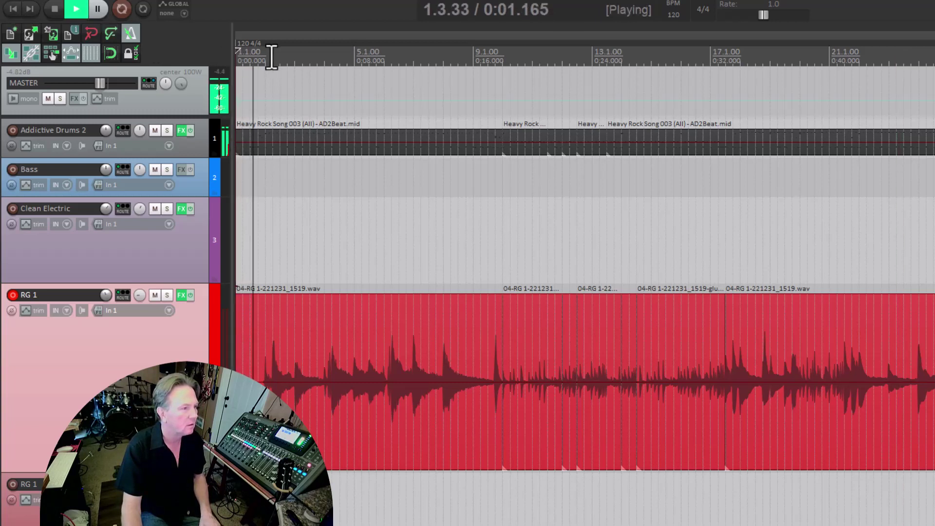
pyautogui.press('space')
pyautogui.click(266, 169)
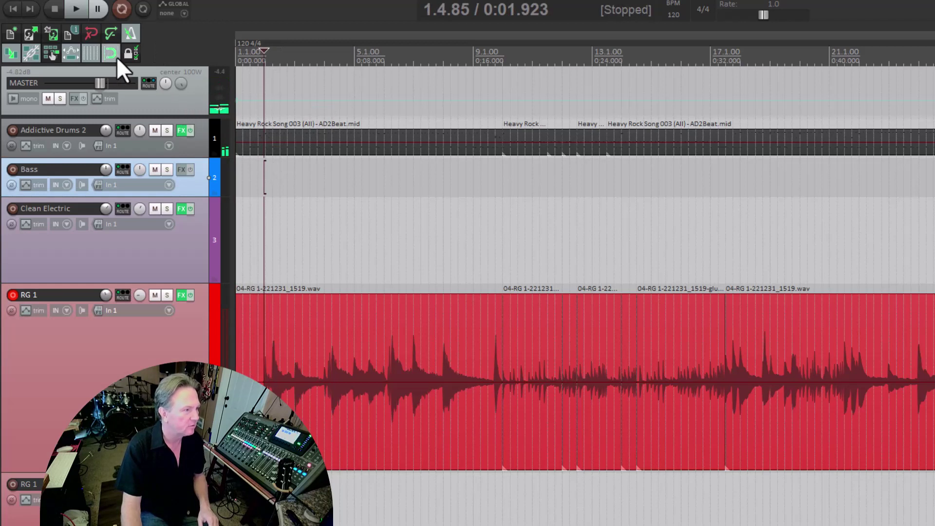
pyautogui.click(269, 189)
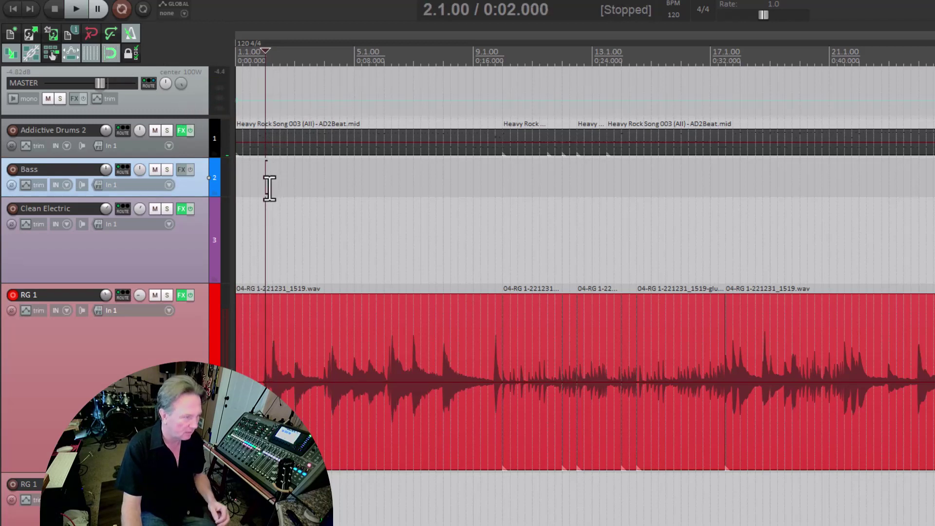
pyautogui.press('s')
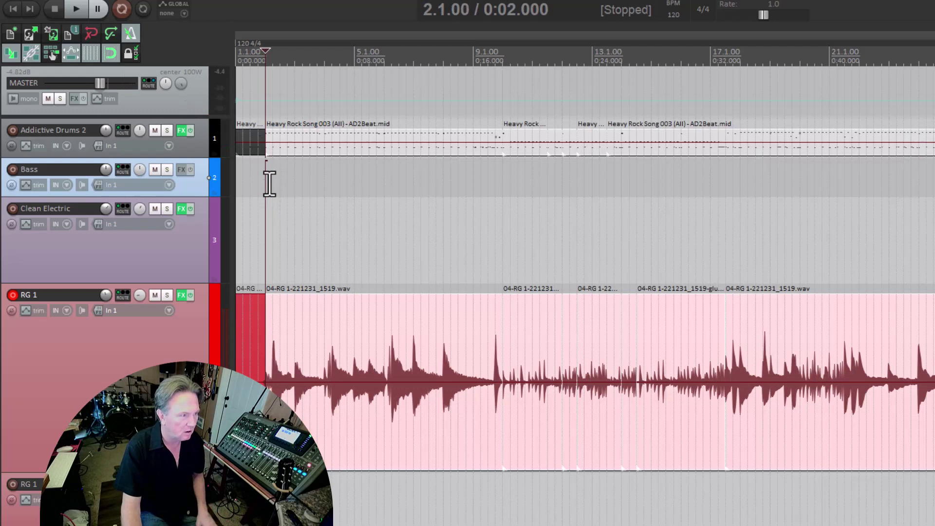
# - Glue everything after bar 2 into single drum and guitar items and select them
pyautogui.moveTo(308, 104); pyautogui.dragTo(932, 444)
pyautogui.hotkey('ctrl', 'g')
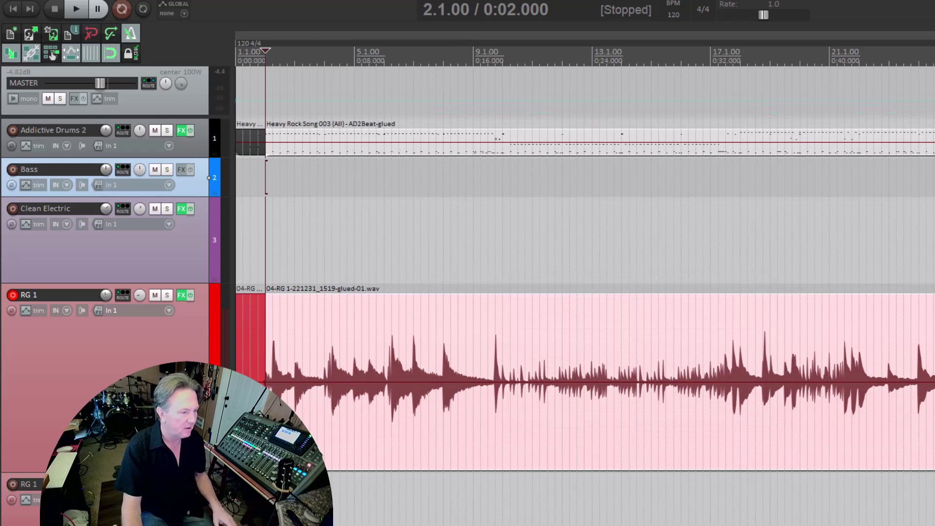
pyautogui.moveTo(318, 380); pyautogui.dragTo(932, 419)
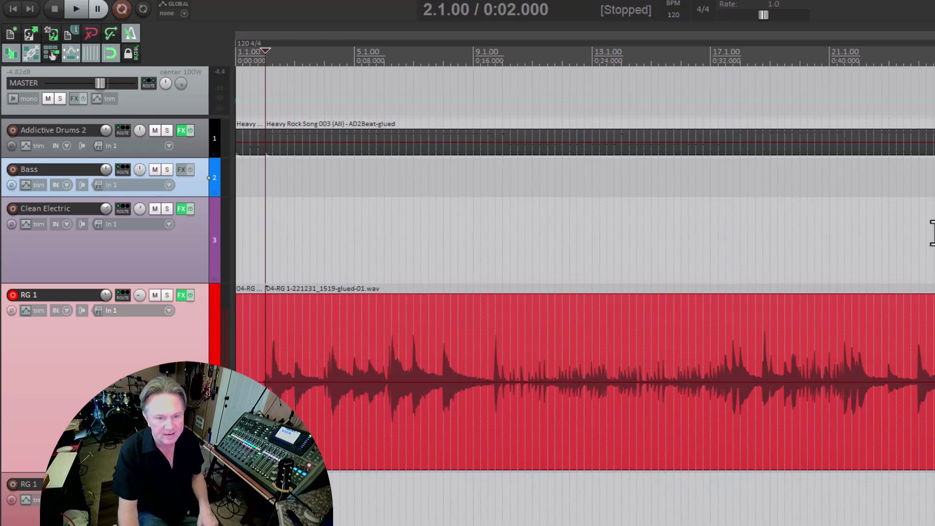
# - Copy the glued drum and guitar items to start at bar 25 and play across the join from bar 22
pyautogui.moveTo(931, 233); pyautogui.dragTo(870, 303)
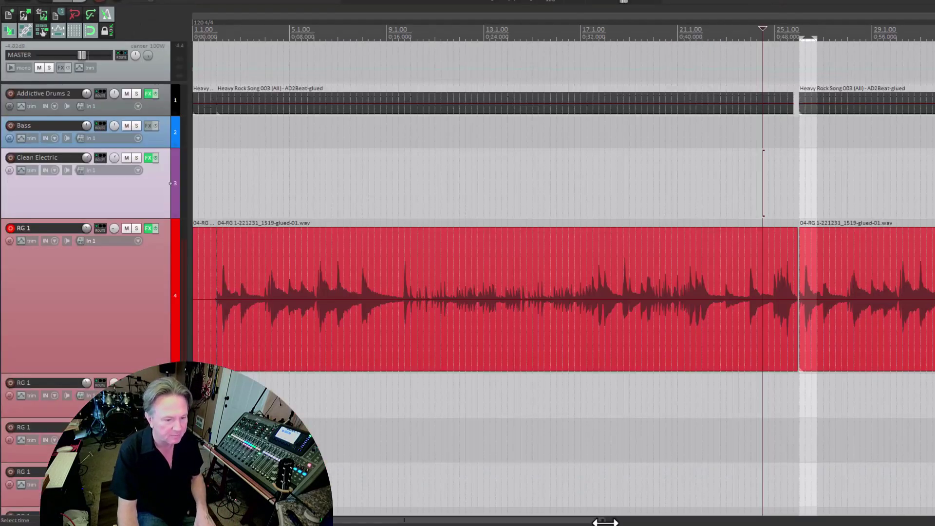
pyautogui.moveTo(604, 522); pyautogui.dragTo(614, 522)
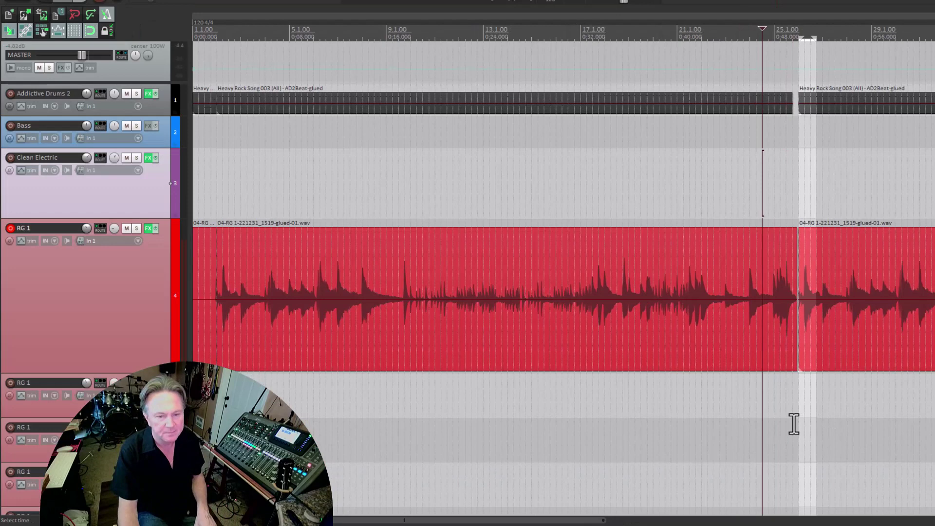
pyautogui.scroll(5, 841, 471)
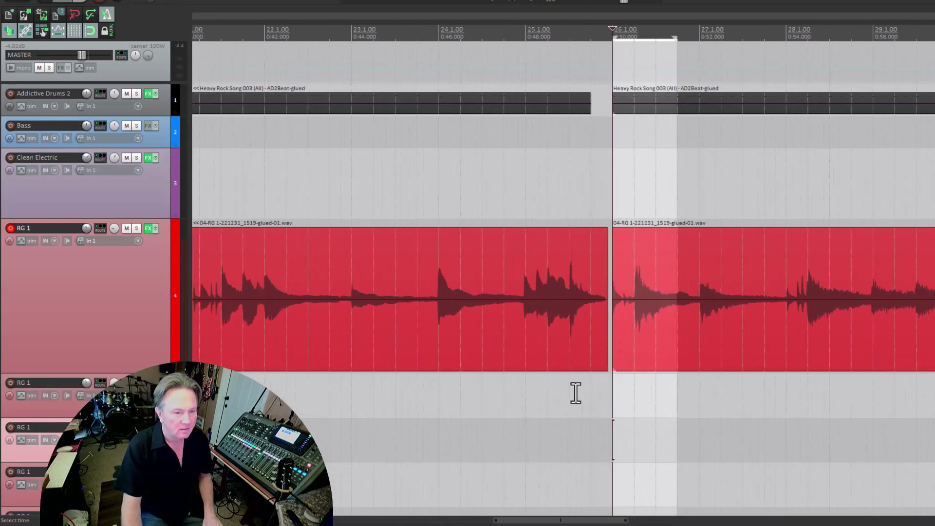
pyautogui.click(286, 397)
pyautogui.press('space')
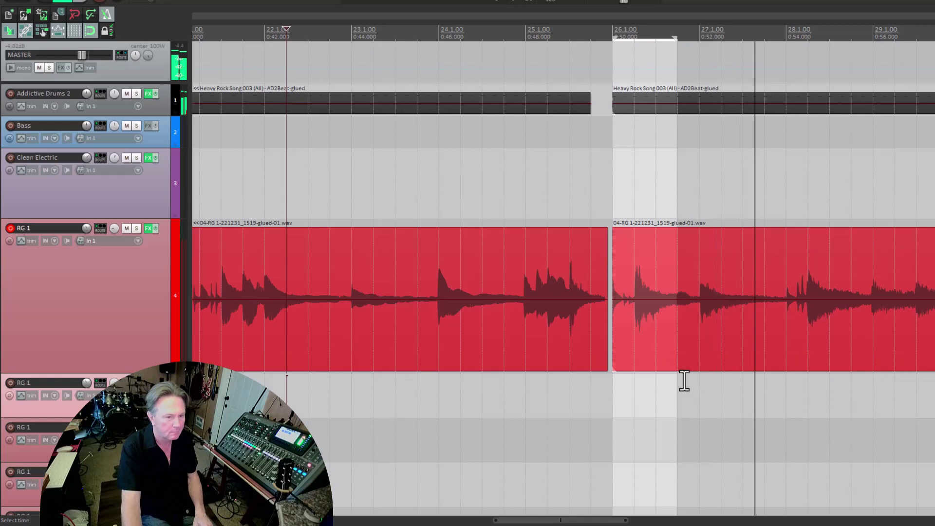
pyautogui.press('space')
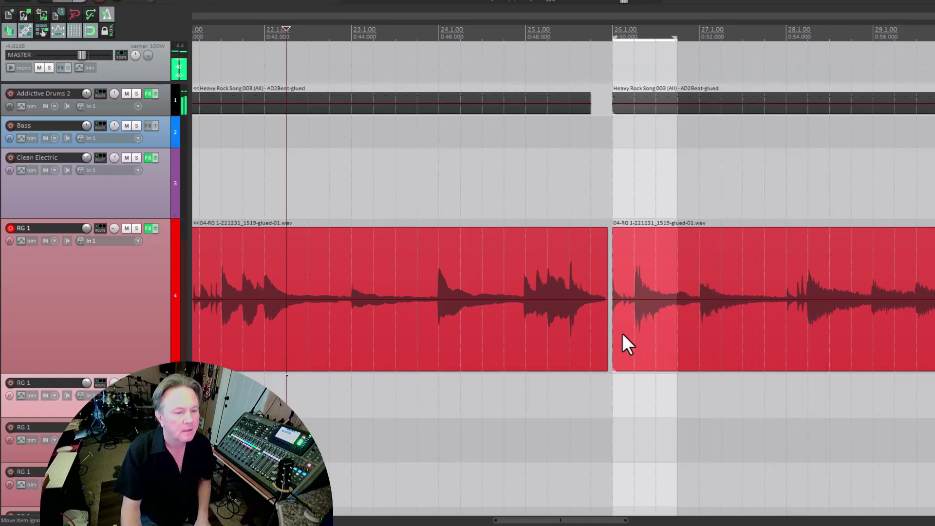
# - Trim the second guitar copy to start later and play back across the join
pyautogui.moveTo(615, 333); pyautogui.dragTo(612, 292)
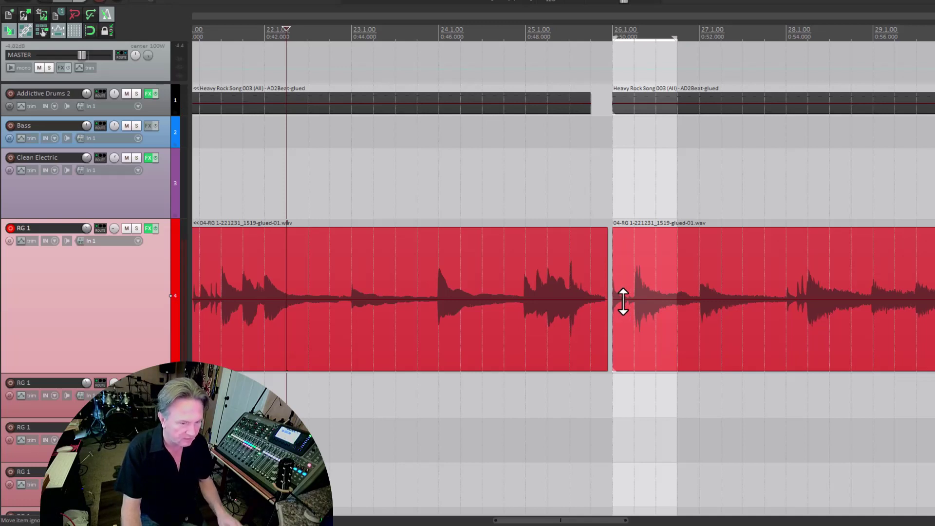
pyautogui.moveTo(614, 320); pyautogui.dragTo(634, 332)
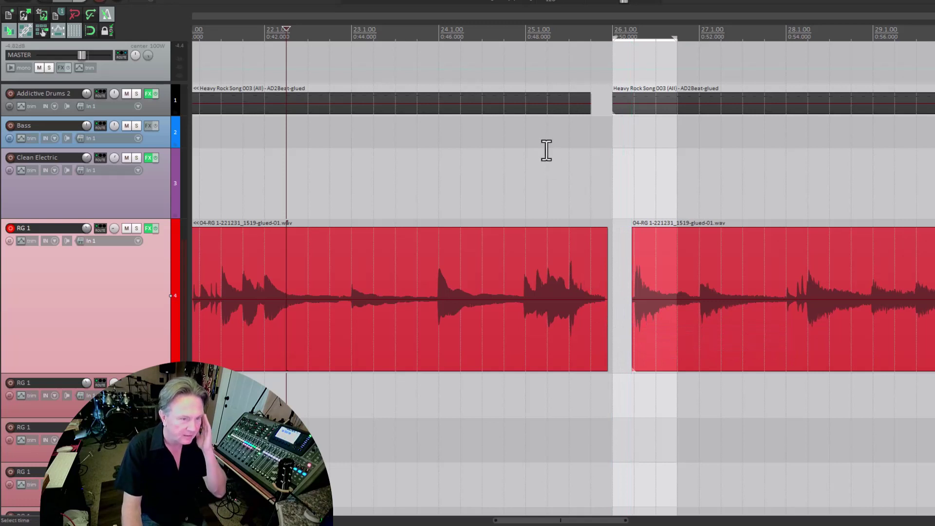
pyautogui.click(372, 67)
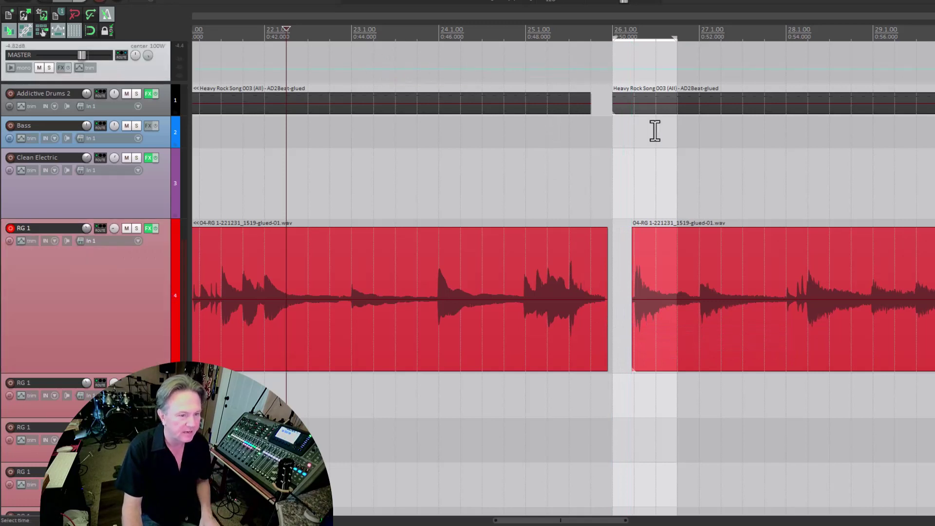
pyautogui.press('space')
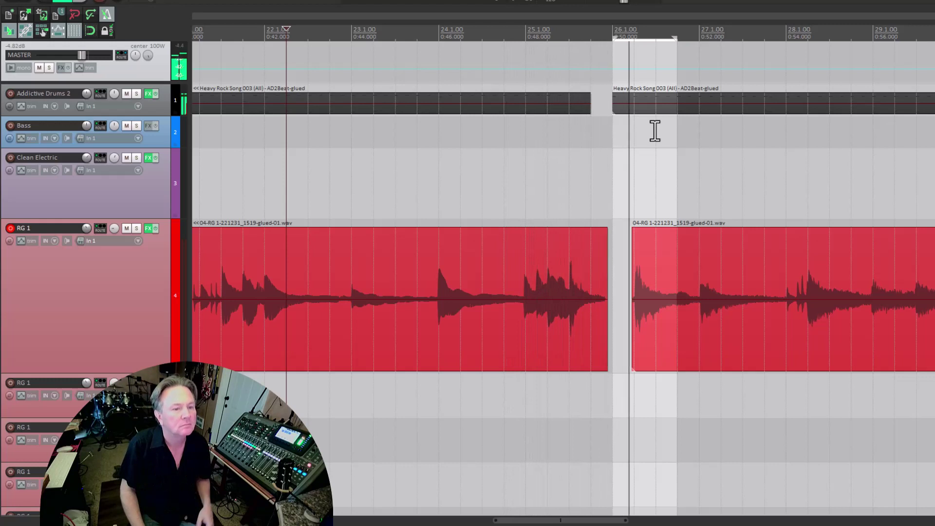
pyautogui.press('space')
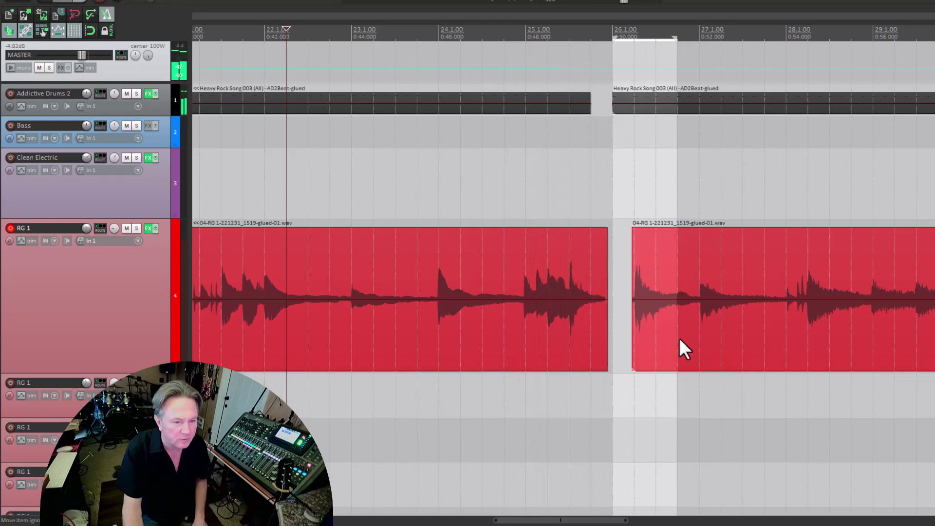
# - Extend the second guitar copy back to start flush at 26.1.00 and recheck the join
pyautogui.moveTo(635, 340); pyautogui.dragTo(612, 346)
pyautogui.press('space')
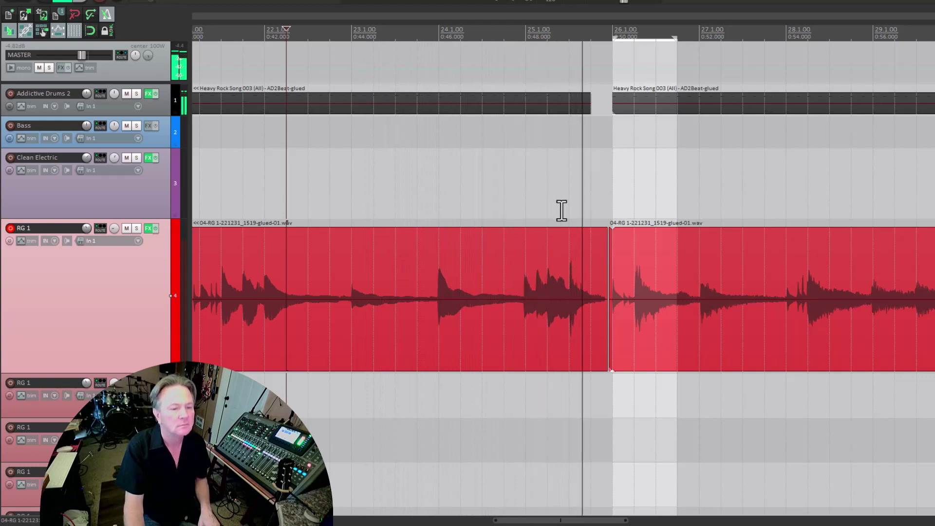
pyautogui.press('space')
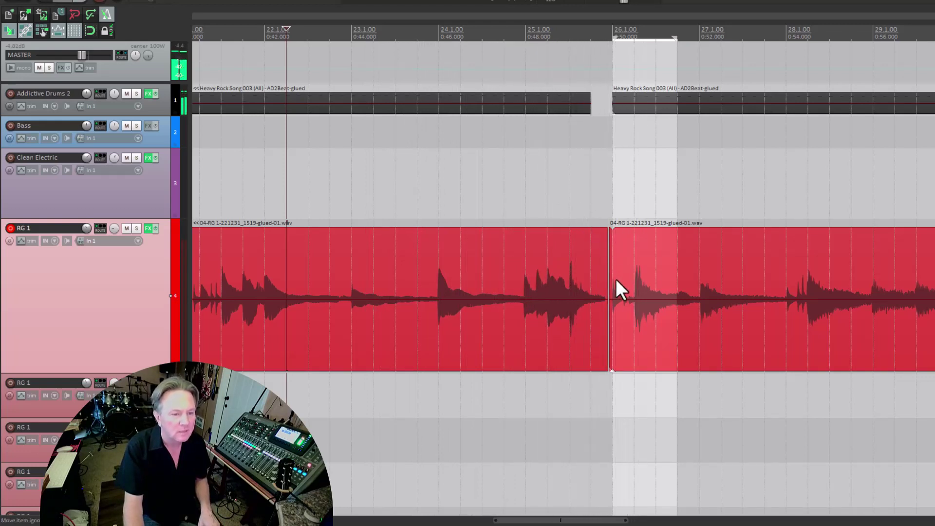
pyautogui.scroll(-3, 618, 258)
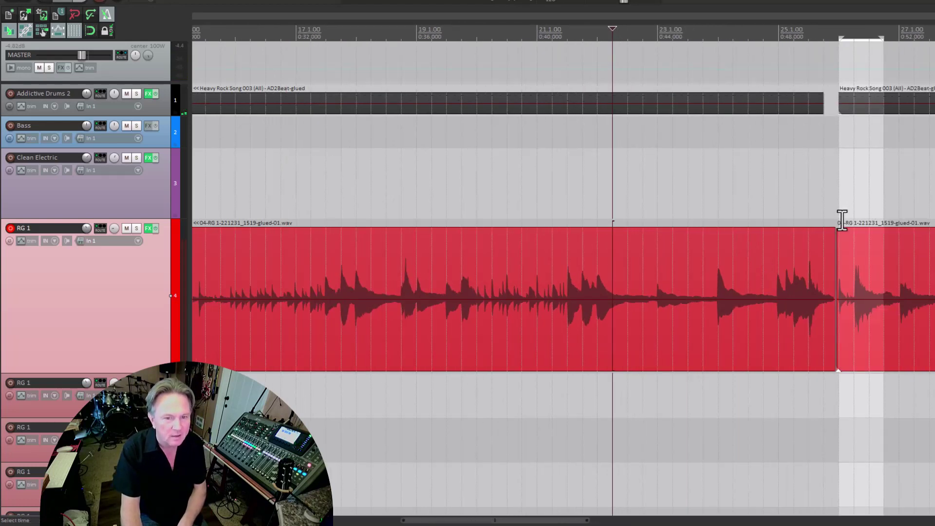
# - Zoom in on the guitar join and snap the second copy's start to bar 26 (26.1.00)
pyautogui.click(842, 219)
pyautogui.scroll(3, 842, 219)
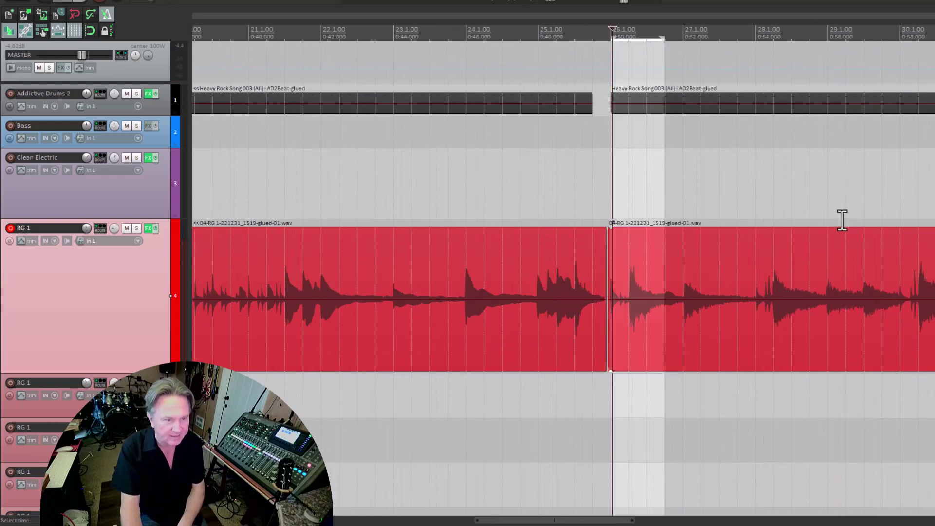
pyautogui.scroll(6, 841, 220)
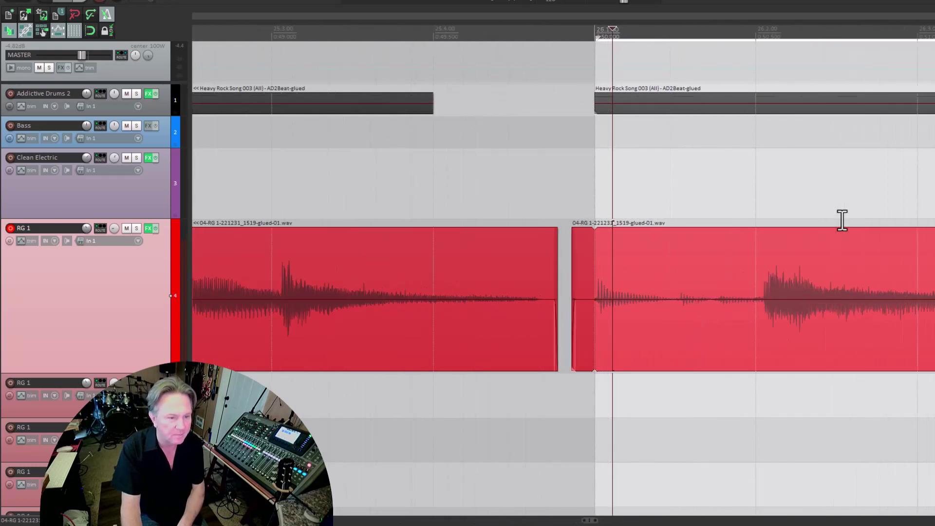
pyautogui.scroll(2, 842, 220)
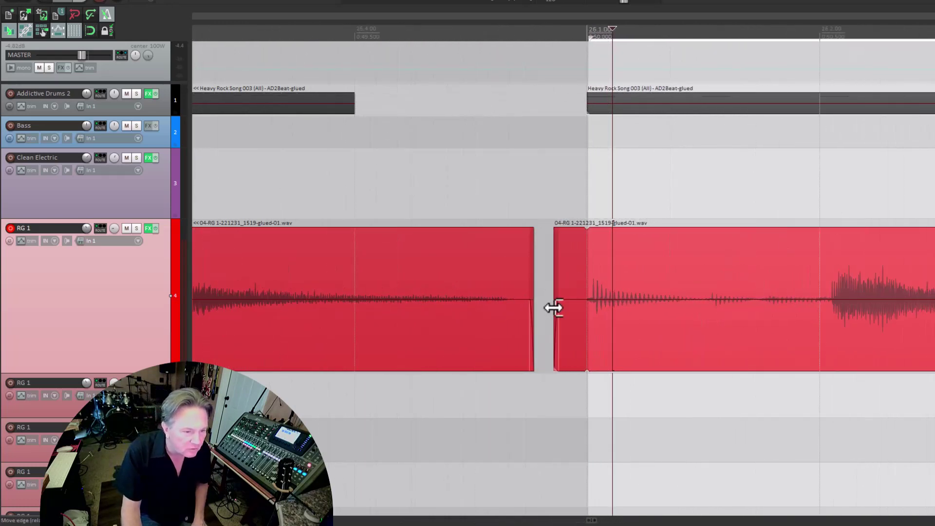
pyautogui.moveTo(554, 307)
pyautogui.mouseDown()
pyautogui.moveTo(588, 314)
pyautogui.moveTo(567, 314)
pyautogui.mouseUp()
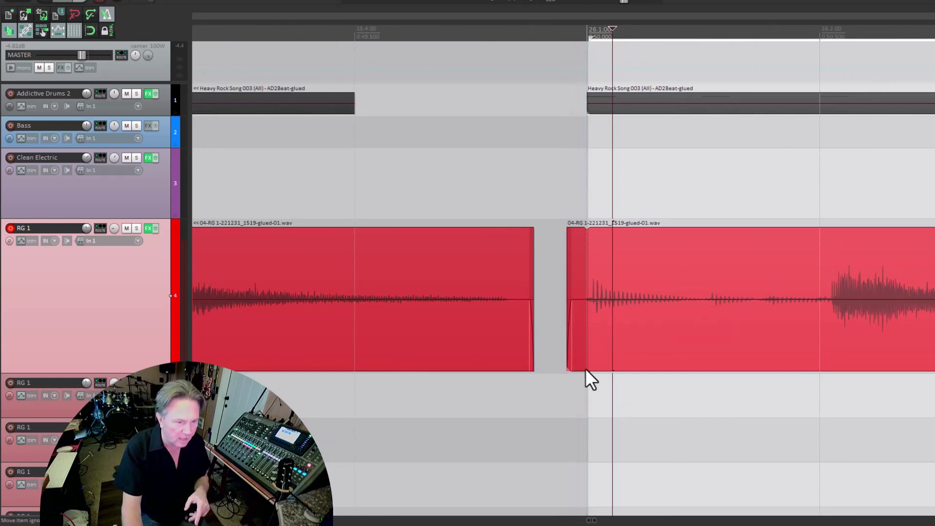
# - Undo the stray trims back to the bar-26 start and play from just before the join
pyautogui.moveTo(568, 350)
pyautogui.mouseDown()
pyautogui.moveTo(526, 351)
pyautogui.moveTo(595, 359)
pyautogui.moveTo(582, 360)
pyautogui.mouseUp()
pyautogui.hotkey('ctrl', 'z')
pyautogui.hotkey('ctrl', 'z')
pyautogui.hotkey('ctrl', 'z')
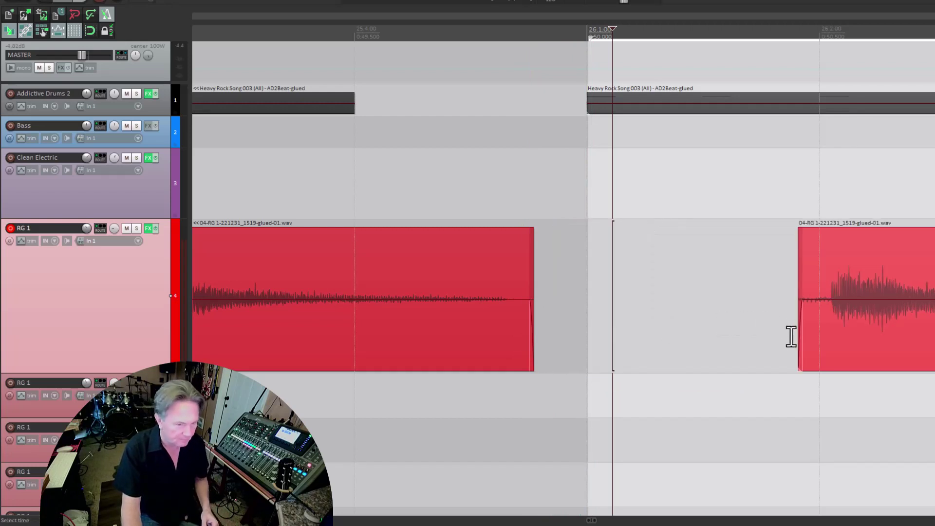
pyautogui.moveTo(797, 338); pyautogui.dragTo(724, 365)
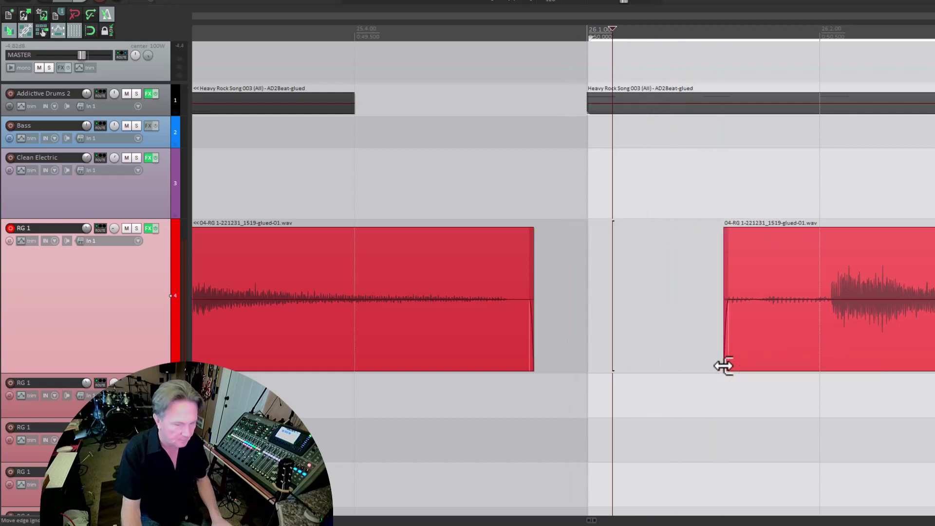
pyautogui.hotkey('ctrl', 'z')
pyautogui.hotkey('ctrl', 'z')
pyautogui.hotkey('ctrl', 'z')
pyautogui.hotkey('ctrl', 'z')
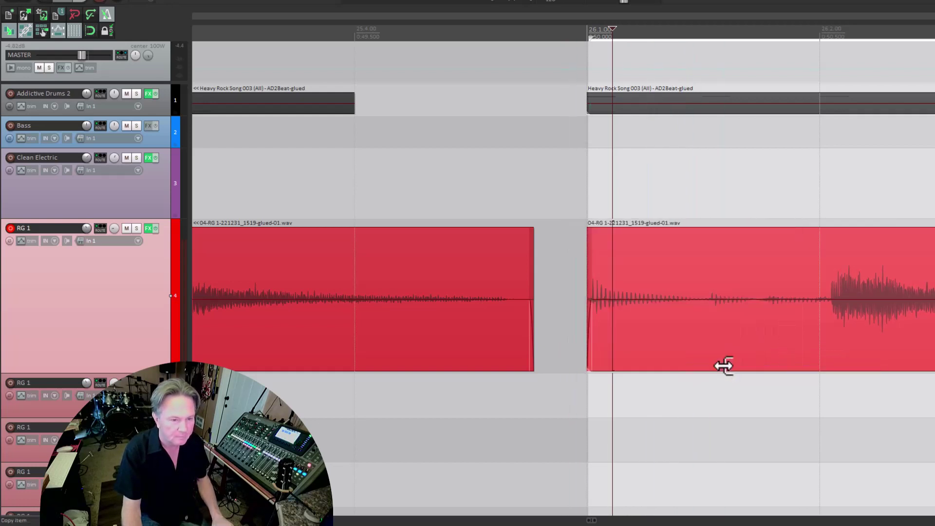
pyautogui.click(325, 185)
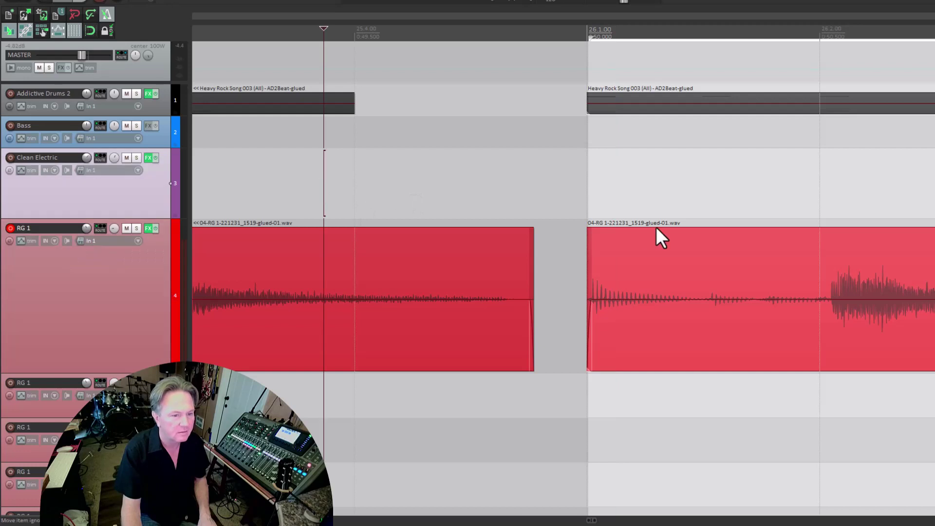
pyautogui.press('space')
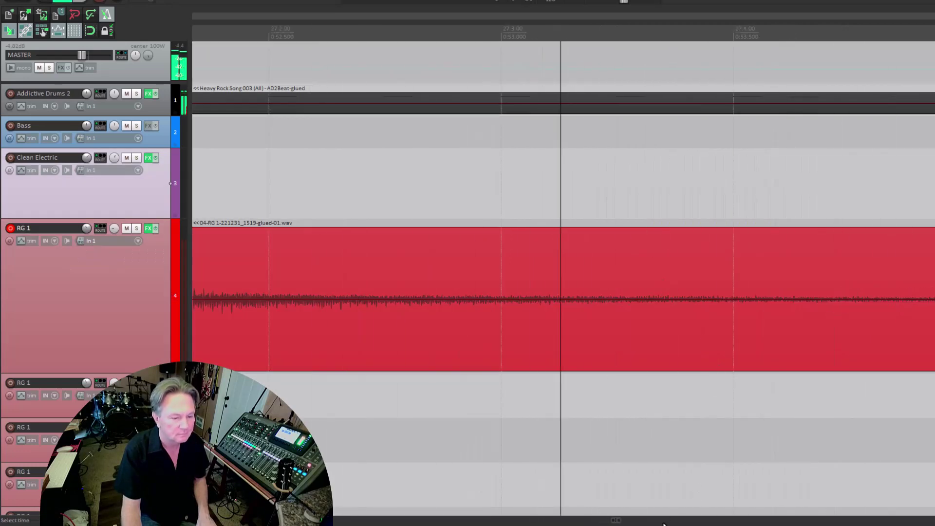
# - Let playback run past the bar 26 join, stop it, and zoom out to show the arrangement to bar 49
pyautogui.press('space')
pyautogui.scroll(-5, 857, 523)
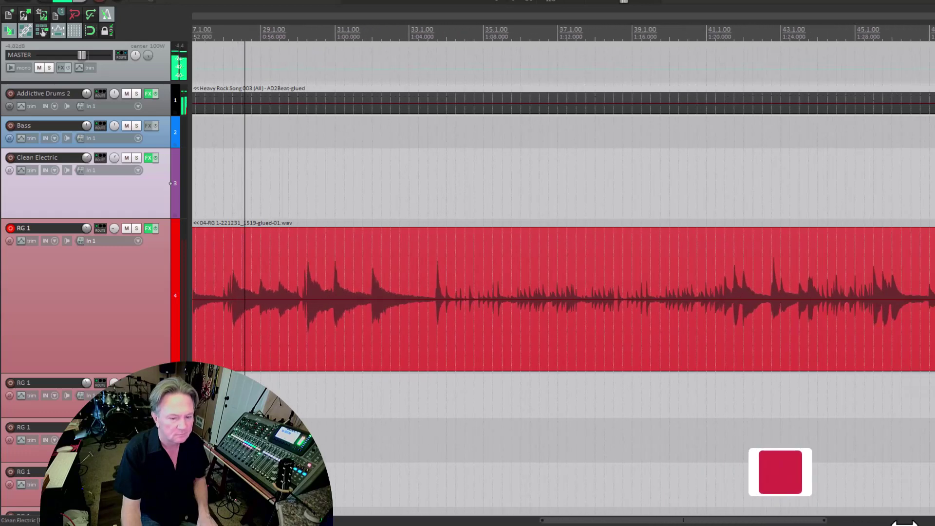
pyautogui.scroll(-1, 780, 521)
pyautogui.moveTo(779, 521); pyautogui.dragTo(908, 521)
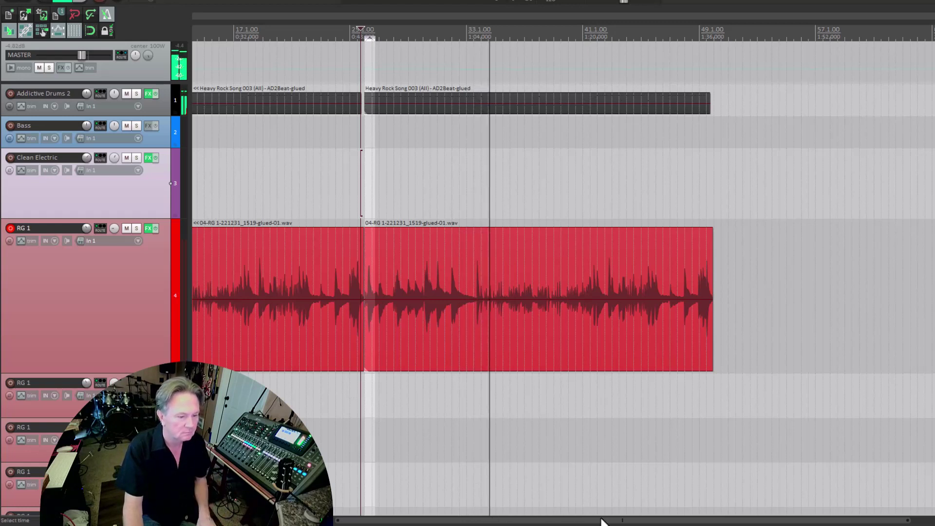
pyautogui.press('space')
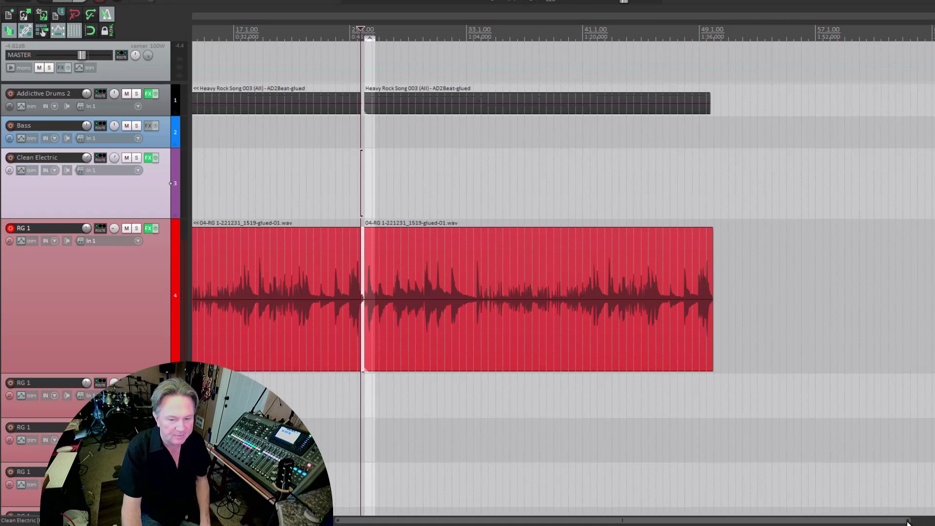
pyautogui.moveTo(908, 522); pyautogui.dragTo(741, 523)
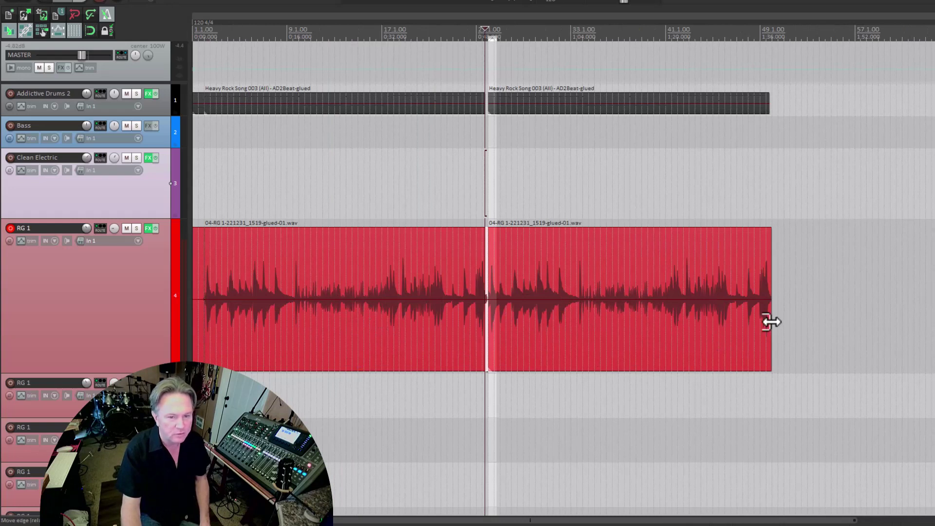
# - Try lengthening the second guitar copy's end, then play the whole arrangement from the project start
pyautogui.moveTo(769, 321)
pyautogui.mouseDown()
pyautogui.moveTo(788, 322)
pyautogui.moveTo(773, 325)
pyautogui.mouseUp()
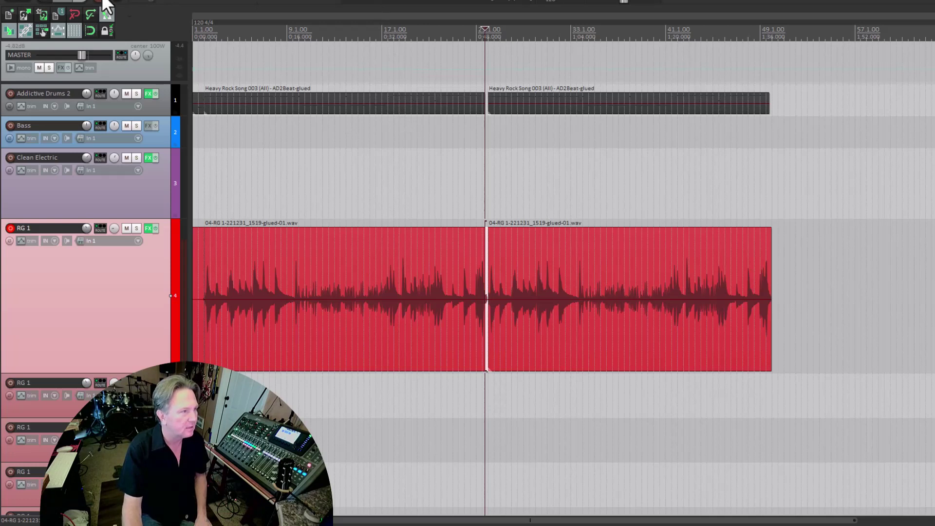
pyautogui.press('Home')
pyautogui.click(69, 1)
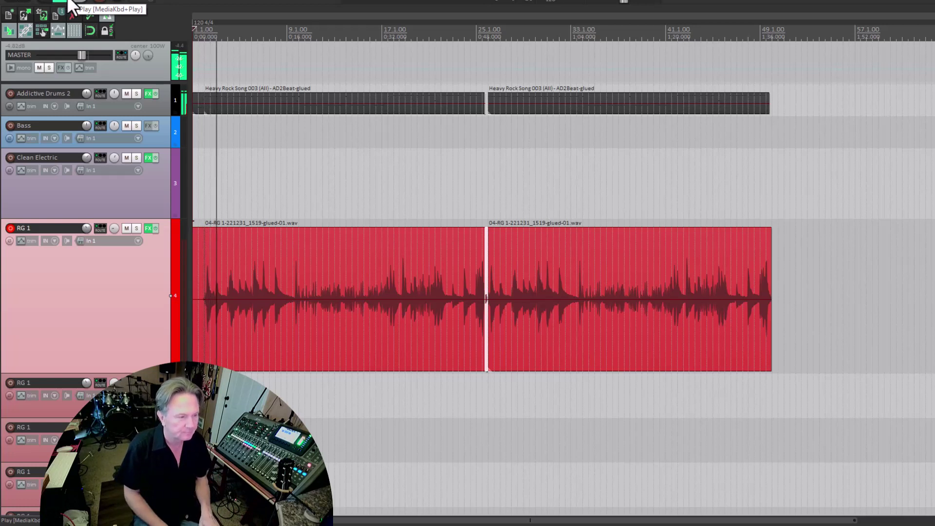
pyautogui.press('space')
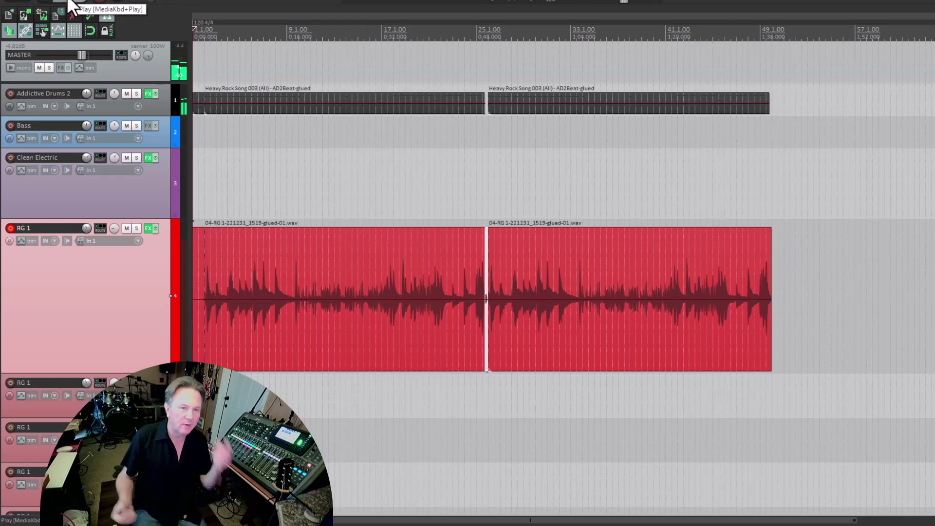